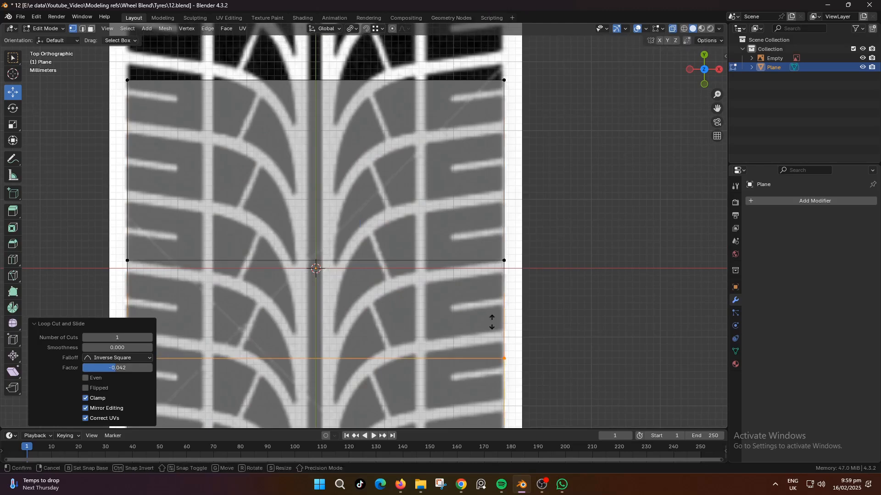
Slide the horizontal loop cut up to the tread block's lower tip and add a centred vertical loop cut through the plane
{"action": "left_click", "coordinate": [493, 319]}
{"action": "left_click", "coordinate": [493, 298]}
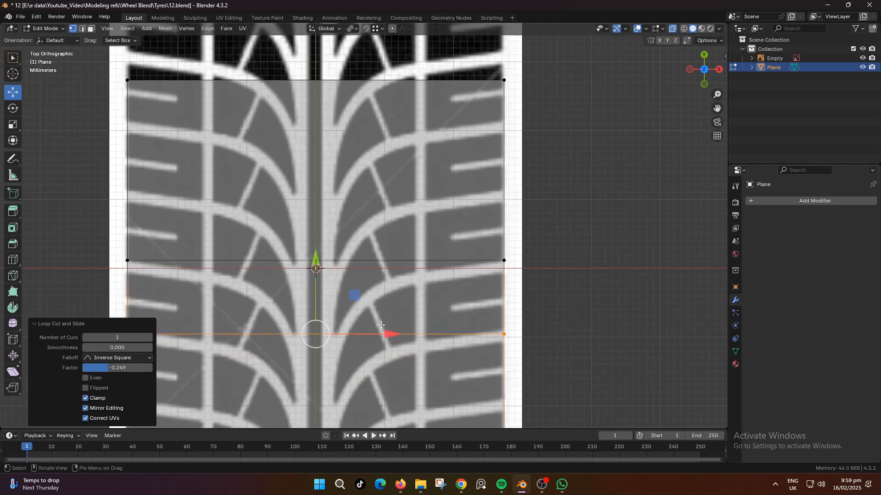
{"action": "key", "text": "ctrl+r"}
{"action": "left_click", "coordinate": [328, 332]}
{"action": "right_click", "coordinate": [328, 331]}
Bevel the central vertical edge loop to about 0.035 m so it covers the tyre's centre rib
{"action": "key", "text": "ctrl+n"}
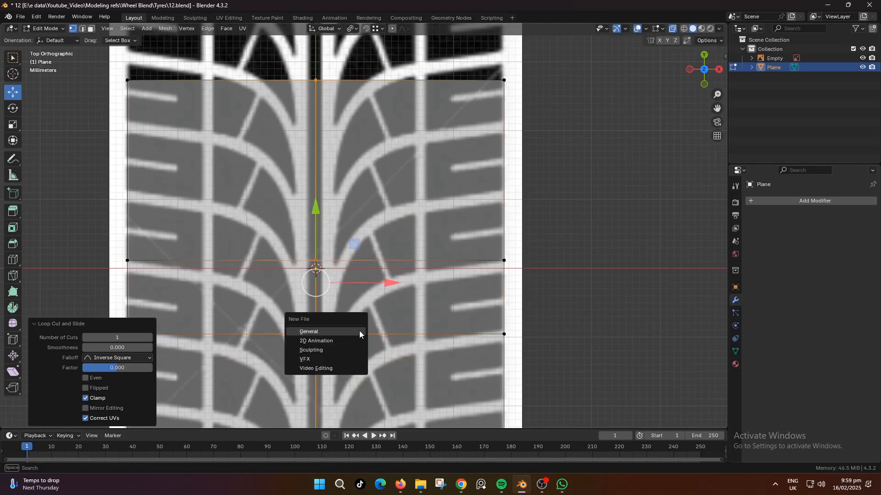
{"action": "middle_click_drag", "start_coordinate": [365, 340], "coordinate": [381, 289], "text": "shift"}
{"action": "scroll", "coordinate": [383, 290], "scroll_direction": "up", "scroll_amount": 2}
{"action": "key", "text": "ctrl+b"}
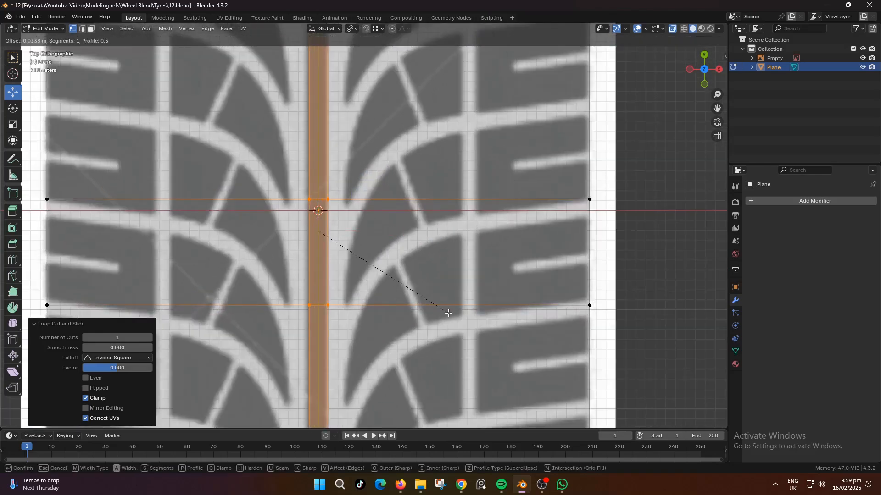
{"action": "left_click", "coordinate": [430, 316]}
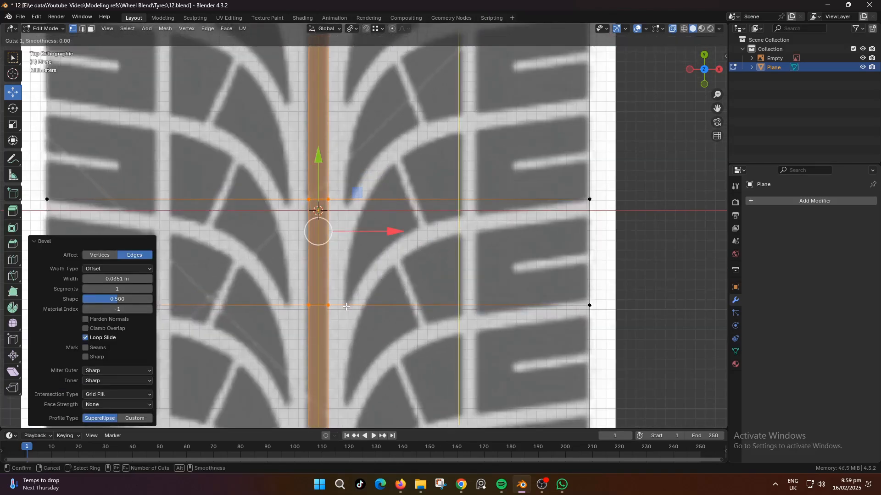
Add a vertical loop cut between the centre rib and the right tread blocks, slid onto the blocks' inner edge
{"action": "key", "text": "g"}
{"action": "key", "text": "g"}
{"action": "left_click", "coordinate": [232, 317]}
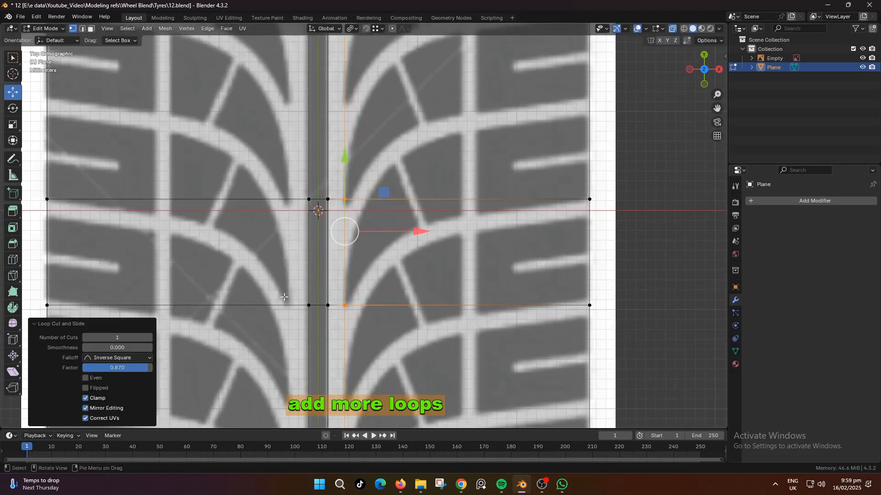
{"action": "scroll", "coordinate": [358, 311], "scroll_direction": "up", "scroll_amount": 3}
{"action": "key", "text": "g"}
{"action": "key", "text": "g"}
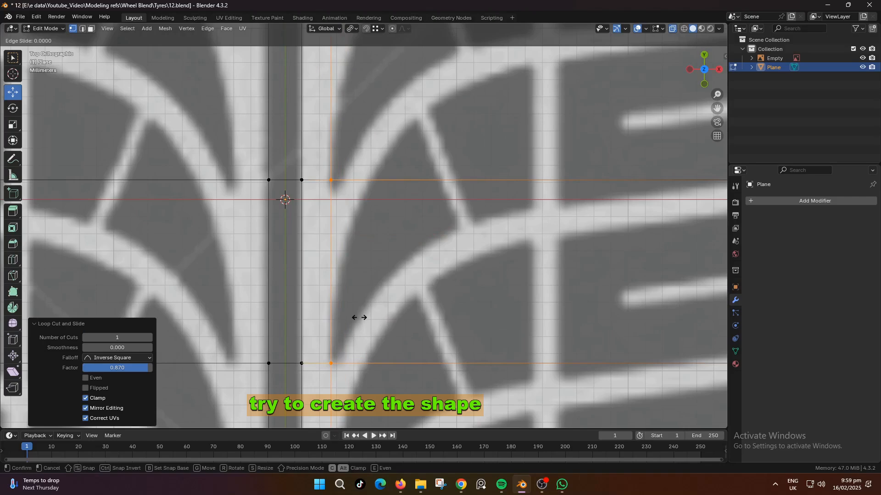
{"action": "left_click", "coordinate": [355, 319]}
{"action": "scroll", "coordinate": [353, 319], "scroll_direction": "down", "scroll_amount": 4}
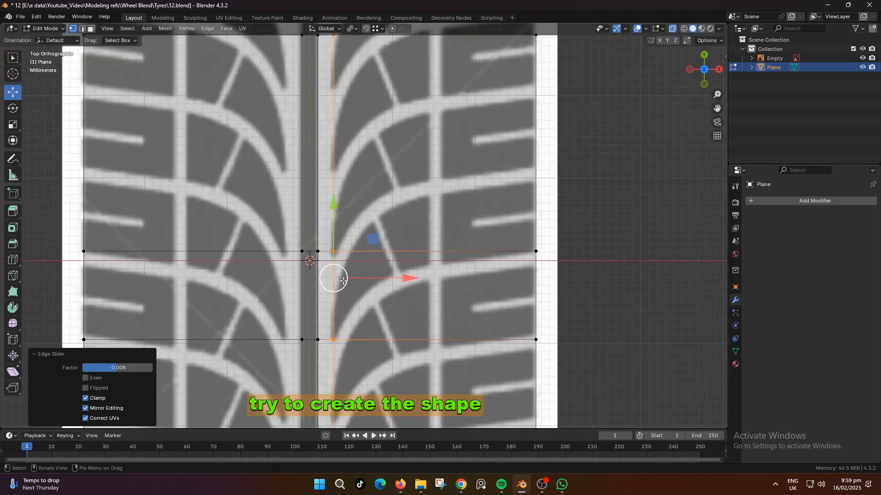
{"action": "scroll", "coordinate": [343, 280], "scroll_direction": "up", "scroll_amount": 1}
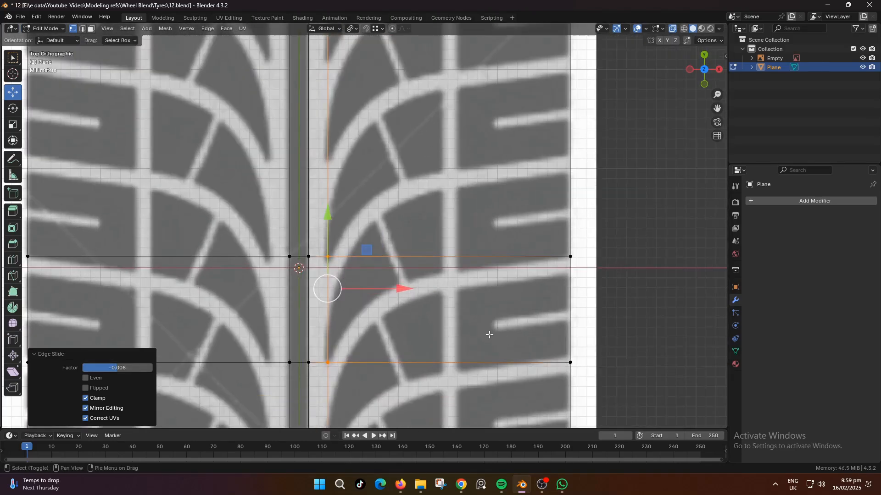
Add a horizontal loop cut in the plane's upper section, slid to the outer top corner of the tread block above the origin
{"action": "middle_click_drag", "start_coordinate": [506, 315], "coordinate": [491, 377], "text": "shift"}
{"action": "key", "text": "ctrl+r"}
{"action": "left_click", "coordinate": [334, 235]}
{"action": "left_click", "coordinate": [331, 280]}
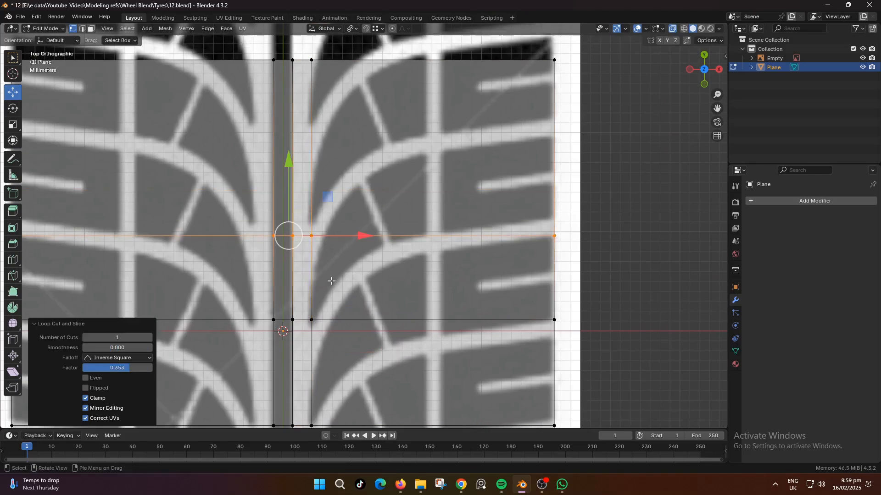
{"action": "middle_click_drag", "start_coordinate": [331, 281], "coordinate": [378, 265], "text": "shift"}
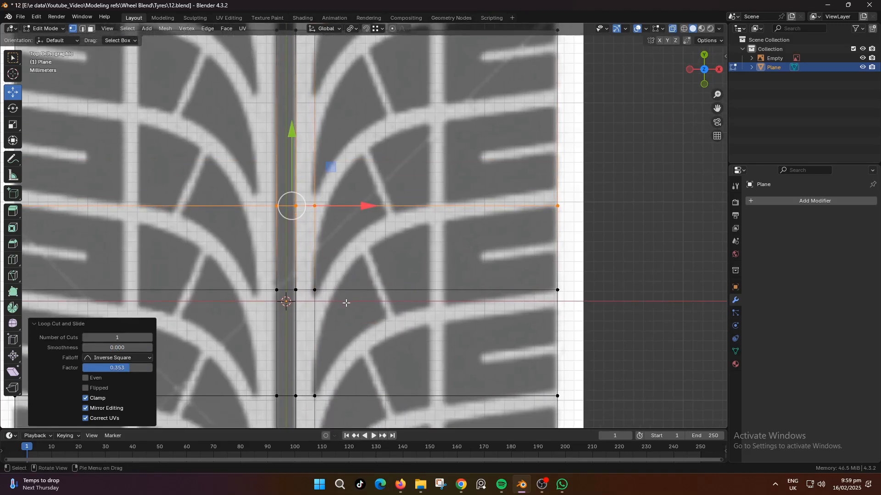
Add a vertical loop cut along the middle of the straight groove on the right half of the tread
{"action": "middle_click_drag", "start_coordinate": [360, 313], "coordinate": [339, 254], "text": "shift"}
{"action": "key", "text": "ctrl+r"}
{"action": "left_click", "coordinate": [433, 154]}
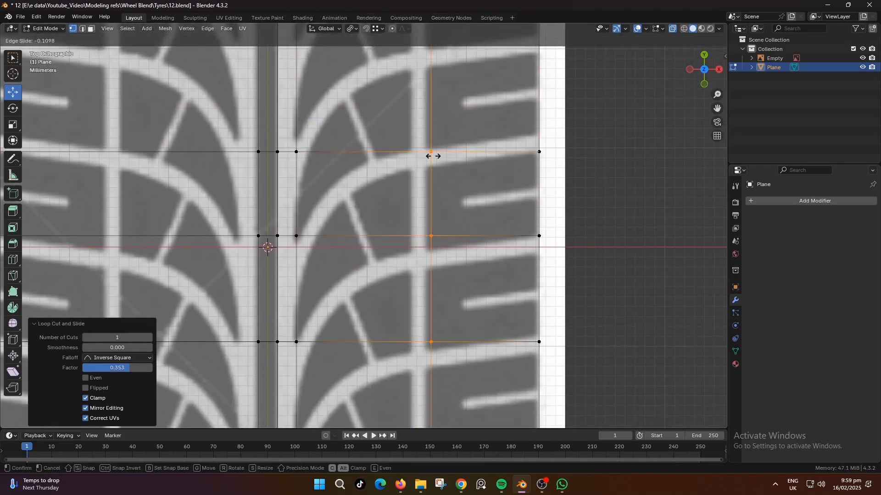
{"action": "left_click", "coordinate": [410, 162]}
{"action": "key", "text": "g"}
{"action": "key", "text": "g"}
{"action": "left_click", "coordinate": [486, 185]}
Bevel the loop in the right straight groove to the groove's width and align it along X
{"action": "key", "text": "ctrl+b"}
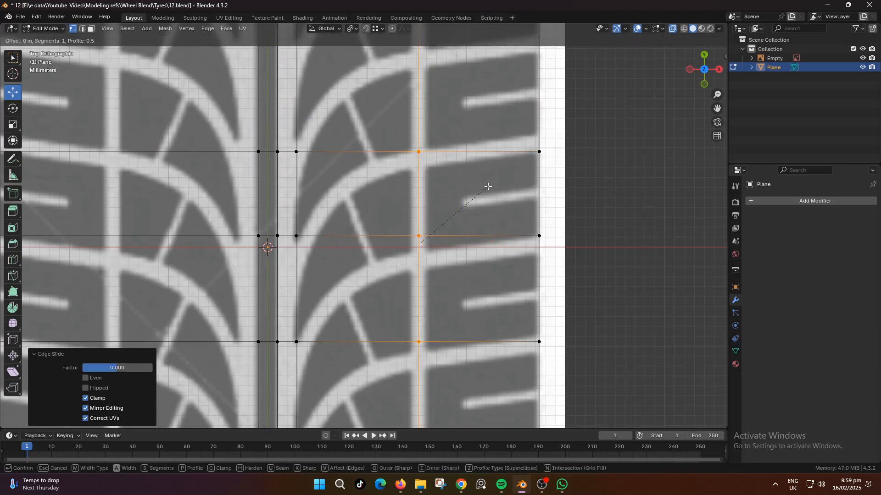
{"action": "left_click", "coordinate": [525, 109]}
{"action": "key", "text": "g"}
{"action": "key", "text": "x"}
{"action": "left_click", "coordinate": [482, 214]}
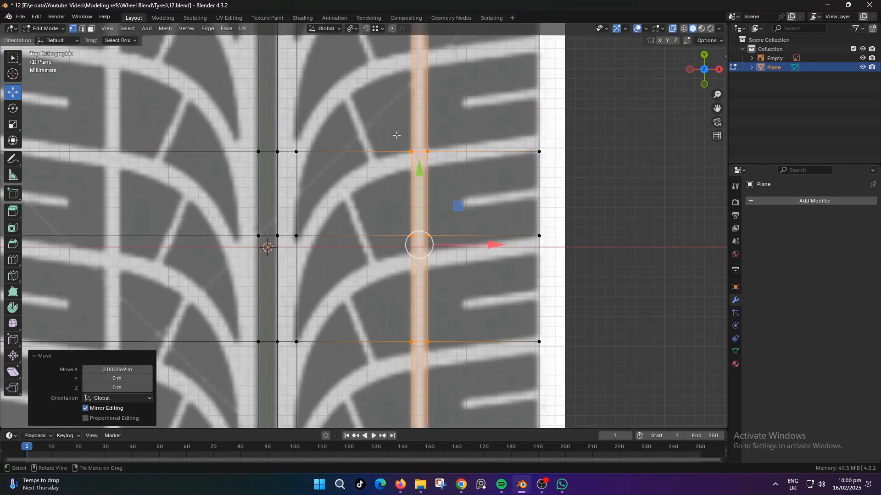
Lower the two groove vertices of the upper horizontal loop along Y onto the tread block's top edge
{"action": "left_click_drag", "start_coordinate": [397, 135], "coordinate": [442, 160]}
{"action": "mouse_move", "coordinate": [418, 92]}
{"action": "left_mouse_down"}
{"action": "mouse_move", "coordinate": [423, 108]}
{"action": "mouse_move", "coordinate": [411, 107]}
{"action": "left_mouse_up"}
{"action": "left_click", "coordinate": [404, 163]}
Add a vertical loop cut at the slanted groove's upper end and lower its upper-edge vertex along Y onto the block outline
{"action": "key", "text": "ctrl+r"}
{"action": "left_click", "coordinate": [329, 181]}
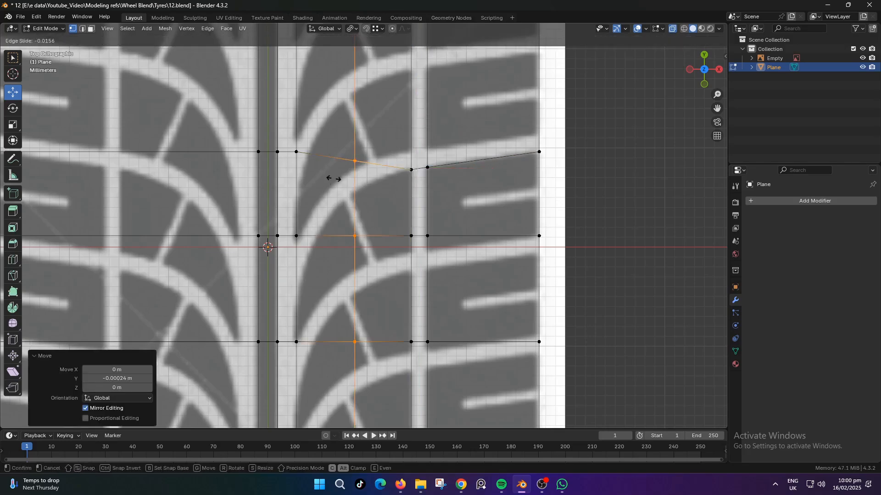
{"action": "left_click", "coordinate": [332, 179]}
{"action": "left_click", "coordinate": [352, 169]}
{"action": "key", "text": "g"}
{"action": "key", "text": "y"}
{"action": "left_click", "coordinate": [353, 213]}
Lower the two straight-groove vertices of the middle horizontal loop along Y onto the block's bottom edge
{"action": "left_click", "coordinate": [358, 240]}
{"action": "middle_click_drag", "start_coordinate": [359, 241], "coordinate": [358, 216], "text": "shift"}
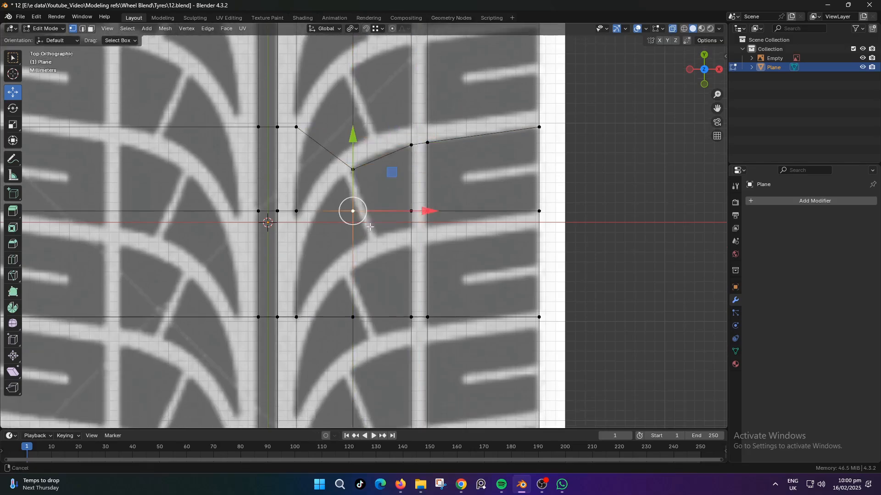
{"action": "scroll", "coordinate": [359, 216], "scroll_direction": "up", "scroll_amount": 1}
{"action": "left_click_drag", "start_coordinate": [406, 195], "coordinate": [452, 227]}
{"action": "key", "text": "g"}
{"action": "key", "text": "y"}
{"action": "left_click", "coordinate": [453, 243]}
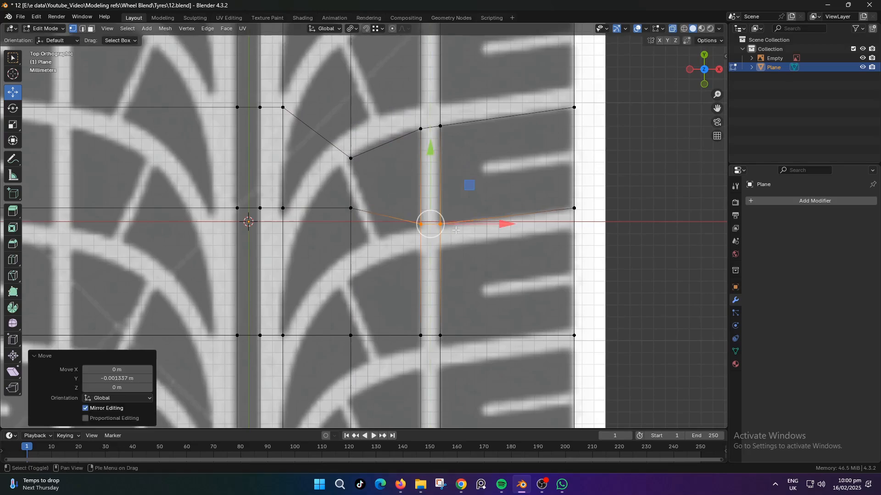
Move the middle-loop vertex beside the straight groove onto the lower end of the slanted groove
{"action": "left_click", "coordinate": [361, 219]}
{"action": "key", "text": "g"}
{"action": "left_click", "coordinate": [408, 284]}
Shift the two lowest vertices of the slanted-groove loop along X to line up below the groove's lower end
{"action": "scroll", "coordinate": [407, 285], "scroll_direction": "down", "scroll_amount": 3}
{"action": "middle_click_drag", "start_coordinate": [355, 304], "coordinate": [352, 277], "text": "shift"}
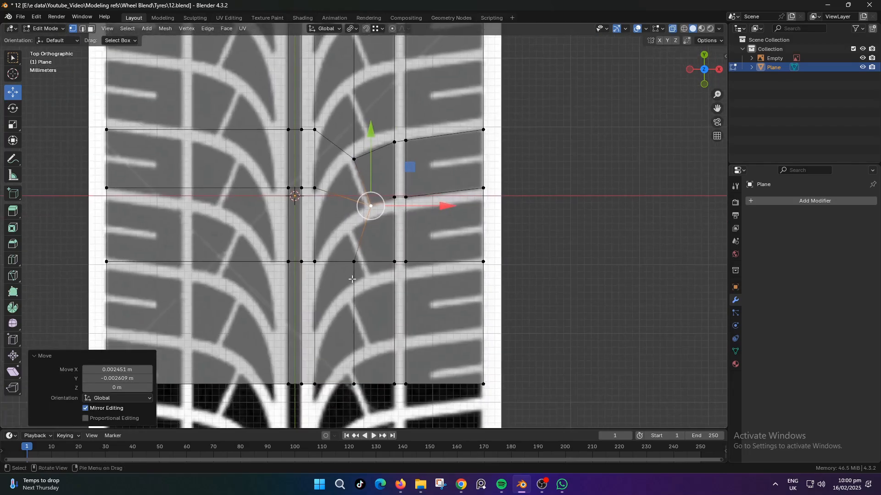
{"action": "left_click_drag", "start_coordinate": [338, 251], "coordinate": [373, 390]}
{"action": "key", "text": "g"}
{"action": "key", "text": "x"}
{"action": "left_click", "coordinate": [399, 358]}
{"action": "scroll", "coordinate": [391, 326], "scroll_direction": "up", "scroll_amount": 2}
{"action": "key", "text": "g"}
{"action": "key", "text": "x"}
{"action": "left_click", "coordinate": [391, 305]}
Add a parallel loop cut on the slanted groove's inner side and fit its lower vertex to the groove's bottom end
{"action": "middle_click_drag", "start_coordinate": [335, 187], "coordinate": [324, 265], "text": "shift"}
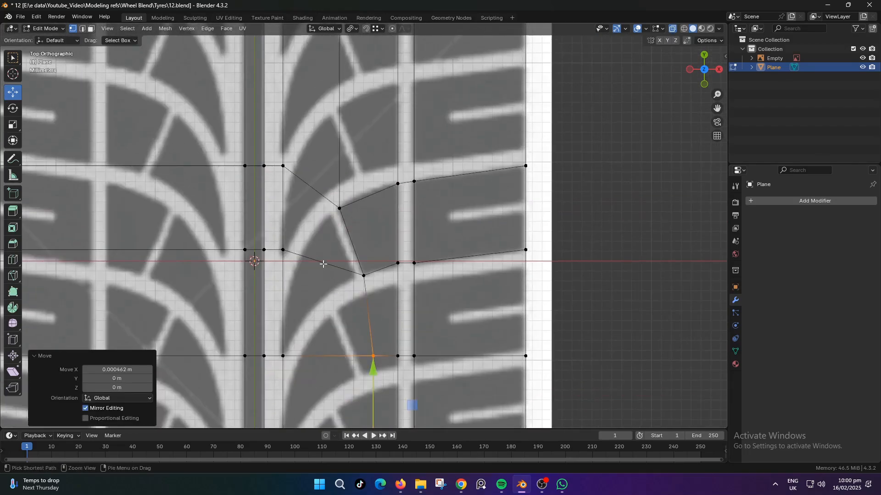
{"action": "key", "text": "ctrl+r"}
{"action": "left_click", "coordinate": [324, 265]}
{"action": "left_click", "coordinate": [341, 280]}
{"action": "scroll", "coordinate": [351, 284], "scroll_direction": "up", "scroll_amount": 3}
{"action": "left_click", "coordinate": [346, 312]}
{"action": "key", "text": "g"}
{"action": "key", "text": "y"}
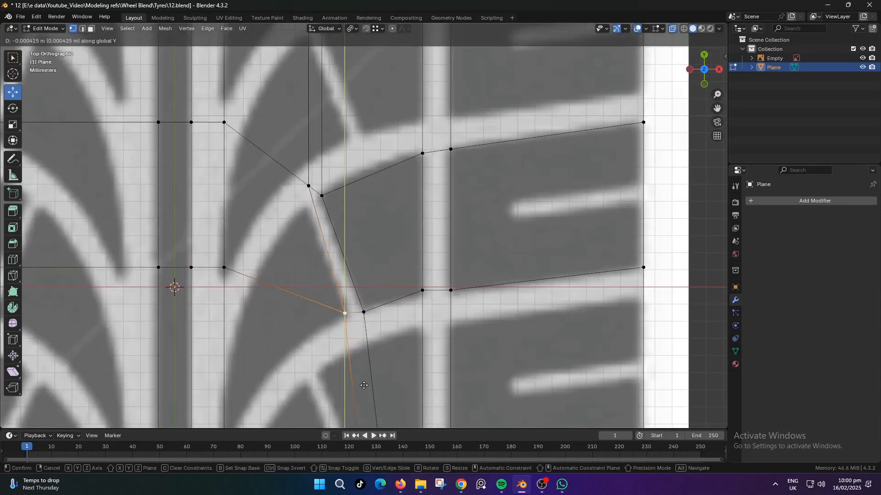
{"action": "left_click", "coordinate": [347, 319]}
{"action": "left_click_drag", "start_coordinate": [393, 316], "coordinate": [396, 317]}
Fit the upper vertex of the inner slanted-groove loop to the groove's top end along Y and X
{"action": "left_click", "coordinate": [308, 185]}
{"action": "key", "text": "g"}
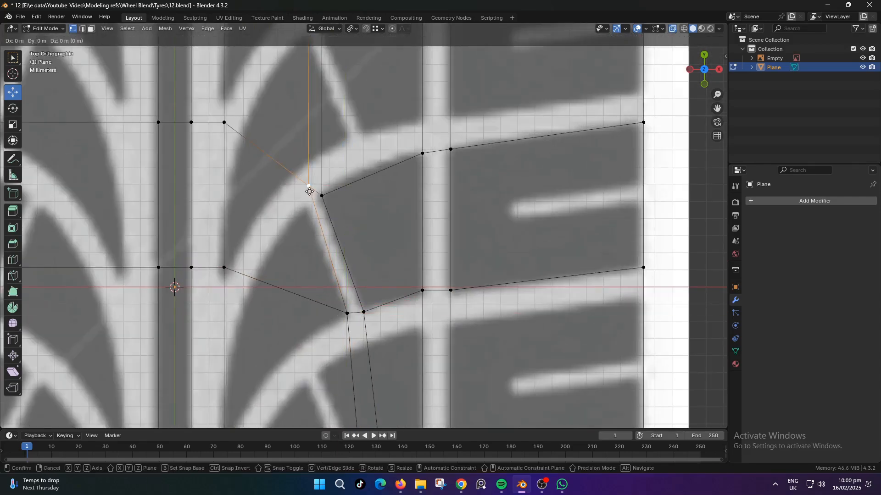
{"action": "key", "text": "y"}
{"action": "left_click", "coordinate": [308, 208]}
{"action": "left_click_drag", "start_coordinate": [365, 202], "coordinate": [362, 203]}
Slide the middle horizontal loop's left and centre section down to the tread block's tip, just above the next loop
{"action": "scroll", "coordinate": [361, 204], "scroll_direction": "down", "scroll_amount": 5}
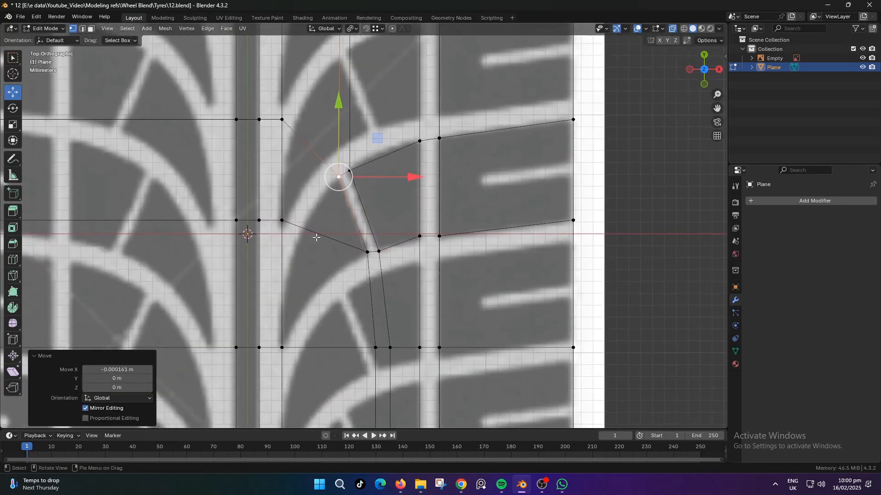
{"action": "key", "text": "ctrl+r"}
{"action": "left_click", "coordinate": [296, 271]}
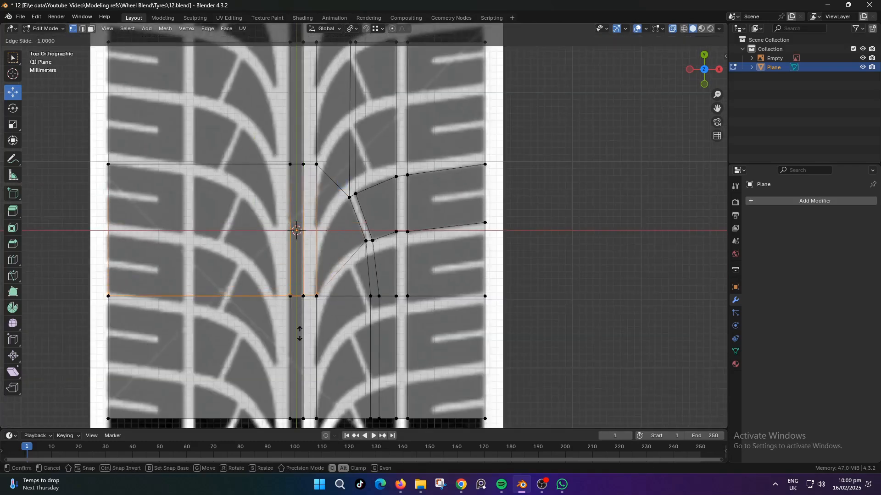
{"action": "left_click", "coordinate": [300, 334]}
{"action": "scroll", "coordinate": [338, 335], "scroll_direction": "up", "scroll_amount": 2}
{"action": "key", "text": "g"}
{"action": "key", "text": "g"}
{"action": "left_click", "coordinate": [350, 314]}
Add a vertical loop cut between the block's tip and slanted groove, raising its lower-edge vertex along Y onto the curve
{"action": "key", "text": "ctrl+r"}
{"action": "left_click", "coordinate": [329, 294]}
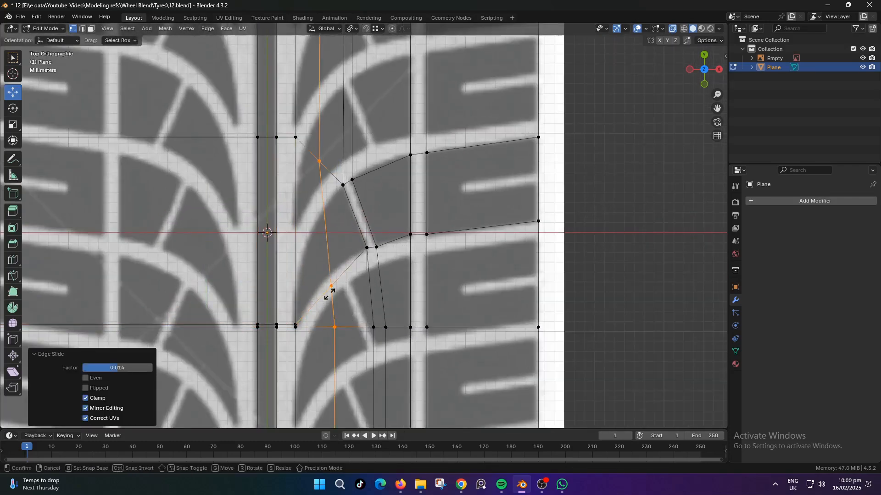
{"action": "left_click", "coordinate": [329, 294]}
{"action": "left_click", "coordinate": [331, 286]}
{"action": "key", "text": "g"}
{"action": "key", "text": "y"}
{"action": "left_click", "coordinate": [396, 275]}
{"action": "scroll", "coordinate": [396, 274], "scroll_direction": "up", "scroll_amount": 3}
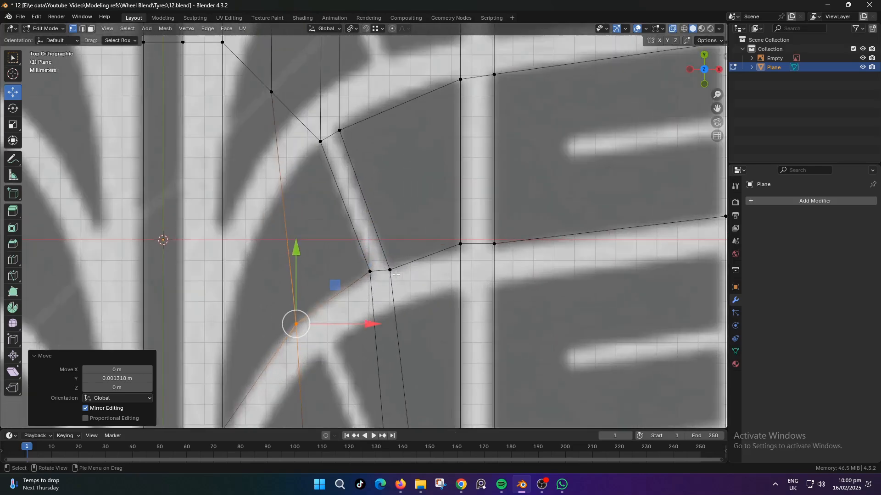
Adjust the lower-edge vertices at the slanted groove and straight groove along Y to smooth the block's bottom curve
{"action": "left_click", "coordinate": [395, 274]}
{"action": "key", "text": "g"}
{"action": "key", "text": "y"}
{"action": "left_click", "coordinate": [394, 271]}
{"action": "left_click", "coordinate": [464, 250]}
{"action": "key", "text": "g"}
{"action": "key", "text": "y"}
{"action": "left_click", "coordinate": [475, 268]}
{"action": "scroll", "coordinate": [424, 284], "scroll_direction": "down", "scroll_amount": 3}
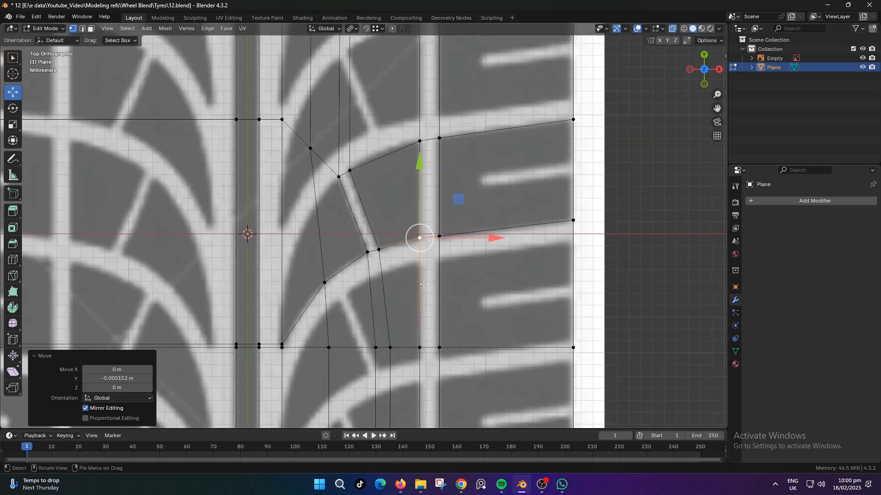
Lower the newest loop's upper-edge vertex along Y onto the tread block's curved inner edge
{"action": "left_click", "coordinate": [311, 152]}
{"action": "key", "text": "g"}
{"action": "key", "text": "y"}
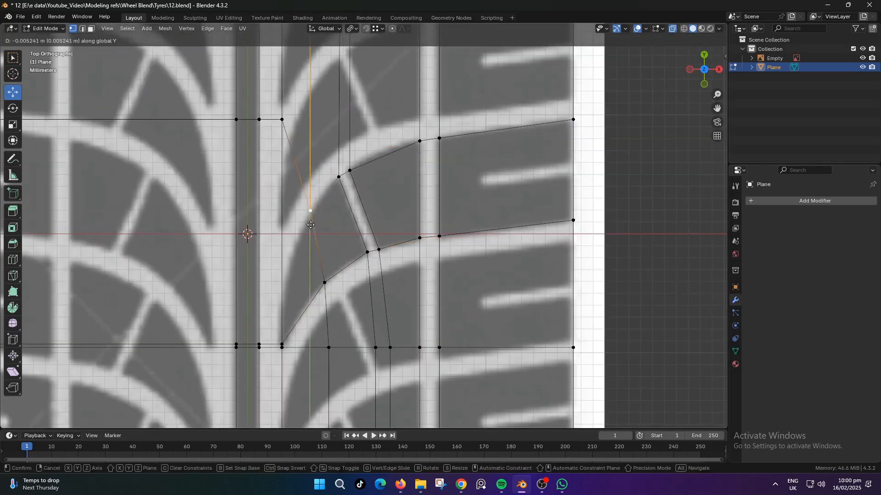
{"action": "left_click", "coordinate": [314, 229]}
Lower the upper loop's three centre-rib and inner-edge vertices along Y to just above the tread block's tip
{"action": "left_click_drag", "start_coordinate": [208, 101], "coordinate": [296, 135]}
{"action": "key", "text": "g"}
{"action": "key", "text": "y"}
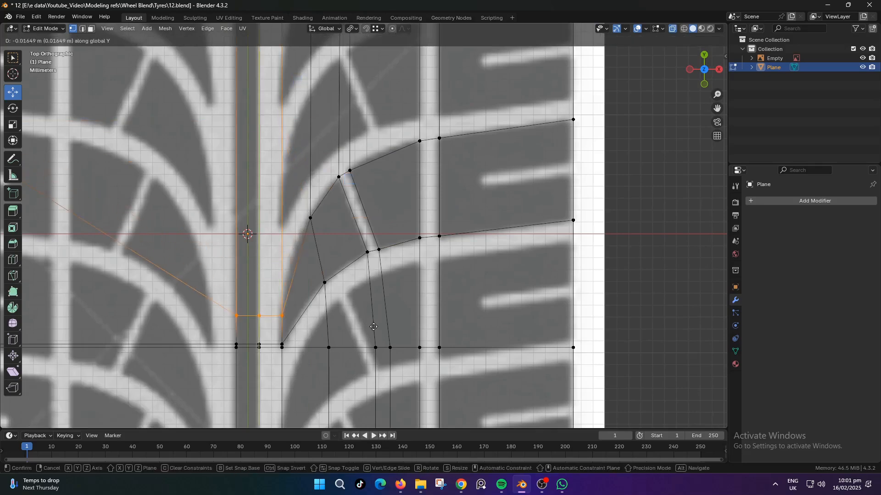
{"action": "left_click", "coordinate": [371, 307]}
{"action": "left_click", "coordinate": [313, 360]}
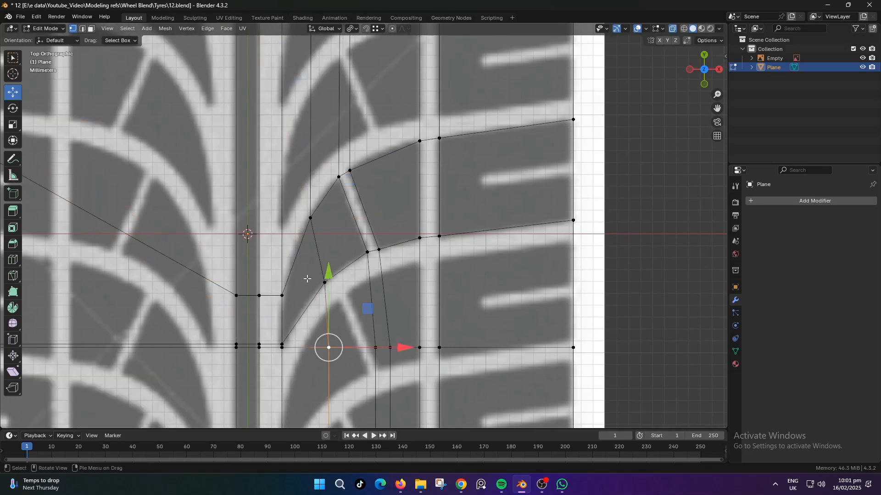
{"action": "scroll", "coordinate": [306, 279], "scroll_direction": "down", "scroll_amount": 1}
Delete all faces except the curved tread block strip on the right half and the short centre-rib face
{"action": "key", "text": "3"}
{"action": "left_click", "coordinate": [305, 277]}
{"action": "key", "text": "1"}
{"action": "left_click", "coordinate": [300, 286]}
{"action": "key", "text": "3"}
{"action": "left_click", "coordinate": [311, 280]}
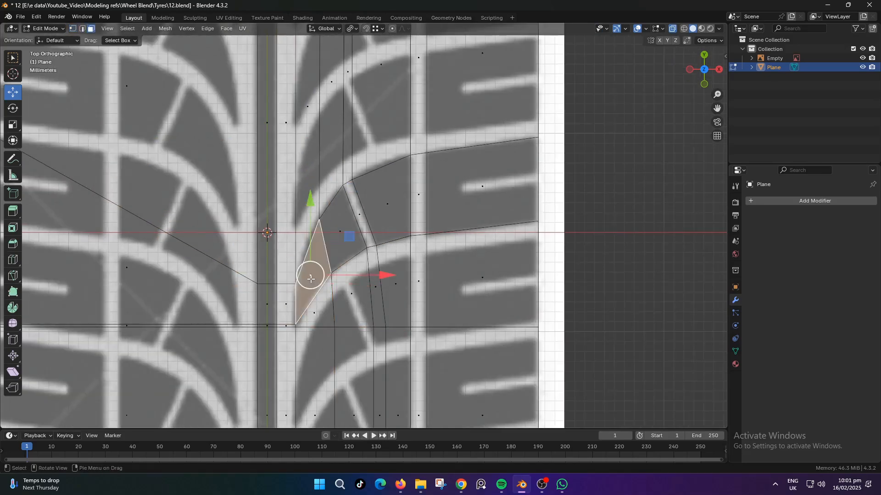
{"action": "scroll", "coordinate": [342, 234], "scroll_direction": "down", "scroll_amount": 2}
{"action": "left_click", "coordinate": [346, 228], "text": "shift"}
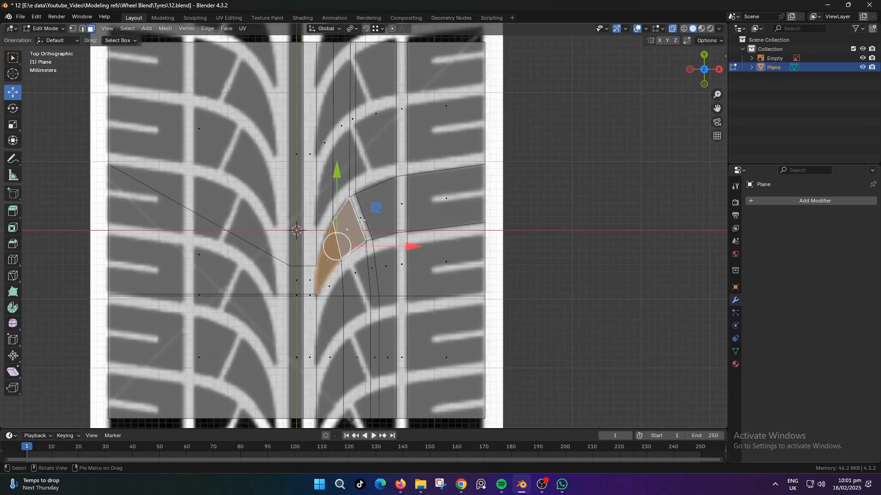
{"action": "left_click", "coordinate": [362, 218], "text": "shift"}
{"action": "left_click", "coordinate": [446, 198], "text": "ctrl"}
{"action": "scroll", "coordinate": [398, 262], "scroll_direction": "up", "scroll_amount": 1}
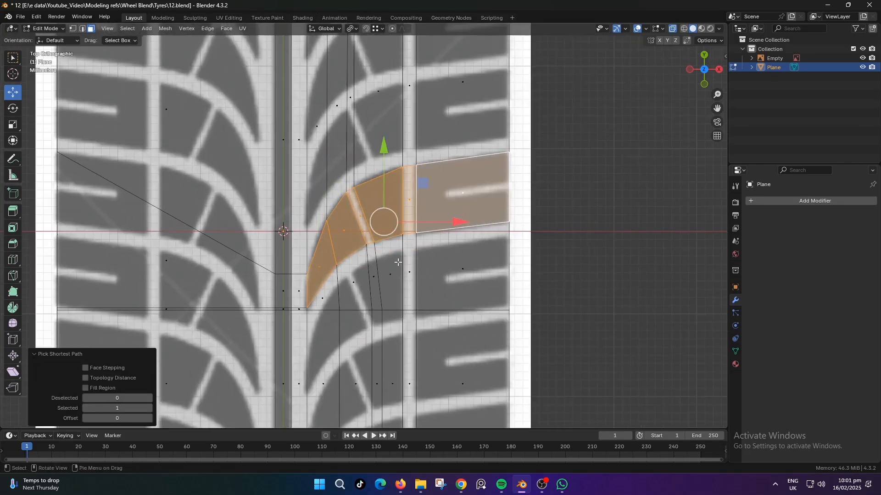
{"action": "left_click", "coordinate": [281, 299], "text": "shift"}
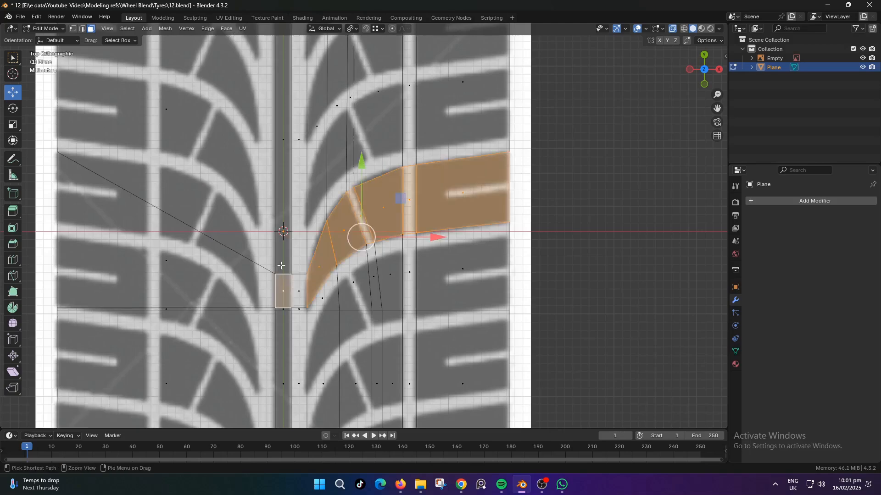
{"action": "key", "text": "ctrl+i"}
{"action": "key", "text": "x"}
{"action": "left_click", "coordinate": [303, 315]}
{"action": "key", "text": "1"}
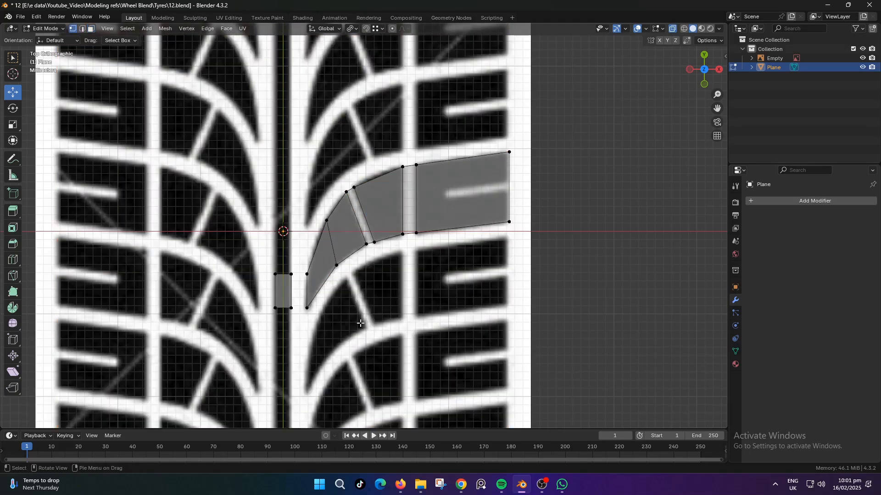
Stretch the centre-rib face along Y to about 2.99 times its length
{"action": "scroll", "coordinate": [363, 324], "scroll_direction": "up", "scroll_amount": 2}
{"action": "middle_click_drag", "start_coordinate": [366, 326], "coordinate": [369, 295], "text": "shift"}
{"action": "left_click_drag", "start_coordinate": [253, 305], "coordinate": [266, 319]}
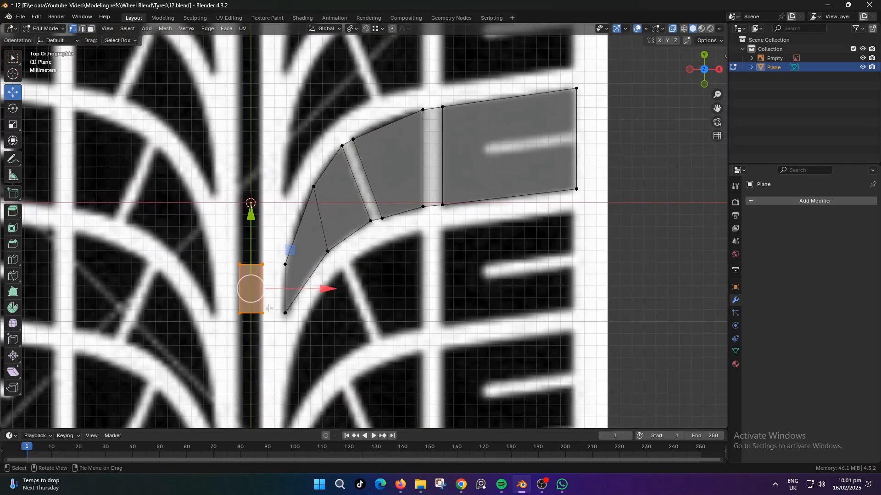
{"action": "key", "text": "s"}
{"action": "key", "text": "y"}
{"action": "left_click", "coordinate": [387, 316]}
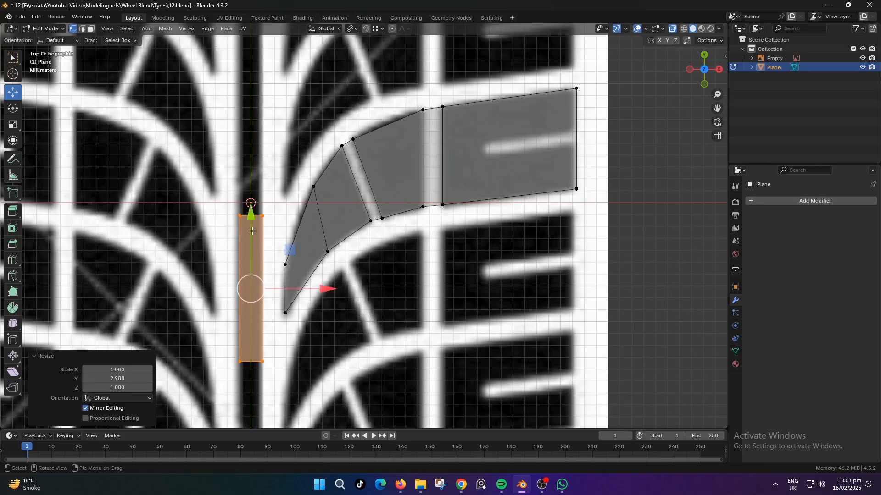
Extrude the tread block's lower edge chain downward about 0.000694 m along Y
{"action": "left_click_drag", "start_coordinate": [230, 208], "coordinate": [287, 224]}
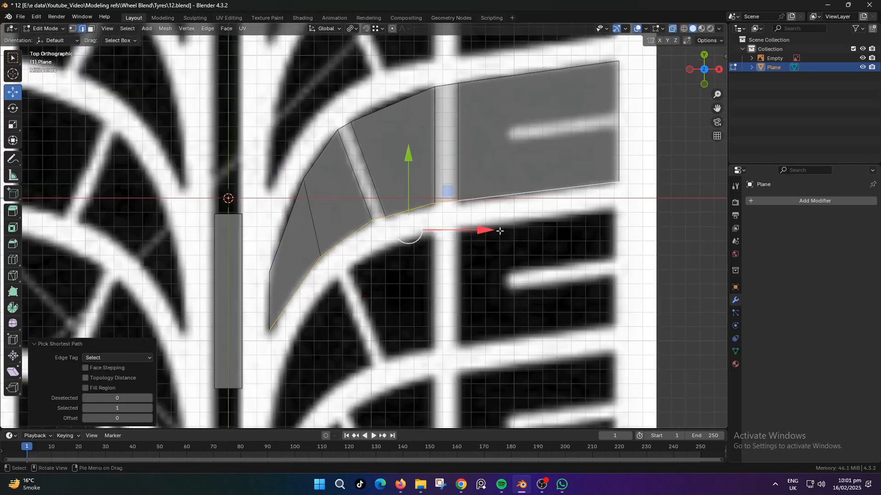
{"action": "key", "text": "e"}
{"action": "left_click", "coordinate": [442, 270]}
{"action": "middle_click_drag", "start_coordinate": [442, 269], "coordinate": [437, 332], "text": "shift"}
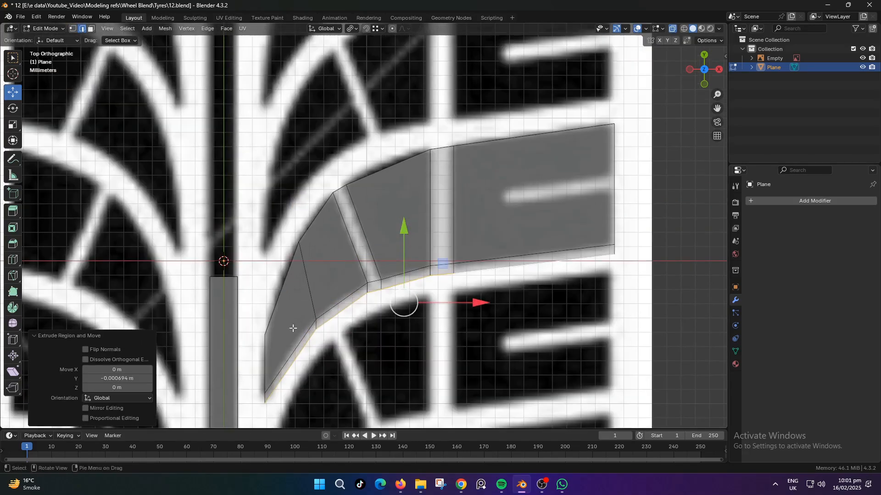
Extrude the tread block's upper edge chain upward along Y to form a narrow border strip in the groove
{"action": "left_click", "coordinate": [283, 293]}
{"action": "left_click", "coordinate": [511, 146], "text": "ctrl"}
{"action": "key", "text": "e"}
{"action": "key", "text": "y"}
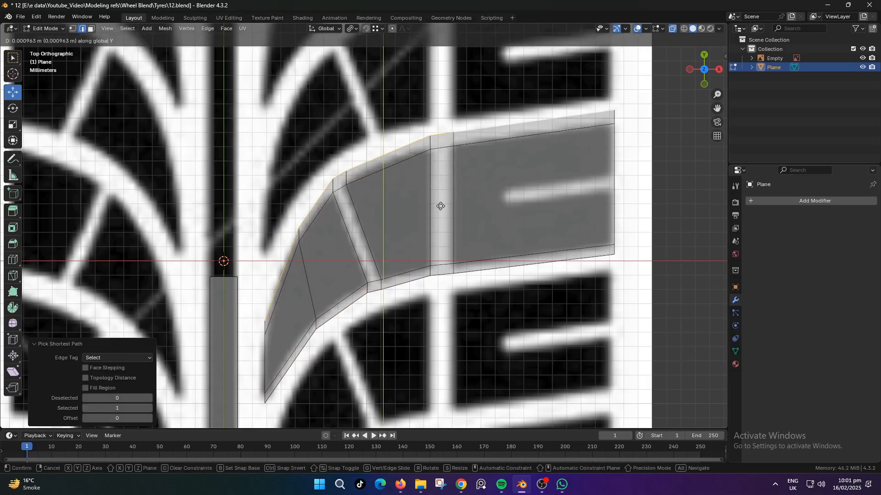
{"action": "left_click", "coordinate": [441, 206]}
{"action": "key", "text": "1"}
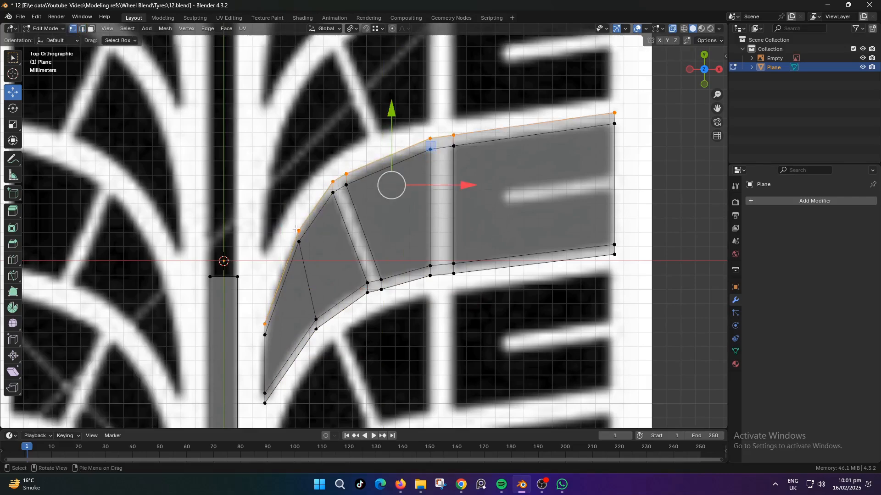
Shift the upper border's second vertex outward along X and raise its inner-end vertex about 0.00045 m along Y
{"action": "left_click", "coordinate": [296, 236]}
{"action": "key", "text": "g"}
{"action": "key", "text": "x"}
{"action": "left_click", "coordinate": [293, 236]}
{"action": "left_click", "coordinate": [266, 313]}
{"action": "key", "text": "g"}
{"action": "key", "text": "y"}
{"action": "left_click", "coordinate": [267, 305]}
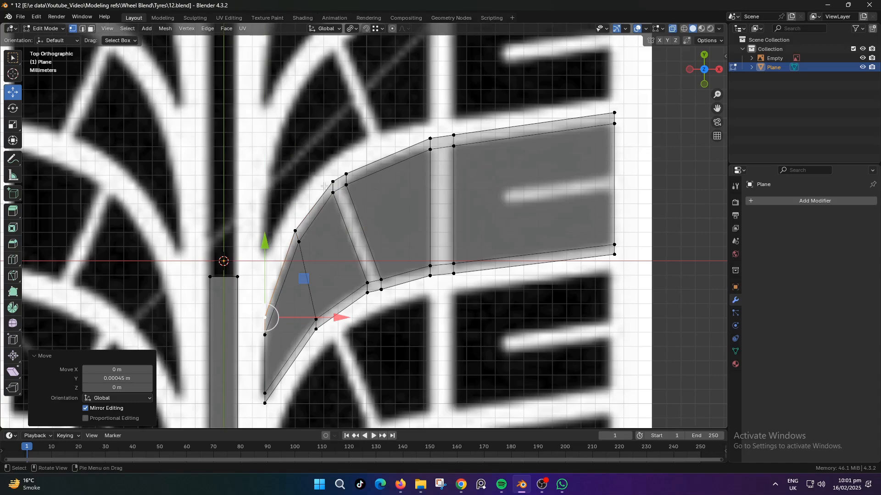
Move the two upper border vertices at the slanted groove by about -0.00027 m in X and -0.000135 m in Y
{"action": "left_click", "coordinate": [332, 182]}
{"action": "left_click", "coordinate": [345, 175], "text": "shift"}
{"action": "key", "text": "g"}
{"action": "left_click", "coordinate": [320, 190]}
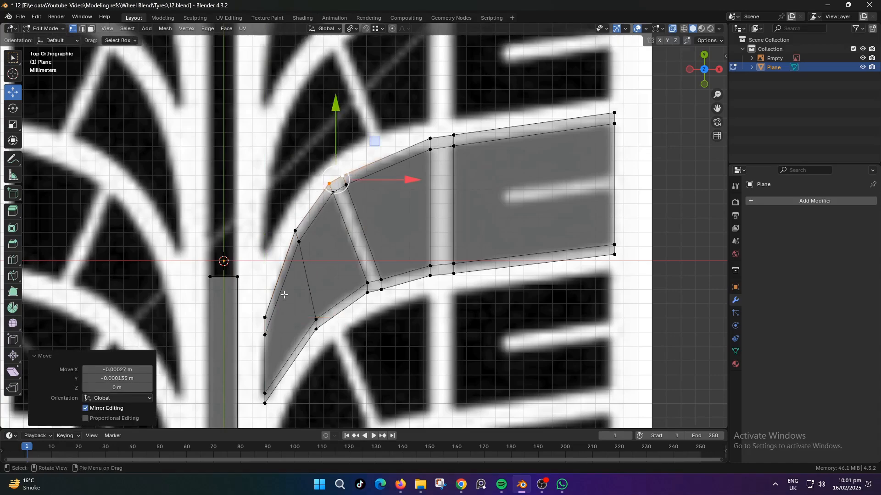
Scale the tread block's inner-end vertices along X to align them on one vertical line
{"action": "left_click", "coordinate": [265, 334]}
{"action": "scroll", "coordinate": [320, 364], "scroll_direction": "down", "scroll_amount": 2}
{"action": "scroll", "coordinate": [308, 286], "scroll_direction": "up", "scroll_amount": 2}
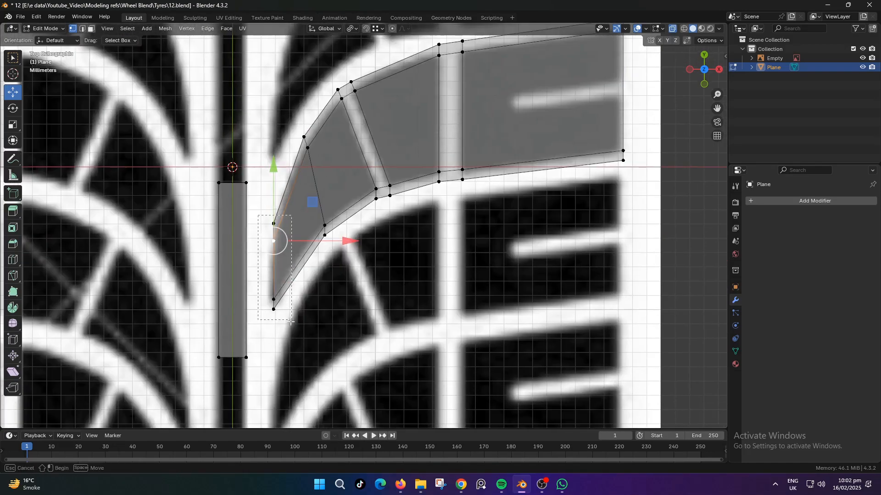
{"action": "left_click_drag", "start_coordinate": [291, 322], "coordinate": [292, 323]}
{"action": "key", "text": "s"}
{"action": "key", "text": "x"}
{"action": "left_click", "coordinate": [273, 266]}
{"action": "scroll", "coordinate": [365, 226], "scroll_direction": "up", "scroll_amount": 2}
{"action": "scroll", "coordinate": [365, 226], "scroll_direction": "down", "scroll_amount": 3}
{"action": "middle_click_drag", "start_coordinate": [383, 213], "coordinate": [424, 207], "text": "shift"}
{"action": "scroll", "coordinate": [404, 206], "scroll_direction": "up", "scroll_amount": 3}
{"action": "key", "text": "3"}
{"action": "left_click", "coordinate": [364, 189]}
{"action": "scroll", "coordinate": [390, 152], "scroll_direction": "down", "scroll_amount": 2}
{"action": "middle_click_drag", "start_coordinate": [401, 131], "coordinate": [372, 196], "text": "shift"}
{"action": "left_click", "coordinate": [374, 196], "text": "shift"}
{"action": "left_click", "coordinate": [435, 163], "text": "shift"}
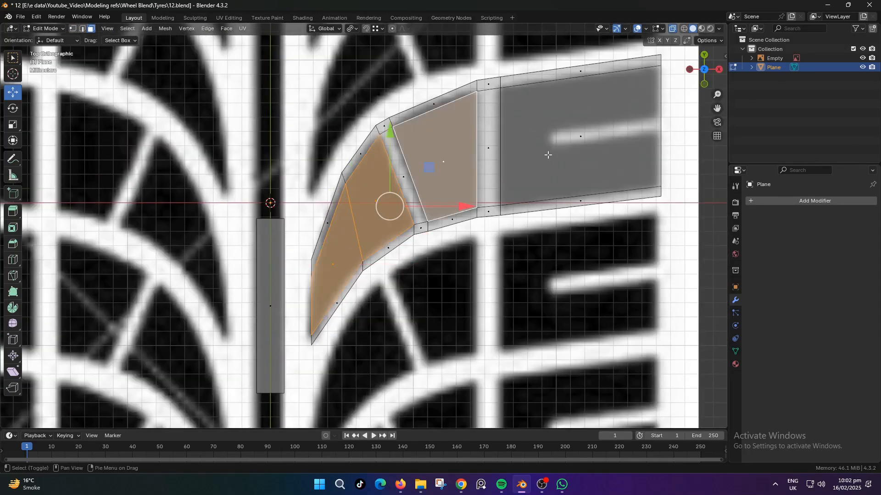
{"action": "left_click", "coordinate": [584, 151], "text": "shift"}
{"action": "middle_click_drag", "start_coordinate": [587, 160], "coordinate": [443, 226], "text": "shift"}
{"action": "key", "text": "alt+a"}
Add a vertical loop cut through the outer tread block at the slit's inner end, with factor -0.370
{"action": "key", "text": "ctrl+r"}
{"action": "left_click", "coordinate": [438, 210]}
{"action": "left_click", "coordinate": [412, 206]}
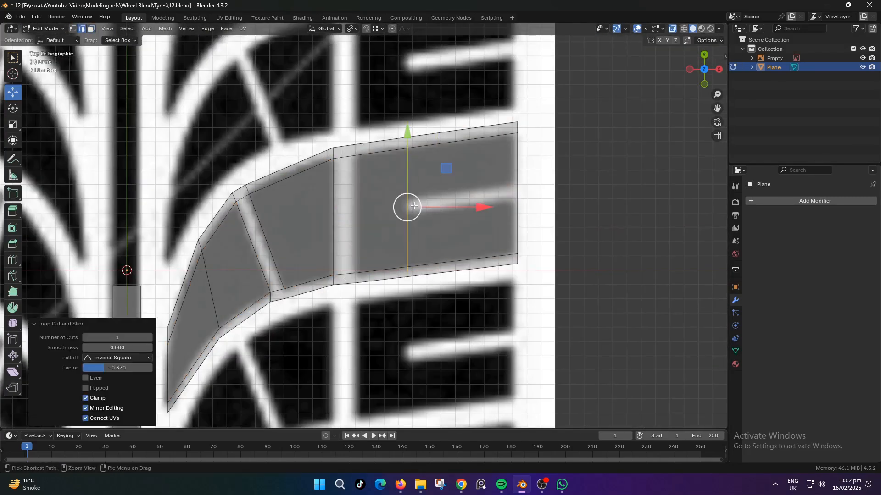
Add a centred lengthwise loop cut through the tread strip and bevel it about 0.0231 m to match the slit's width
{"action": "key", "text": "ctrl+r"}
{"action": "left_click", "coordinate": [411, 204]}
{"action": "right_click", "coordinate": [472, 249]}
{"action": "key", "text": "ctrl+b"}
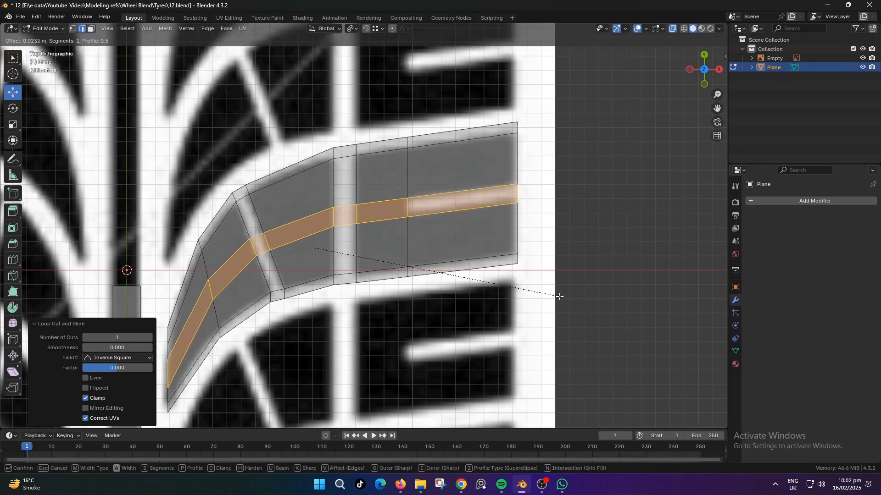
{"action": "left_click", "coordinate": [559, 297]}
Extrude the tread block faces and the centre-rib face about 0.002189 m upward, leaving out the grooves, slit and border strips
{"action": "key", "text": "3"}
{"action": "left_click", "coordinate": [464, 198]}
{"action": "left_click", "coordinate": [463, 166]}
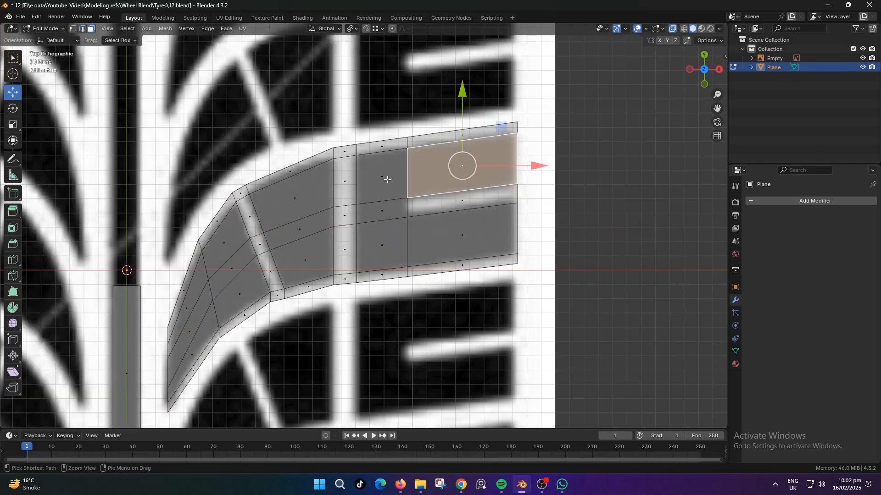
{"action": "left_click", "coordinate": [387, 180], "text": "ctrl"}
{"action": "left_click", "coordinate": [393, 245], "text": "ctrl"}
{"action": "left_click", "coordinate": [443, 238], "text": "ctrl"}
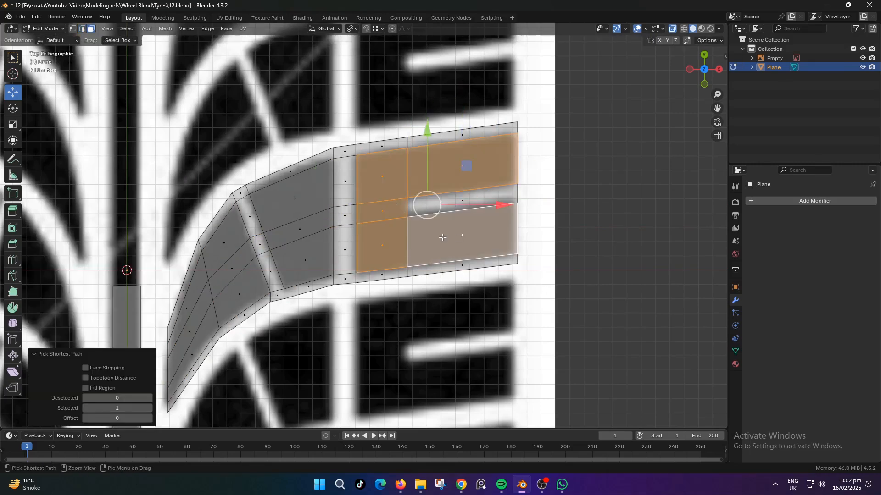
{"action": "left_click", "coordinate": [298, 204], "text": "ctrl"}
{"action": "left_click", "coordinate": [303, 258], "text": "ctrl"}
{"action": "left_click", "coordinate": [226, 247], "text": "ctrl"}
{"action": "left_click", "coordinate": [219, 318], "text": "ctrl"}
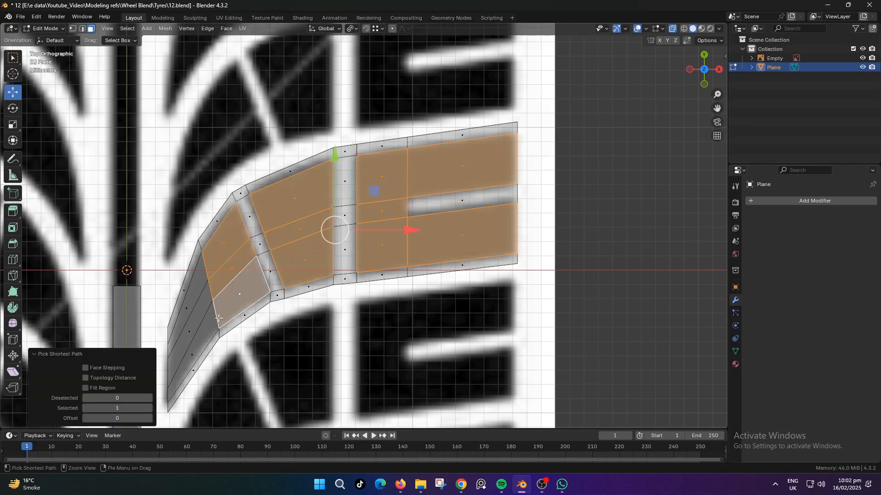
{"action": "left_click", "coordinate": [195, 351], "text": "ctrl"}
{"action": "left_click", "coordinate": [188, 309], "text": "ctrl"}
{"action": "middle_click_drag", "start_coordinate": [140, 365], "coordinate": [339, 247], "text": "shift"}
{"action": "scroll", "coordinate": [247, 290], "scroll_direction": "down", "scroll_amount": 2}
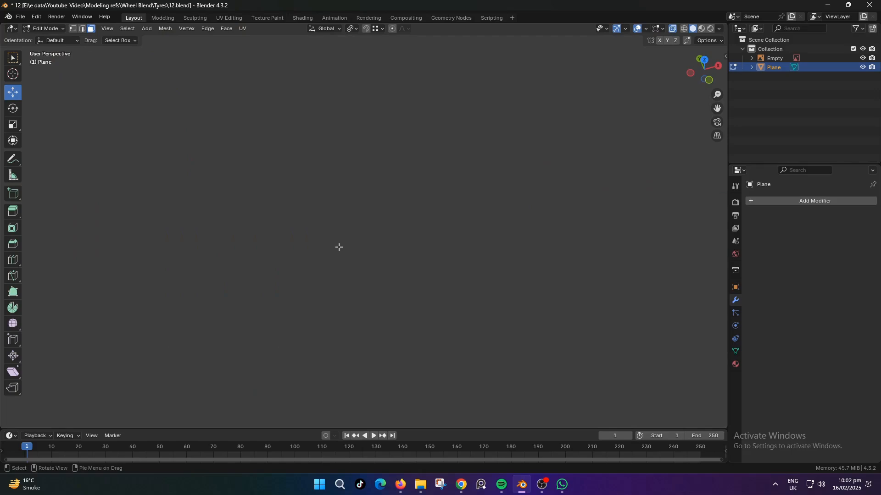
{"action": "key", "text": "KP_Decimal"}
{"action": "scroll", "coordinate": [328, 290], "scroll_direction": "up", "scroll_amount": 1}
{"action": "middle_click_drag", "start_coordinate": [340, 295], "coordinate": [328, 279]}
{"action": "middle_click_drag", "start_coordinate": [313, 318], "coordinate": [383, 302], "text": "shift"}
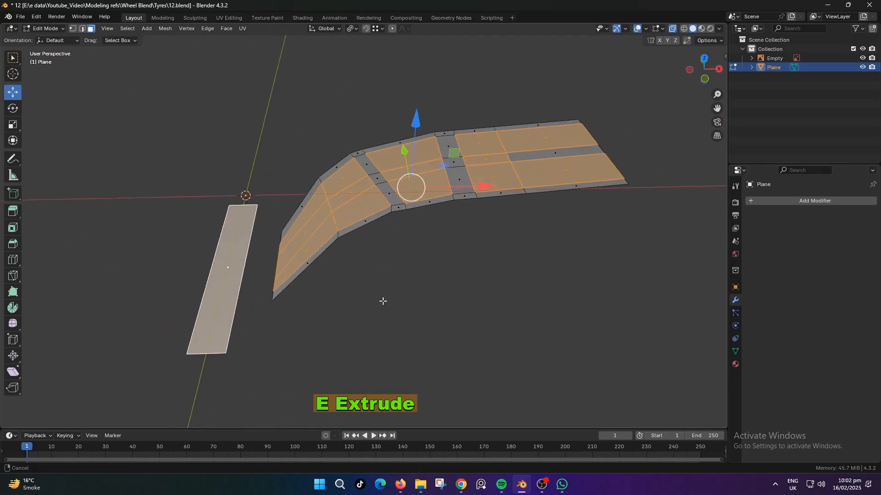
{"action": "key", "text": "e"}
{"action": "left_click", "coordinate": [374, 259]}
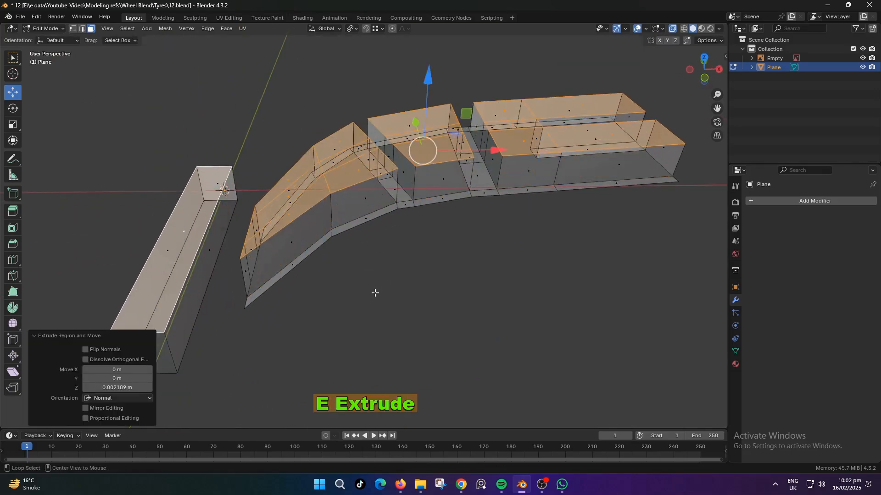
Lower the extruded top faces about 0.000214 m along Z and flatten them with a Z scale of 0
{"action": "key", "text": "alt+z"}
{"action": "middle_click_drag", "start_coordinate": [378, 293], "coordinate": [327, 248]}
{"action": "key", "text": "g"}
{"action": "key", "text": "z"}
{"action": "left_click", "coordinate": [424, 276]}
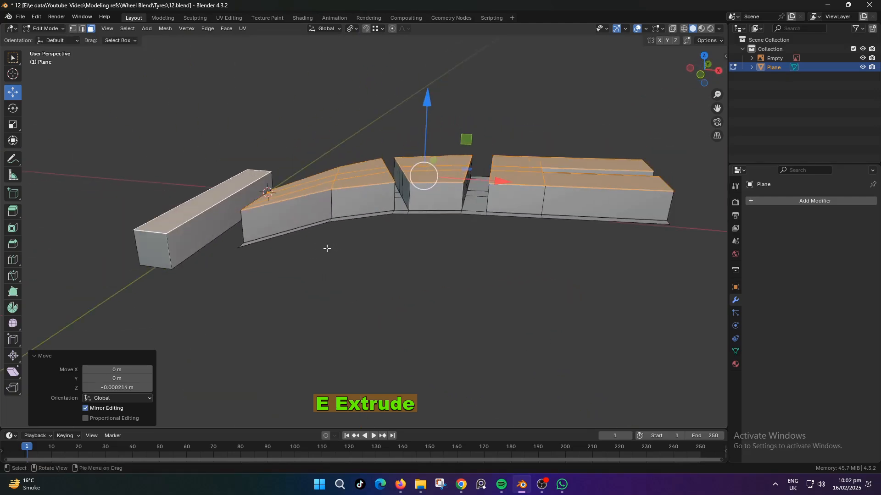
{"action": "key", "text": "s"}
{"action": "key", "text": "z"}
{"action": "key", "text": "0"}
{"action": "key", "text": "Return"}
Extrude the centre rib's base edge facing the tread block about 0.000987 m along X
{"action": "key", "text": "KP_7"}
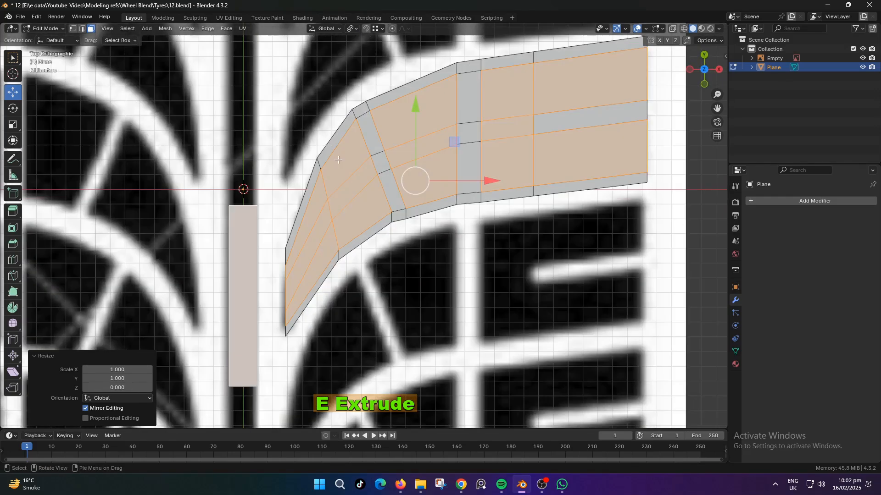
{"action": "scroll", "coordinate": [339, 160], "scroll_direction": "down", "scroll_amount": 3}
{"action": "middle_click_drag", "start_coordinate": [339, 160], "coordinate": [321, 248]}
{"action": "key", "text": "2"}
{"action": "left_click", "coordinate": [282, 229]}
{"action": "key", "text": "g"}
{"action": "key", "text": "y"}
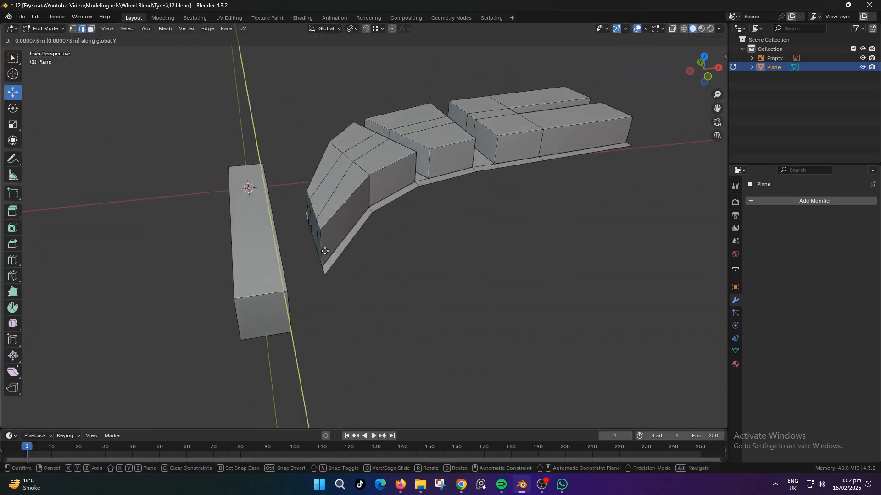
{"action": "key", "text": "x"}
{"action": "left_click", "coordinate": [343, 246]}
Nudge the new rib strip's outer edge along X slightly back toward the rib
{"action": "key", "text": "KP_7"}
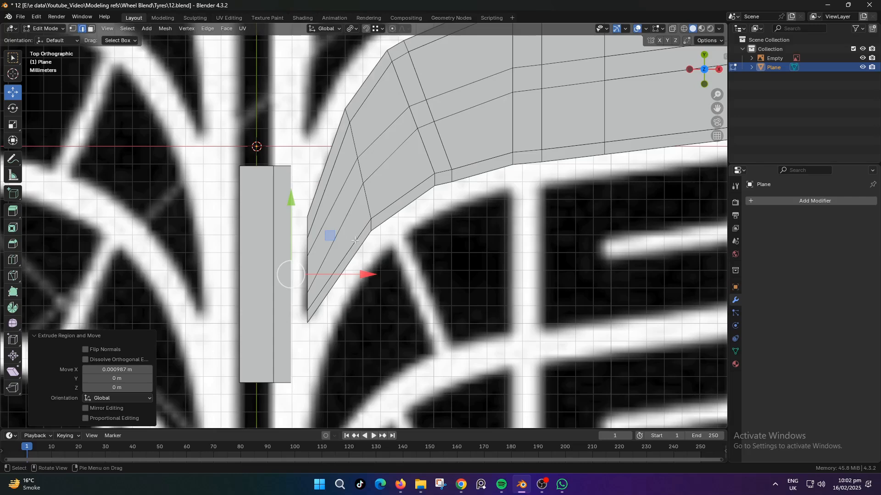
{"action": "scroll", "coordinate": [354, 240], "scroll_direction": "up", "scroll_amount": 2}
{"action": "key", "text": "g"}
{"action": "key", "text": "x"}
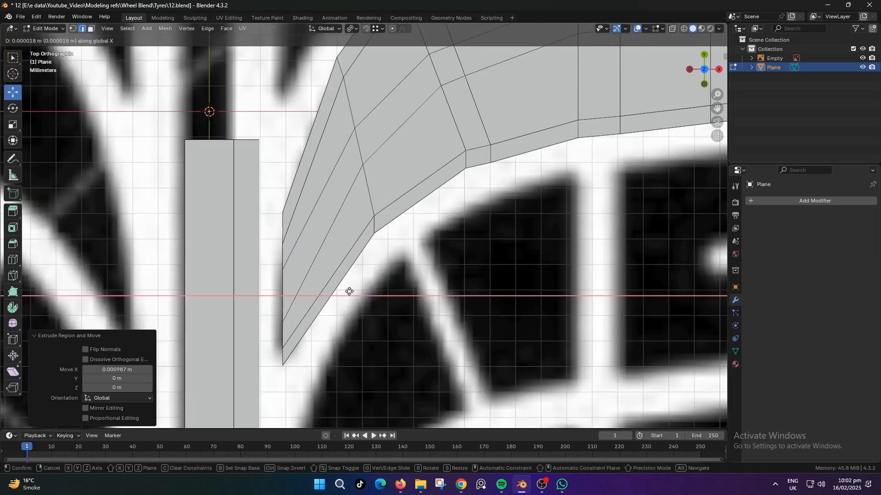
{"action": "left_click", "coordinate": [349, 293]}
Extrude the base edges at the tread block's inner end about -0.000851 m along X toward the centre rib
{"action": "middle_click_drag", "start_coordinate": [348, 293], "coordinate": [343, 296]}
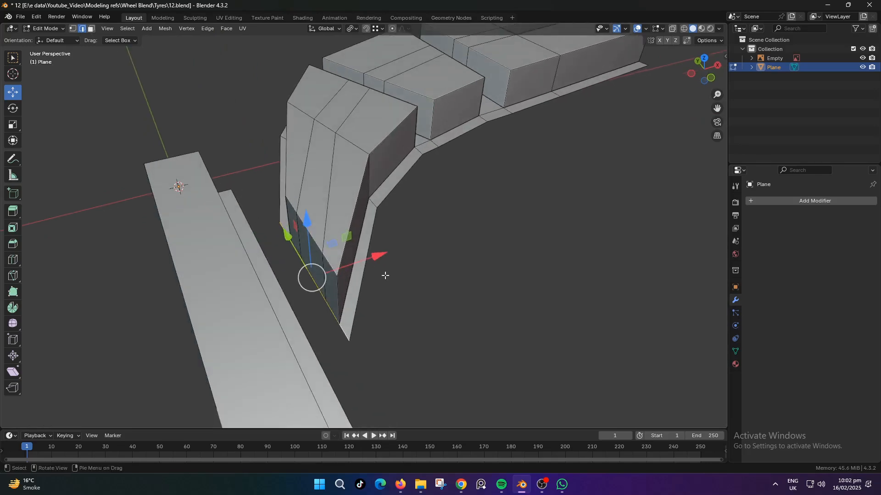
{"action": "key", "text": "g"}
{"action": "key", "text": "x"}
{"action": "left_click", "coordinate": [365, 294]}
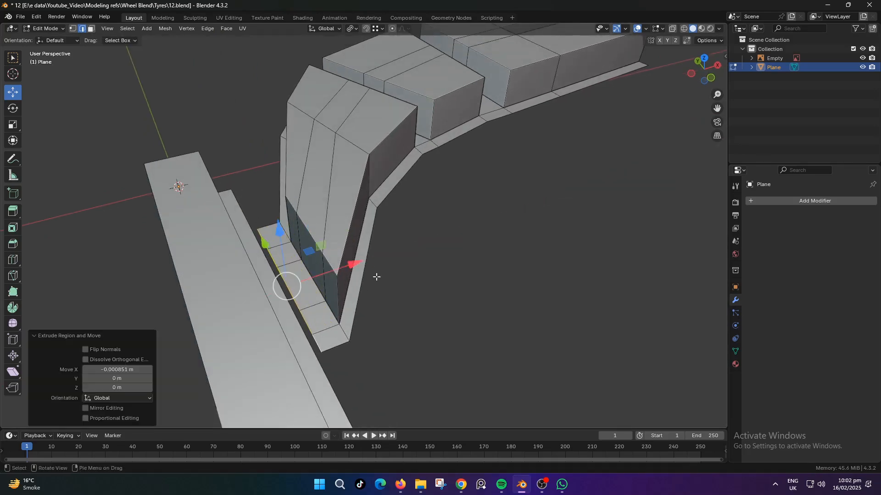
Raise the centre rib's lower-end vertices about 0.003347 m along Y, level with the tread block strip's lower end
{"action": "key", "text": "KP_7"}
{"action": "scroll", "coordinate": [361, 237], "scroll_direction": "down", "scroll_amount": 1}
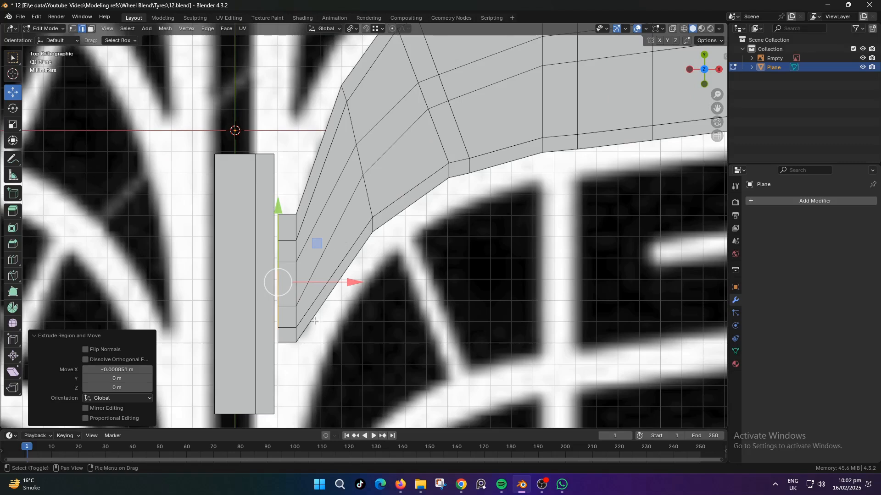
{"action": "middle_click_drag", "start_coordinate": [326, 303], "coordinate": [342, 246], "text": "shift"}
{"action": "key", "text": "alt+z"}
{"action": "key", "text": "1"}
{"action": "left_click_drag", "start_coordinate": [322, 384], "coordinate": [158, 341]}
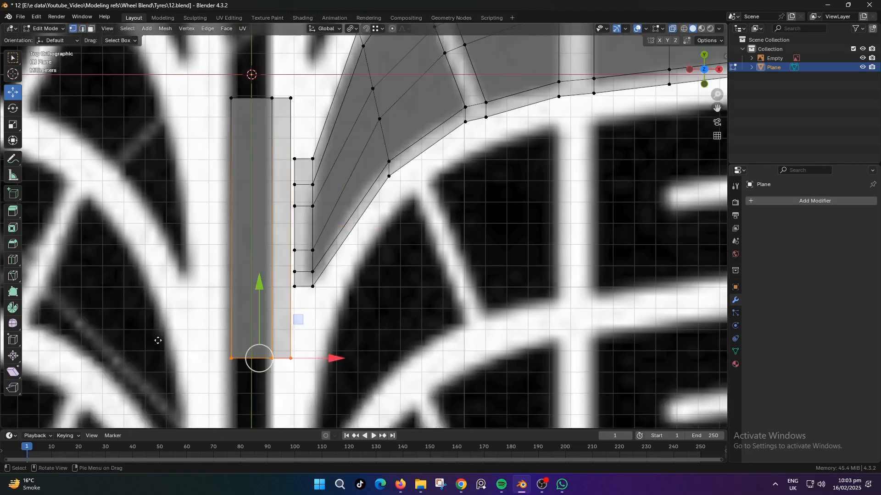
{"action": "key", "text": "g"}
{"action": "key", "text": "y"}
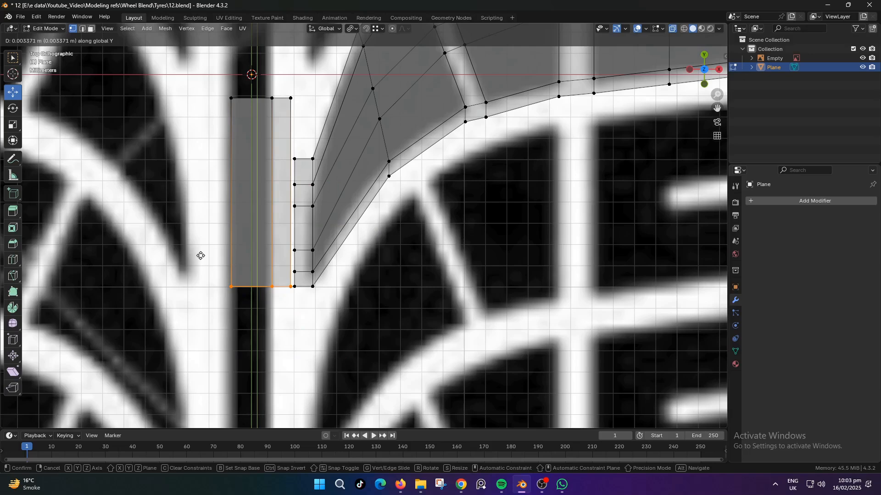
{"action": "left_click", "coordinate": [200, 260]}
Lower the centre rib's upper-end vertices about 0.002871 m along Y and fine-tune them by 0.000026 m to match the neighbouring strip
{"action": "middle_click_drag", "start_coordinate": [273, 109], "coordinate": [277, 199], "text": "shift"}
{"action": "left_click_drag", "start_coordinate": [194, 172], "coordinate": [323, 197]}
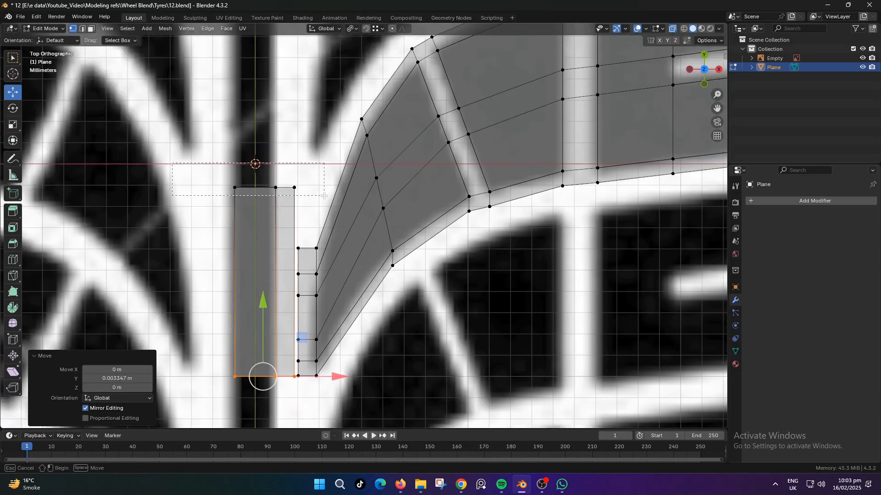
{"action": "key", "text": "g"}
{"action": "key", "text": "y"}
{"action": "left_click", "coordinate": [330, 258]}
{"action": "scroll", "coordinate": [326, 250], "scroll_direction": "up", "scroll_amount": 5}
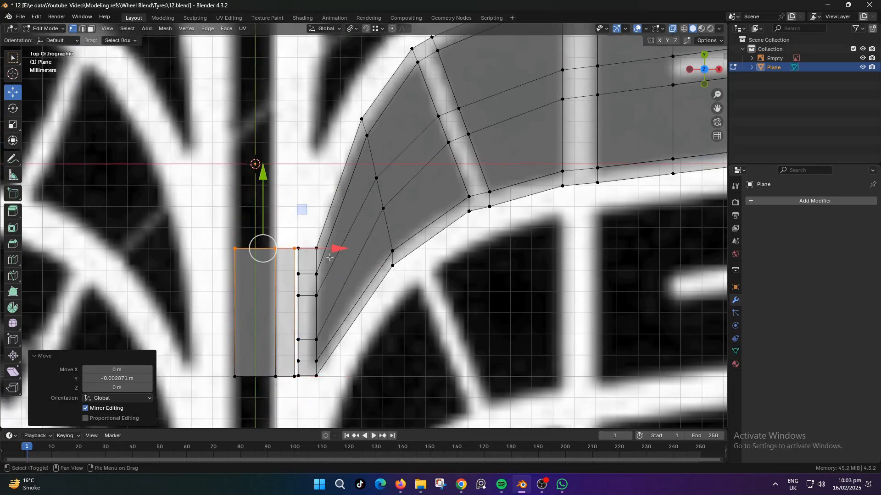
{"action": "key", "text": "g"}
{"action": "key", "text": "y"}
{"action": "left_click", "coordinate": [331, 229]}
{"action": "scroll", "coordinate": [332, 229], "scroll_direction": "down", "scroll_amount": 5}
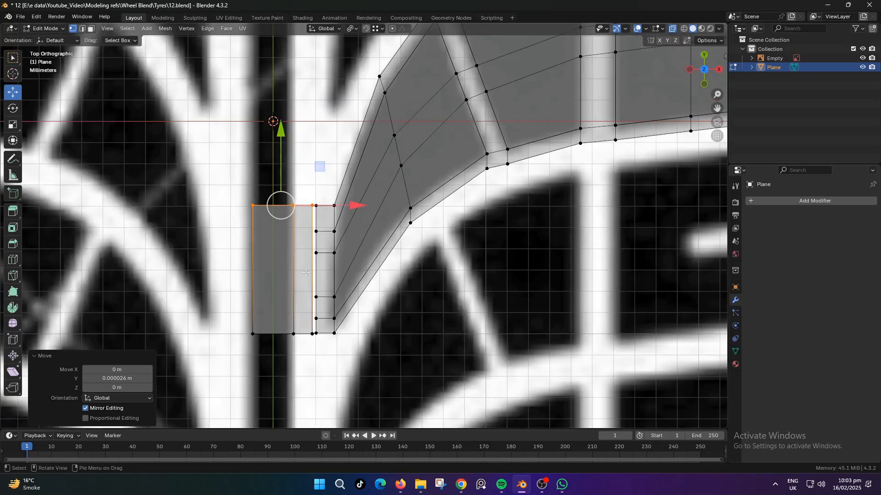
Add a centred loop cut across the centre rib and bevel it into two loops with an offset of about 0.0487 m
{"action": "middle_click_drag", "start_coordinate": [331, 229], "coordinate": [375, 261]}
{"action": "key", "text": "ctrl+r"}
{"action": "left_click", "coordinate": [364, 286]}
{"action": "right_click", "coordinate": [365, 287]}
{"action": "scroll", "coordinate": [375, 260], "scroll_direction": "up", "scroll_amount": 2}
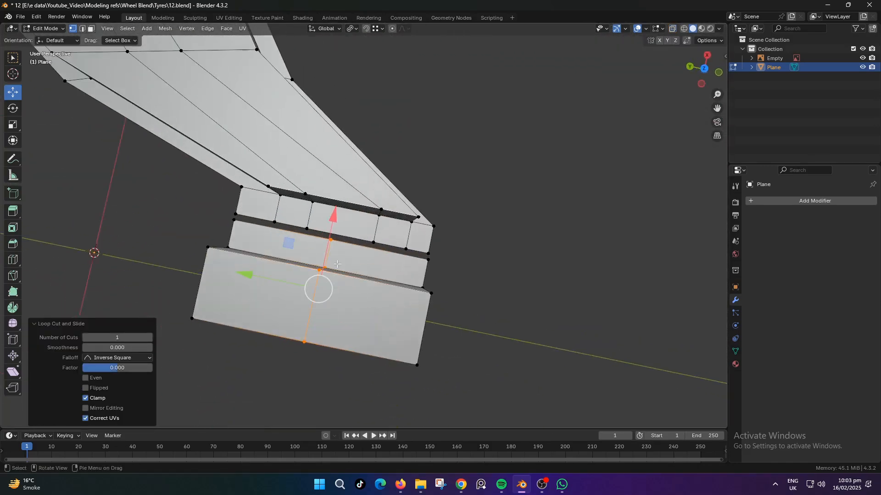
{"action": "key", "text": "KP_7"}
{"action": "key", "text": "g"}
{"action": "right_click", "coordinate": [340, 220]}
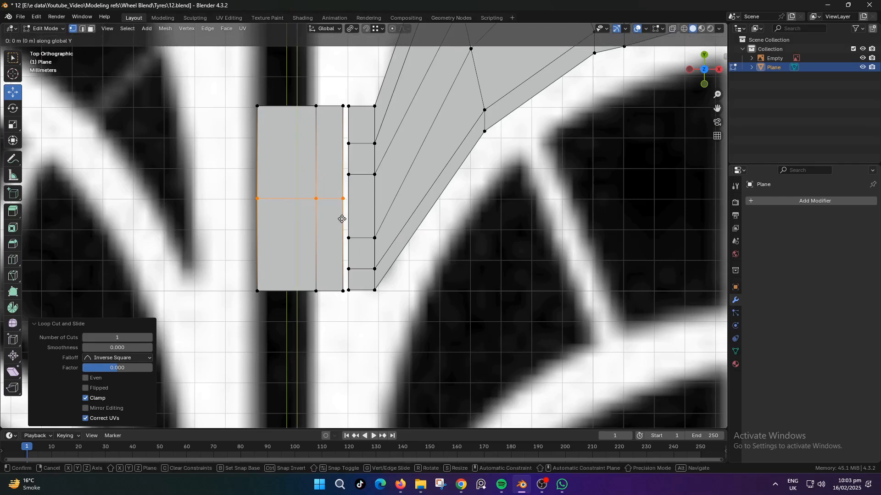
{"action": "key", "text": "ctrl+b"}
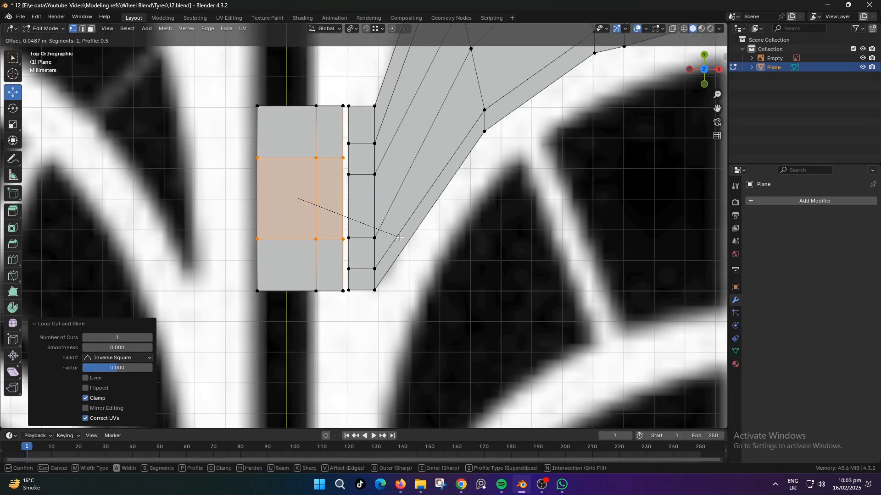
{"action": "left_click", "coordinate": [399, 237]}
Lower only the lower of the centre rib's two cross loops along Y
{"action": "key", "text": "alt+z"}
{"action": "left_click_drag", "start_coordinate": [421, 137], "coordinate": [209, 178], "text": "ctrl"}
{"action": "key", "text": "alt+z"}
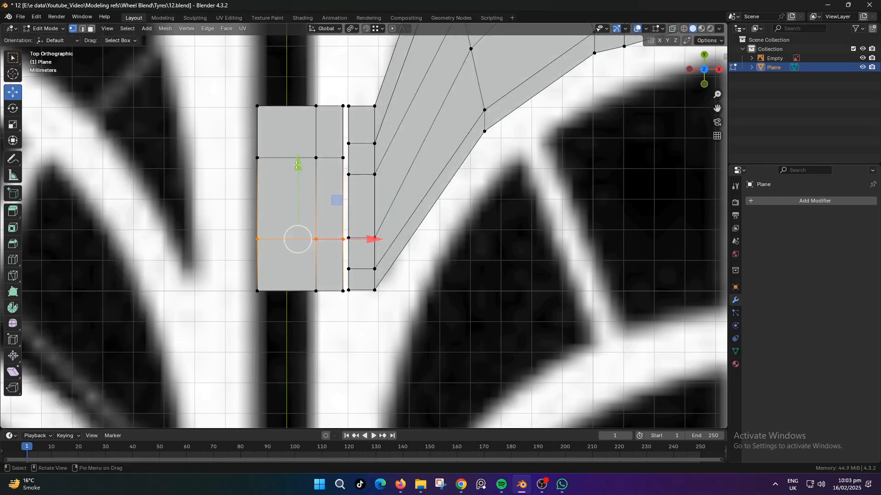
{"action": "left_click_drag", "start_coordinate": [300, 164], "coordinate": [308, 179]}
Bevel both cross loops of the centre rib into loop pairs with an offset of about 0.0173 m
{"action": "key", "text": "super"}
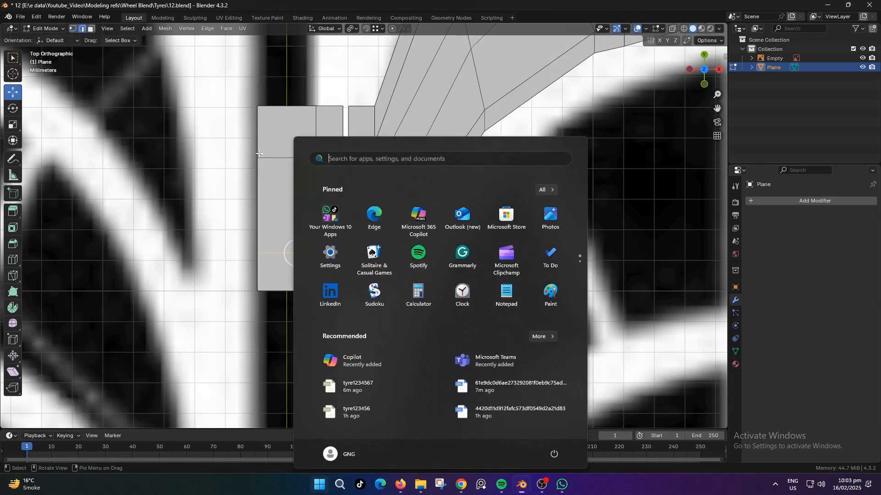
{"action": "left_click", "coordinate": [260, 153]}
{"action": "left_click", "coordinate": [280, 158], "text": "alt"}
{"action": "left_click", "coordinate": [292, 253], "text": "alt+shift"}
{"action": "scroll", "coordinate": [449, 239], "scroll_direction": "up", "scroll_amount": 2}
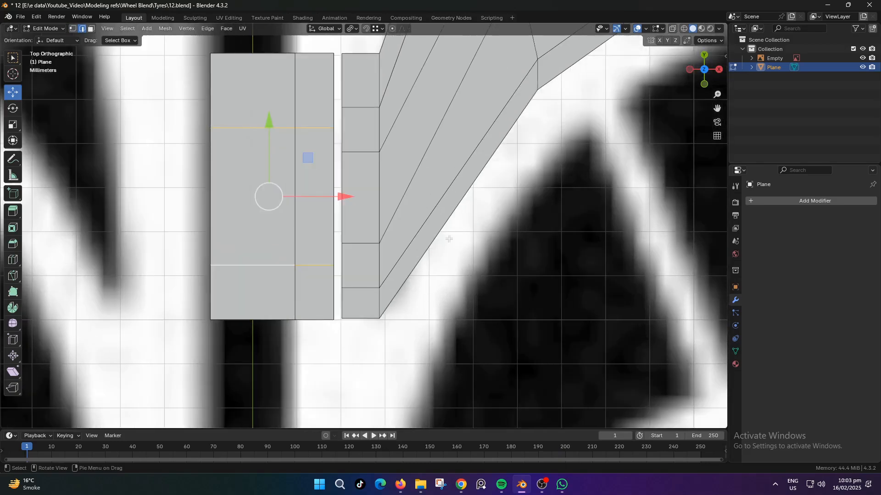
{"action": "key", "text": "ctrl+b"}
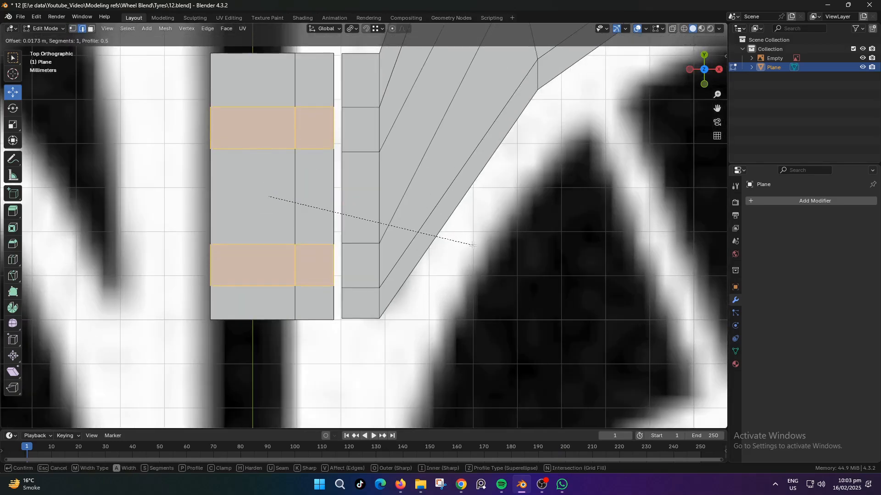
{"action": "left_click", "coordinate": [473, 250]}
Fill the narrow gap between the centre rib's base strip and the neighbouring tread strip with faces along its full length
{"action": "middle_click_drag", "start_coordinate": [473, 250], "coordinate": [335, 313]}
{"action": "left_click", "coordinate": [328, 313]}
{"action": "left_click", "coordinate": [335, 315], "text": "shift"}
{"action": "scroll", "coordinate": [335, 316], "scroll_direction": "up", "scroll_amount": 2}
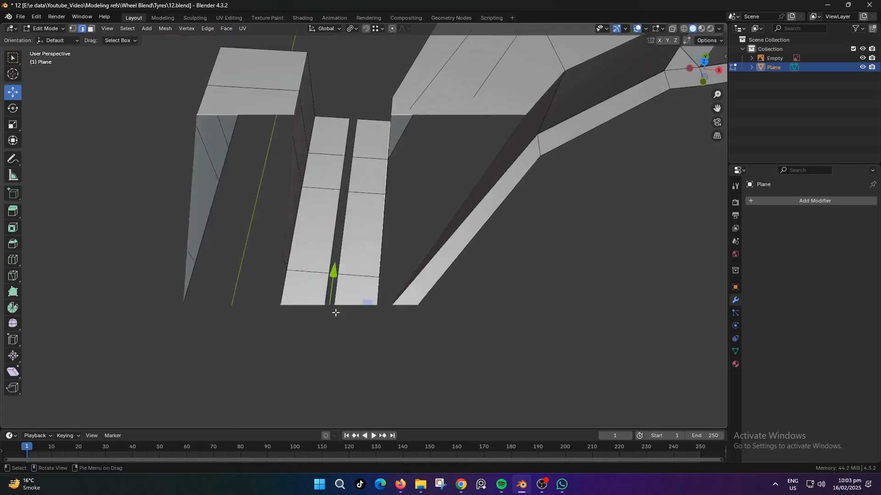
{"action": "scroll", "coordinate": [335, 315], "scroll_direction": "down", "scroll_amount": 3}
{"action": "scroll", "coordinate": [335, 316], "scroll_direction": "up", "scroll_amount": 2}
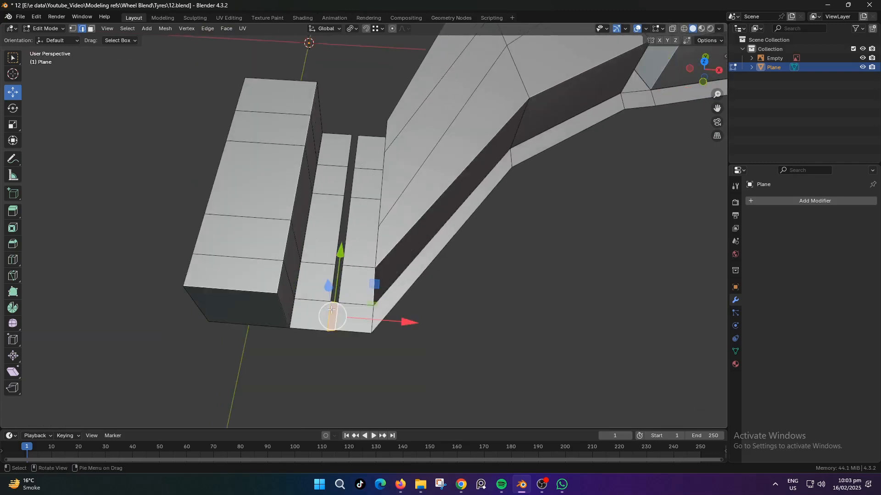
{"action": "left_click_drag", "start_coordinate": [335, 316], "coordinate": [353, 134]}
{"action": "scroll", "coordinate": [352, 262], "scroll_direction": "down", "scroll_amount": 2}
{"action": "scroll", "coordinate": [352, 261], "scroll_direction": "down", "scroll_amount": 2}
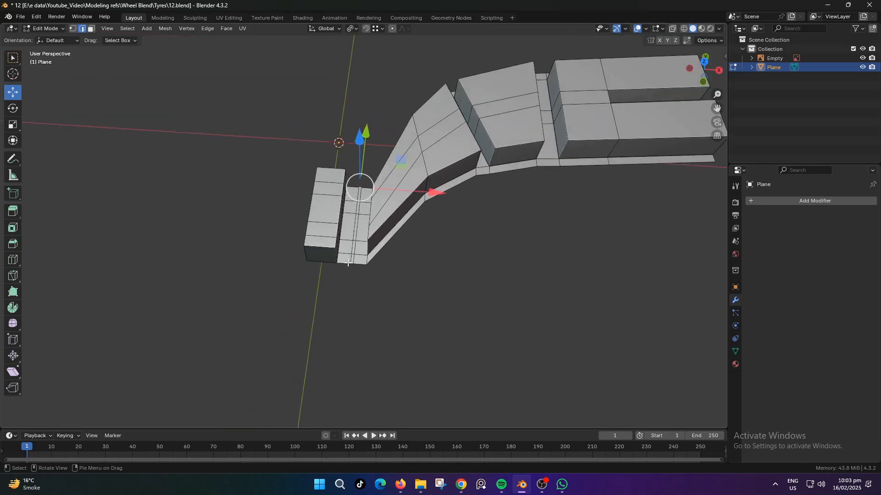
Scale the whole tread segment up uniformly in Object Mode in three passes, the last one by 1.416
{"action": "key", "text": "Tab"}
{"action": "key", "text": "KP_7"}
{"action": "scroll", "coordinate": [428, 301], "scroll_direction": "down", "scroll_amount": 2}
{"action": "key", "text": "s"}
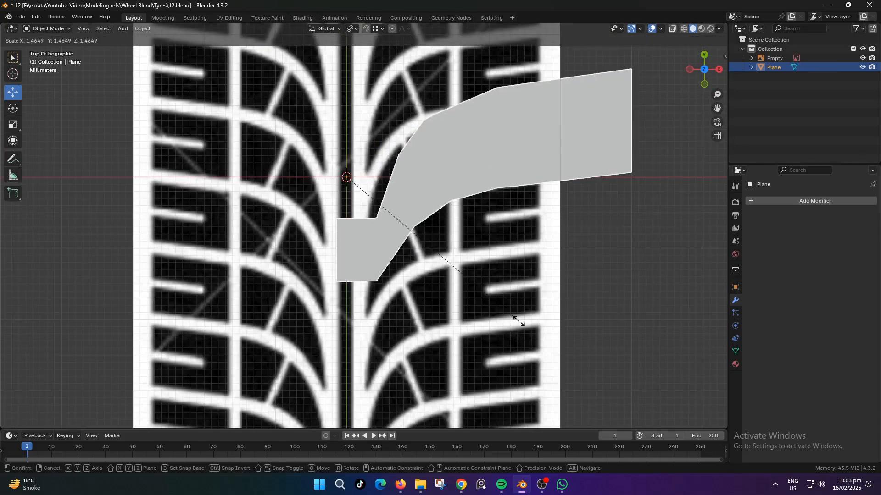
{"action": "left_click", "coordinate": [544, 342]}
{"action": "scroll", "coordinate": [472, 299], "scroll_direction": "down", "scroll_amount": 7}
{"action": "key", "text": "s"}
{"action": "left_click", "coordinate": [554, 298]}
{"action": "key", "text": "s"}
{"action": "left_click", "coordinate": [579, 312]}
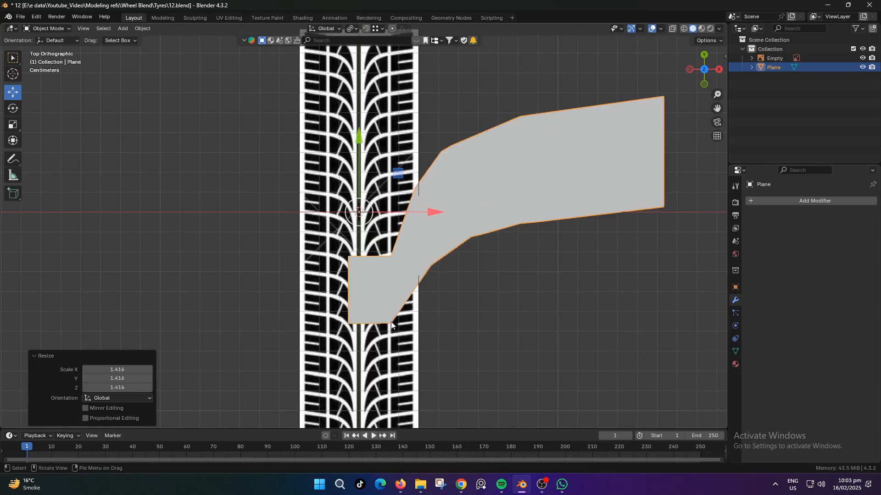
Hide the reference image and return to editing the tread mesh
{"action": "left_click", "coordinate": [390, 342]}
{"action": "key", "text": "h"}
{"action": "left_click", "coordinate": [393, 329]}
{"action": "middle_click_drag", "start_coordinate": [392, 332], "coordinate": [381, 279]}
{"action": "scroll", "coordinate": [381, 279], "scroll_direction": "up", "scroll_amount": 4}
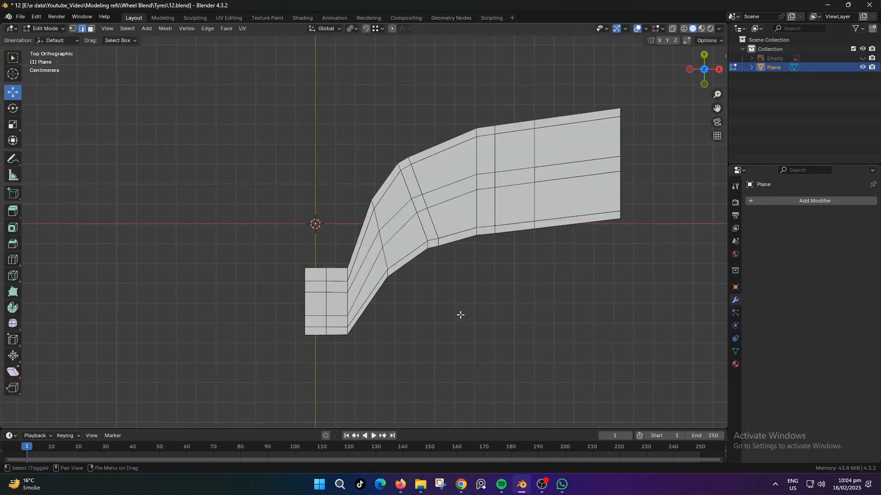
Delete the face closing the lower end of the centre rib
{"action": "middle_click_drag", "start_coordinate": [460, 315], "coordinate": [426, 273]}
{"action": "scroll", "coordinate": [408, 273], "scroll_direction": "up", "scroll_amount": 1}
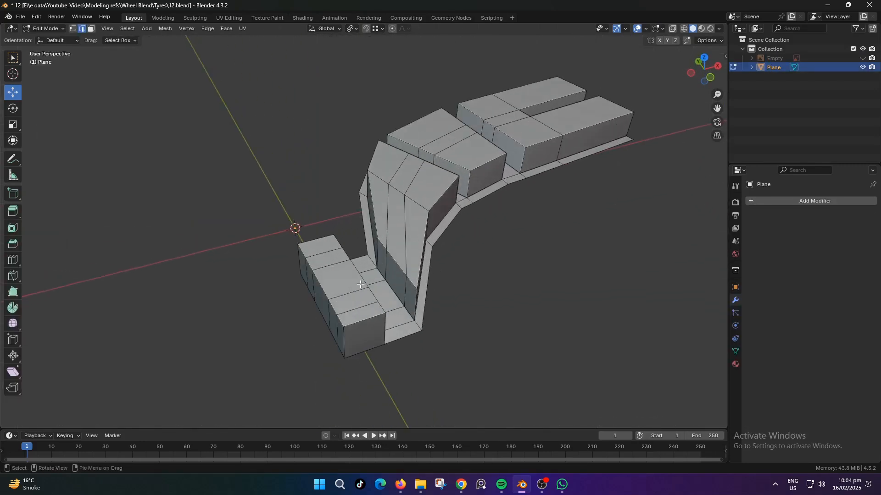
{"action": "left_click", "coordinate": [358, 275], "text": "alt"}
{"action": "left_click", "coordinate": [320, 284], "text": "alt+shift"}
{"action": "scroll", "coordinate": [321, 288], "scroll_direction": "up", "scroll_amount": 1}
{"action": "key", "text": "3"}
{"action": "left_click", "coordinate": [366, 375]}
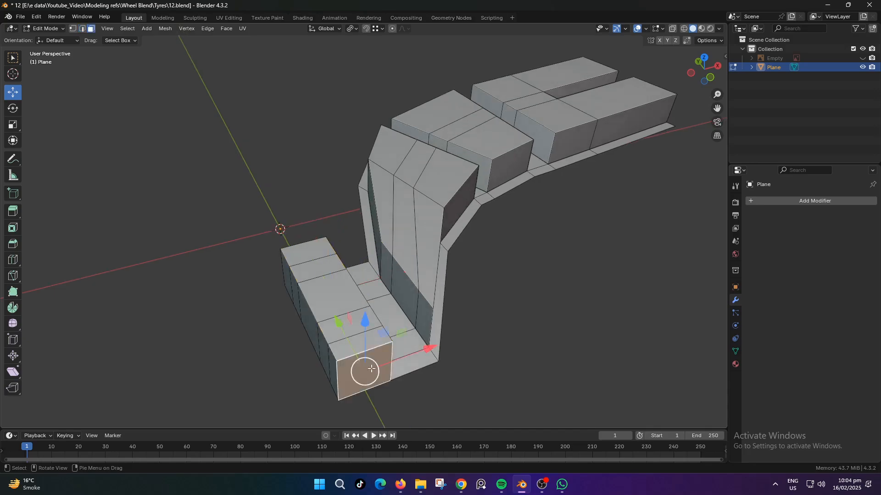
{"action": "key", "text": "x"}
{"action": "left_click", "coordinate": [412, 352]}
Select the top outline edges of the outermost slotted tread block, including the edges along its slot
{"action": "middle_click_drag", "start_coordinate": [435, 328], "coordinate": [525, 251]}
{"action": "left_click", "coordinate": [472, 217]}
{"action": "left_click", "coordinate": [486, 216], "text": "alt"}
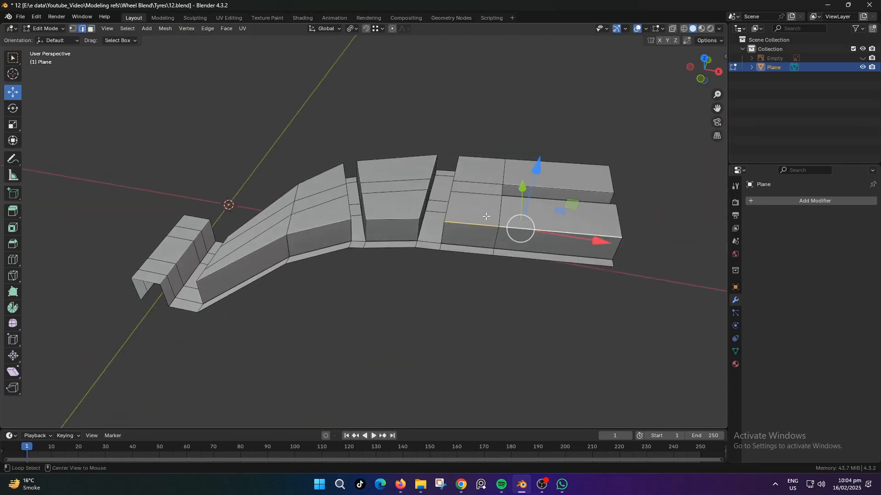
{"action": "left_click", "coordinate": [447, 204], "text": "alt+shift"}
{"action": "left_click", "coordinate": [506, 161], "text": "alt+shift"}
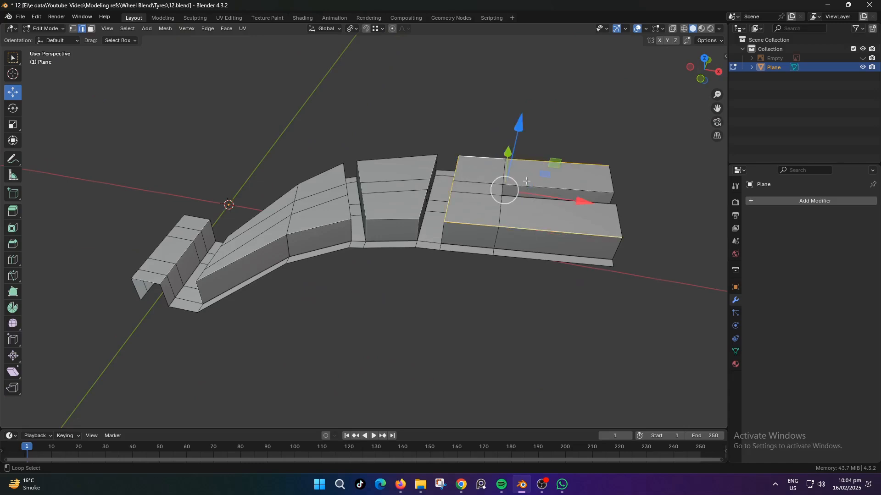
{"action": "middle_click_drag", "start_coordinate": [527, 181], "coordinate": [488, 249]}
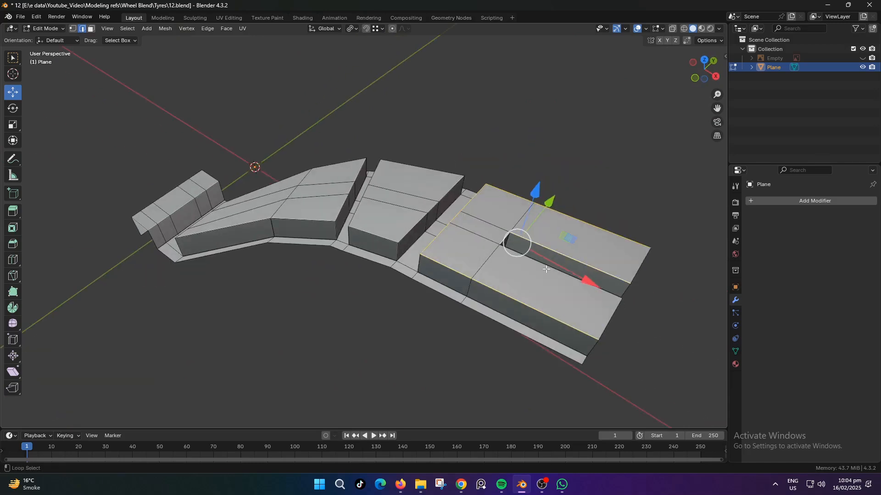
{"action": "left_click_drag", "start_coordinate": [575, 278], "coordinate": [588, 283]}
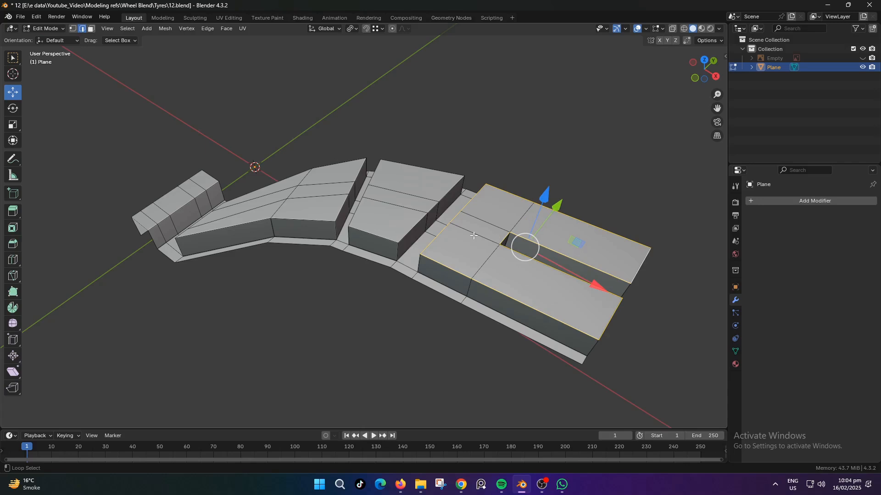
Add the top outline edges of the middle and inner tread blocks to the edge selection
{"action": "left_click", "coordinate": [433, 203], "text": "alt+shift"}
{"action": "left_click", "coordinate": [418, 171], "text": "alt+shift"}
{"action": "left_click", "coordinate": [376, 174], "text": "alt+shift"}
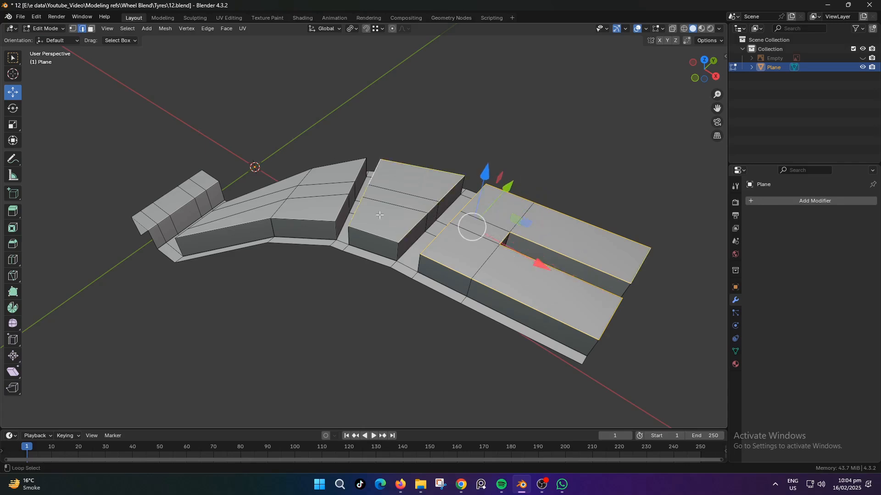
{"action": "left_click", "coordinate": [326, 214], "text": "alt+shift"}
{"action": "left_click", "coordinate": [335, 208], "text": "alt+shift"}
{"action": "left_click", "coordinate": [343, 166], "text": "alt+shift"}
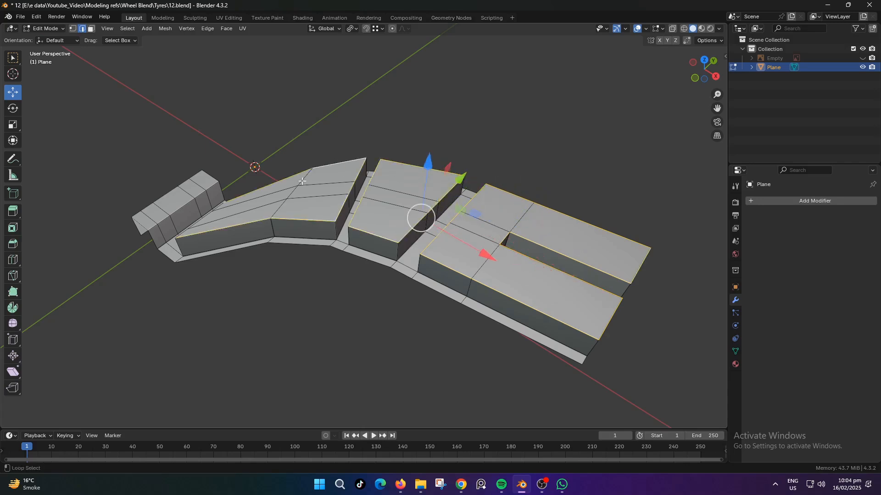
Add the centre rib's two long top edges to the selection and bevel all selected edges by about 0.0046 m
{"action": "middle_click_drag", "start_coordinate": [324, 246], "coordinate": [445, 166], "text": "shift"}
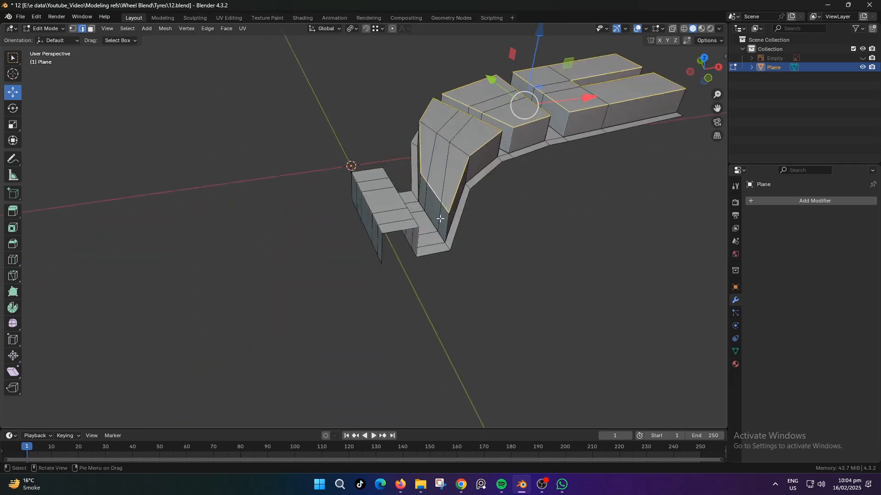
{"action": "scroll", "coordinate": [412, 177], "scroll_direction": "up", "scroll_amount": 2}
{"action": "left_click", "coordinate": [372, 190], "text": "alt+shift"}
{"action": "left_click", "coordinate": [426, 178], "text": "alt+shift"}
{"action": "middle_click_drag", "start_coordinate": [442, 201], "coordinate": [524, 232]}
{"action": "scroll", "coordinate": [524, 232], "scroll_direction": "up", "scroll_amount": 2}
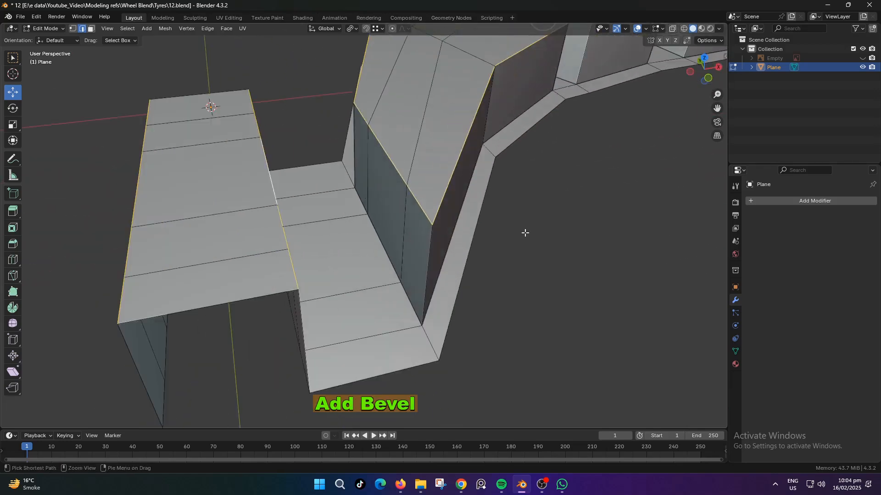
{"action": "key", "text": "ctrl+b"}
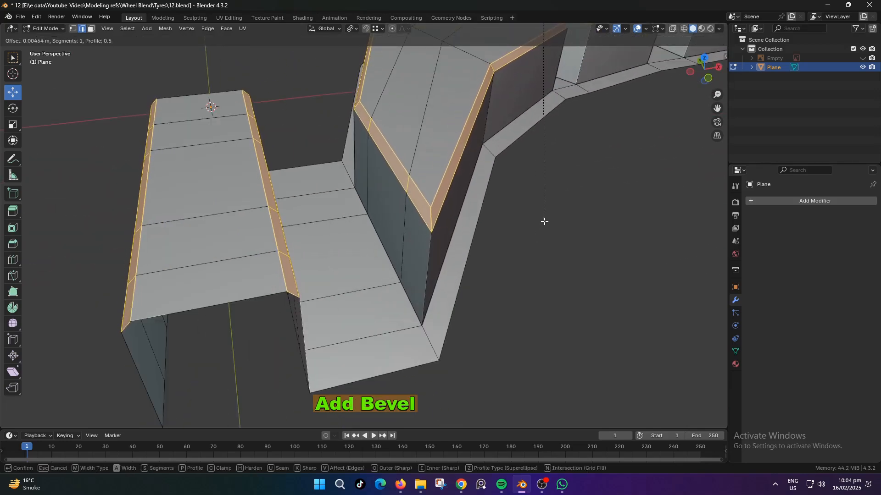
{"action": "left_click", "coordinate": [534, 223]}
Return to Object Mode and add a Mirror modifier across the X axis to the tread segment
{"action": "scroll", "coordinate": [481, 227], "scroll_direction": "down", "scroll_amount": 6}
{"action": "middle_click_drag", "start_coordinate": [482, 227], "coordinate": [456, 279]}
{"action": "key", "text": "Tab"}
{"action": "left_click", "coordinate": [432, 322]}
{"action": "scroll", "coordinate": [432, 323], "scroll_direction": "down", "scroll_amount": 3}
{"action": "key", "text": "q"}
{"action": "left_click", "coordinate": [422, 194]}
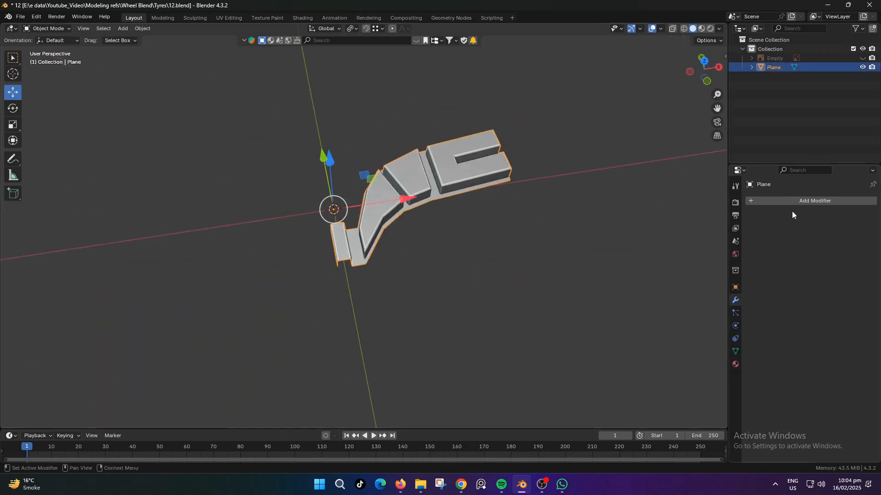
{"action": "left_click", "coordinate": [780, 202]}
{"action": "left_click", "coordinate": [751, 204]}
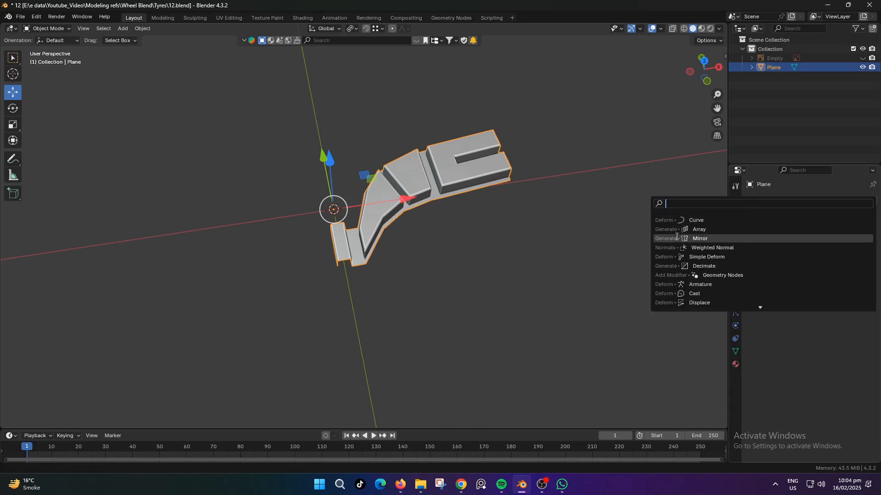
{"action": "left_click", "coordinate": [700, 239]}
Add a single centred loop cut running lengthwise through the centre rib
{"action": "scroll", "coordinate": [459, 271], "scroll_direction": "up", "scroll_amount": 5}
{"action": "key", "text": "Tab"}
{"action": "key", "text": "alt+z"}
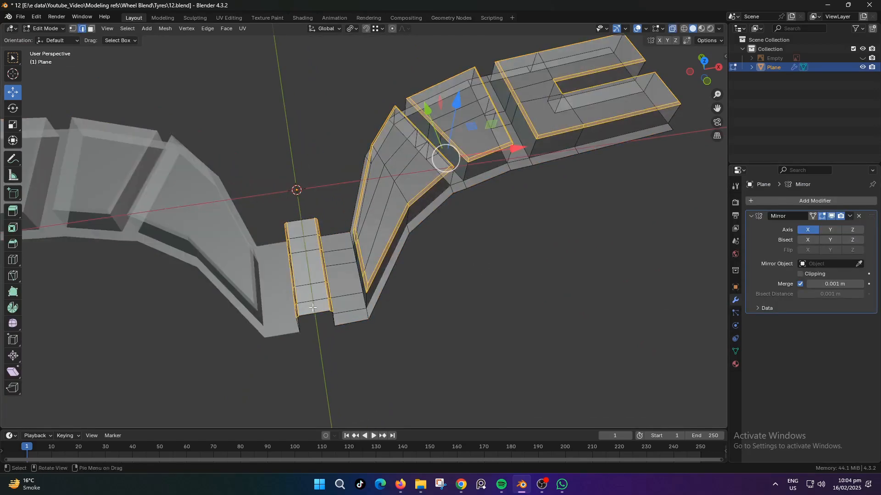
{"action": "scroll", "coordinate": [314, 305], "scroll_direction": "up", "scroll_amount": 3}
{"action": "mouse_move", "coordinate": [318, 299]}
{"action": "middle_mouse_down", "text": "shift"}
{"action": "mouse_move", "coordinate": [372, 270]}
{"action": "mouse_move", "coordinate": [271, 142]}
{"action": "middle_mouse_up", "text": "shift"}
{"action": "key", "text": "1"}
{"action": "scroll", "coordinate": [337, 282], "scroll_direction": "down", "scroll_amount": 4}
{"action": "key", "text": "alt+z"}
{"action": "key", "text": "ctrl+r"}
{"action": "left_click", "coordinate": [372, 267]}
{"action": "right_click", "coordinate": [372, 267]}
Delete the centre rib's vertices on the negative X side of the new centre loop
{"action": "key", "text": "alt+z"}
{"action": "left_click_drag", "start_coordinate": [271, 142], "coordinate": [334, 346]}
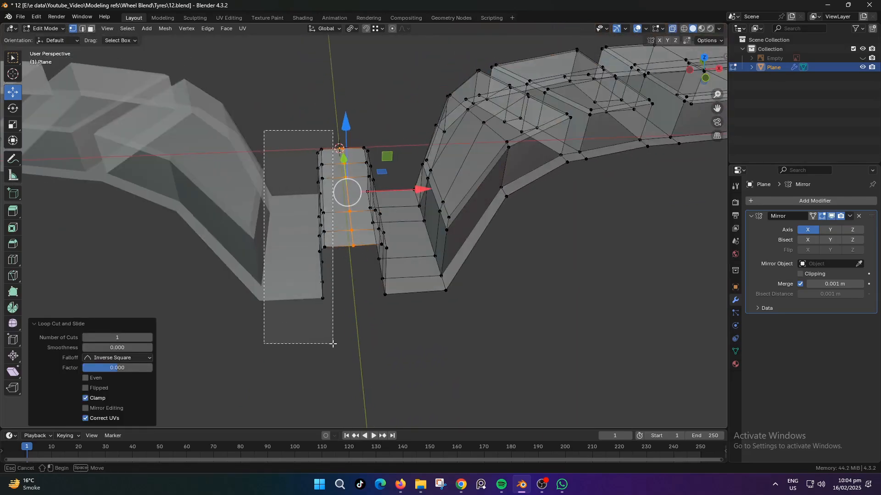
{"action": "key", "text": "x"}
{"action": "left_click", "coordinate": [302, 288]}
{"action": "key", "text": "alt+z"}
{"action": "key", "text": "Tab"}
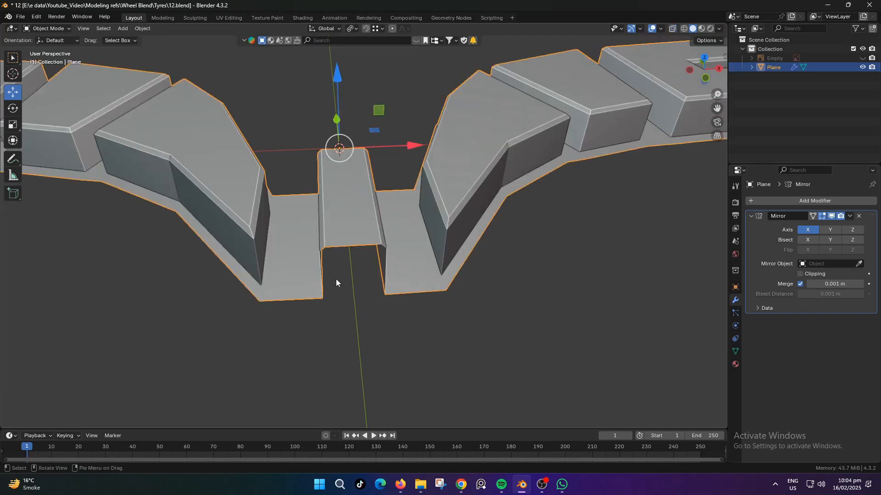
Enable Clipping on the Mirror modifier and test it by moving the rib's centre loop along X
{"action": "left_click", "coordinate": [803, 275]}
{"action": "key", "text": "Tab"}
{"action": "scroll", "coordinate": [361, 287], "scroll_direction": "down", "scroll_amount": 2}
{"action": "middle_click_drag", "start_coordinate": [362, 287], "coordinate": [354, 288]}
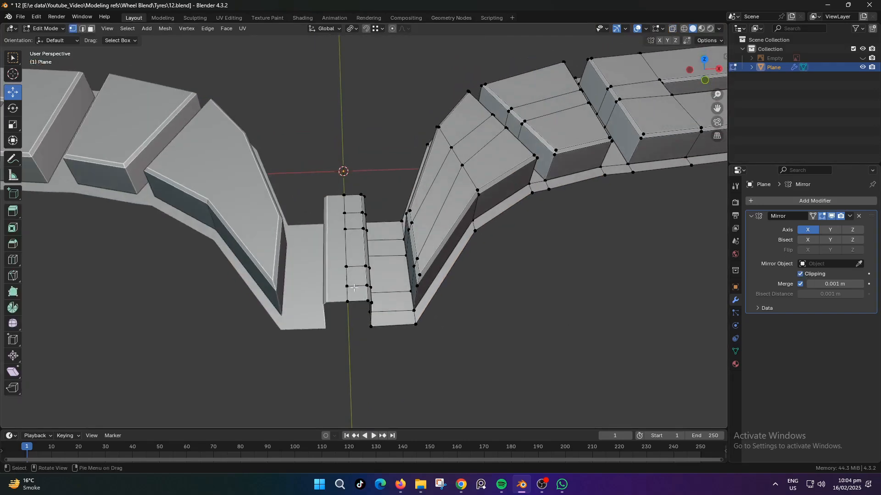
{"action": "left_click", "coordinate": [348, 257], "text": "alt"}
{"action": "mouse_move", "coordinate": [419, 244]}
{"action": "left_mouse_down"}
{"action": "mouse_move", "coordinate": [441, 243]}
{"action": "mouse_move", "coordinate": [434, 246]}
{"action": "left_mouse_up"}
{"action": "key", "text": "Tab"}
{"action": "scroll", "coordinate": [366, 282], "scroll_direction": "down", "scroll_amount": 6}
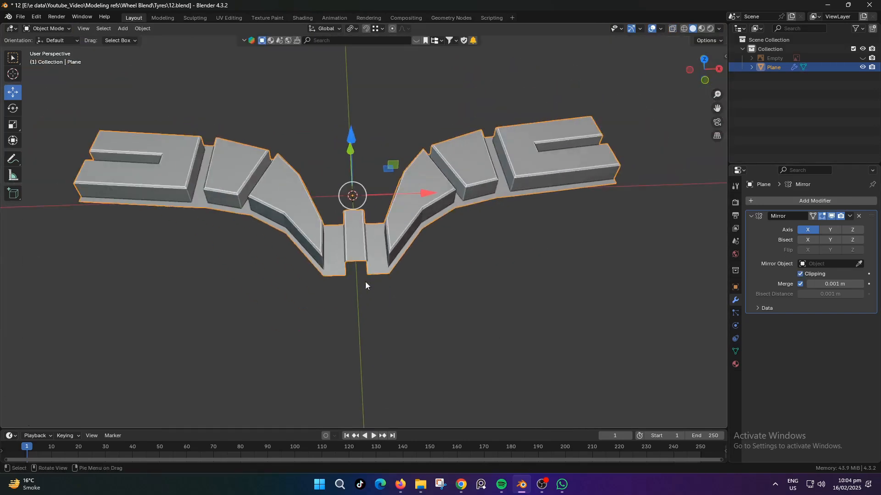
Add an Array modifier with relative offset factors of 0 in X and 1 in Y
{"action": "middle_click_drag", "start_coordinate": [451, 295], "coordinate": [487, 280]}
{"action": "left_click", "coordinate": [796, 201]}
{"action": "key", "text": "space"}
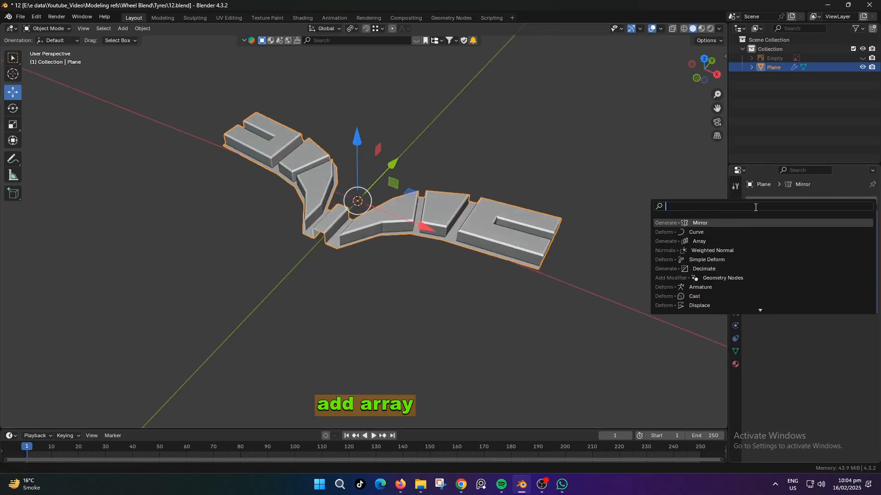
{"action": "left_click", "coordinate": [701, 240]}
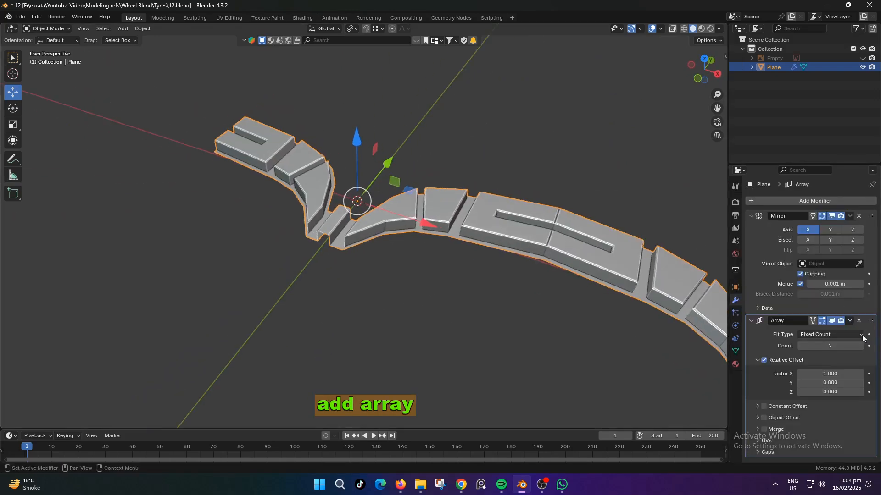
{"action": "left_click", "coordinate": [827, 372]}
{"action": "type", "text": "0"}
{"action": "key", "text": "Tab"}
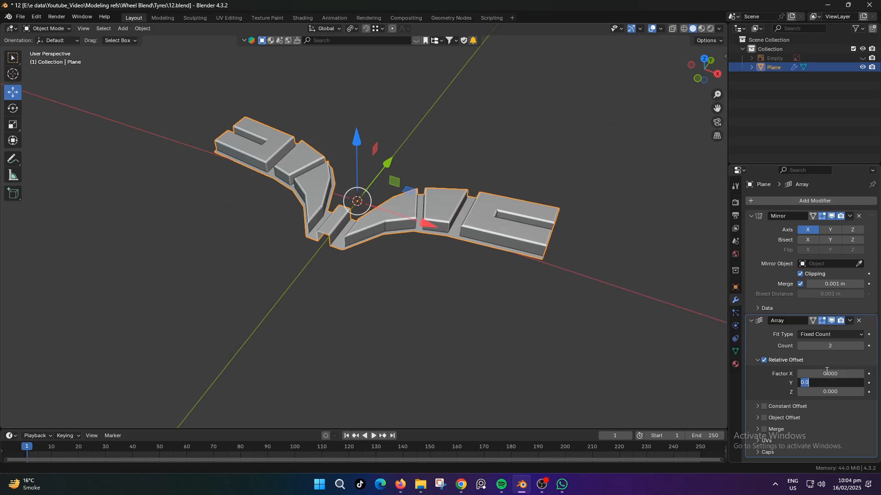
{"action": "type", "text": "1"}
{"action": "key", "text": "Return"}
Reduce the Array modifier's relative Y offset to 0.440 and fine-tune it to 0.480
{"action": "middle_click_drag", "start_coordinate": [601, 299], "coordinate": [509, 285]}
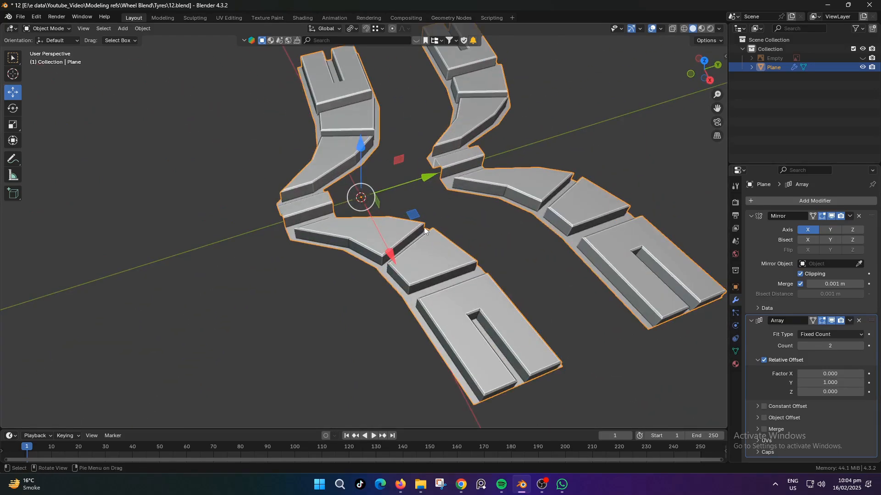
{"action": "left_click", "coordinate": [300, 332]}
{"action": "left_click", "coordinate": [423, 259]}
{"action": "left_click_drag", "start_coordinate": [821, 382], "coordinate": [769, 383]}
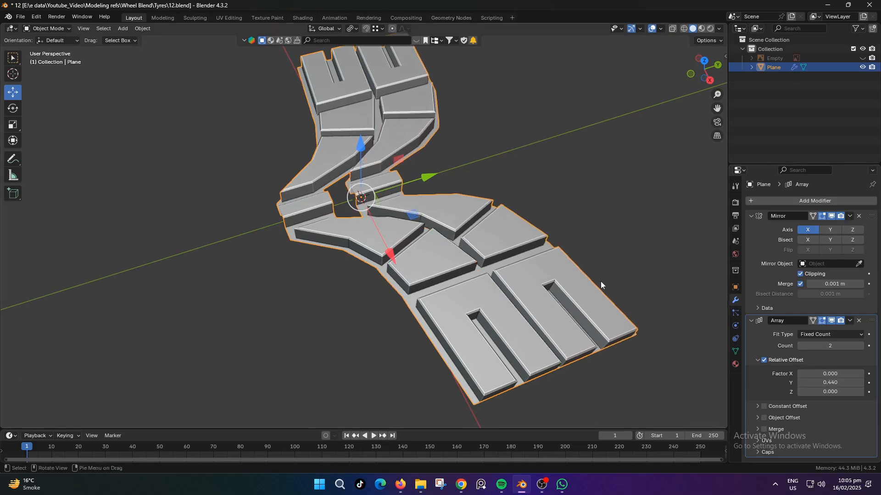
{"action": "middle_click_drag", "start_coordinate": [601, 281], "coordinate": [604, 294]}
{"action": "key", "text": "KP_7"}
{"action": "scroll", "coordinate": [600, 293], "scroll_direction": "up", "scroll_amount": 4}
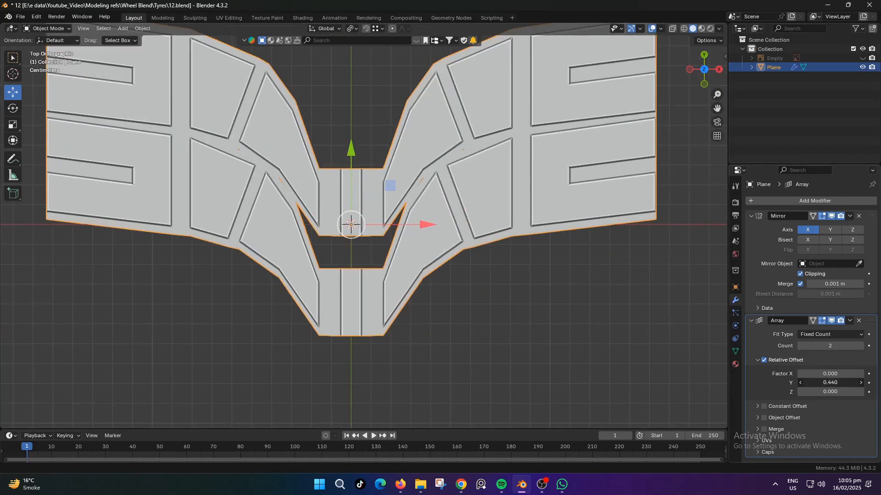
{"action": "left_click_drag", "start_coordinate": [830, 382], "coordinate": [839, 383]}
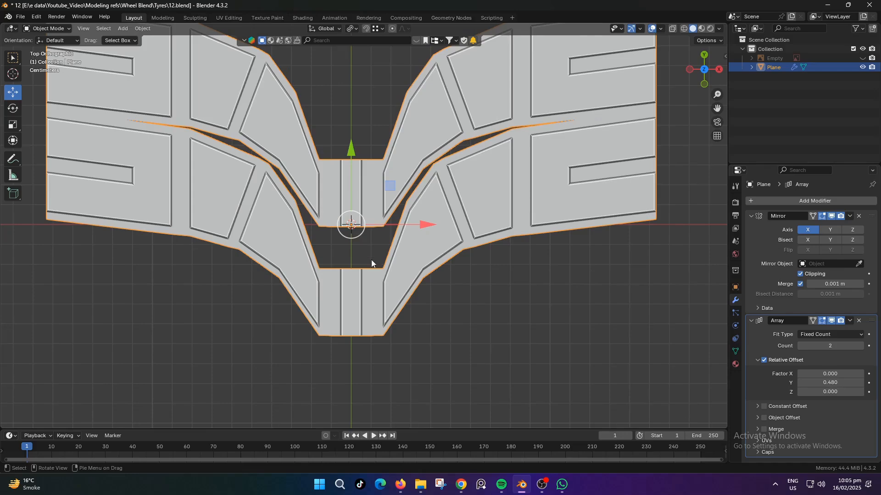
Extrude the upper-end vertices of the centre rib and its adjoining strip 0.01282 m along Y
{"action": "key", "text": "Tab"}
{"action": "scroll", "coordinate": [372, 263], "scroll_direction": "up", "scroll_amount": 5}
{"action": "key", "text": "b"}
{"action": "left_click_drag", "start_coordinate": [288, 277], "coordinate": [406, 306]}
{"action": "key", "text": "e"}
{"action": "left_click", "coordinate": [397, 273]}
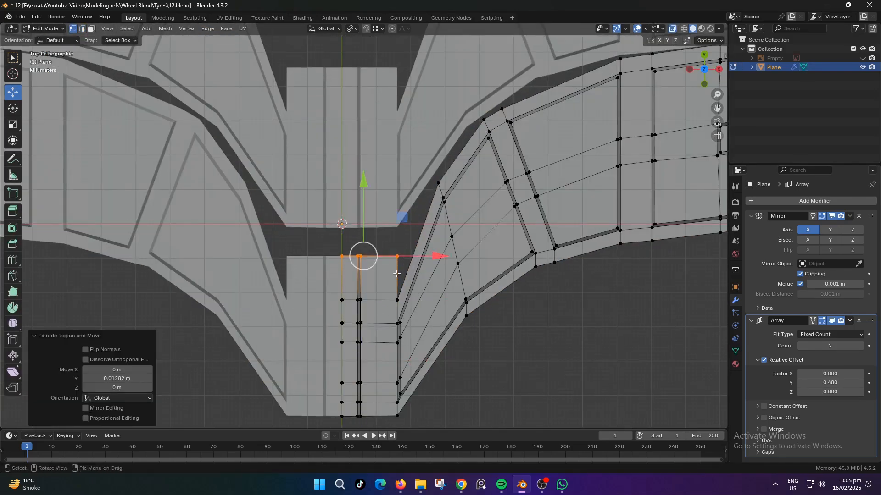
Extrude the lower-end vertices of the centre rib and its adjoining strip -0.007852 m along Y
{"action": "scroll", "coordinate": [397, 273], "scroll_direction": "down", "scroll_amount": 1}
{"action": "key", "text": "b"}
{"action": "left_click_drag", "start_coordinate": [417, 395], "coordinate": [305, 378]}
{"action": "key", "text": "e"}
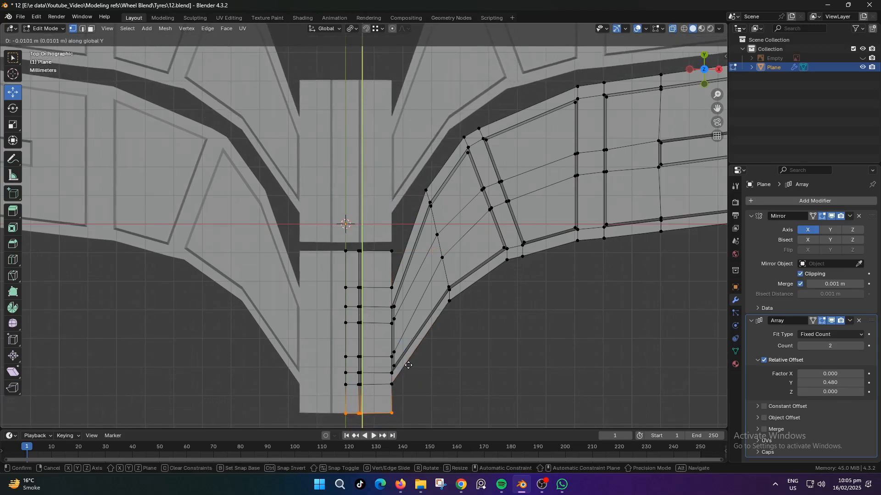
{"action": "left_click", "coordinate": [408, 360]}
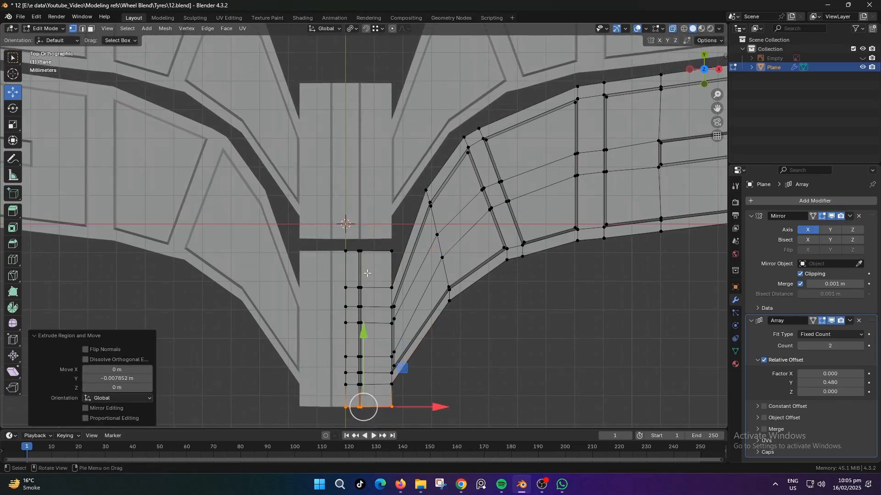
Move the upper-end vertices of the centre rib and strip 0.004214 m along Y to meet the arrayed copy
{"action": "left_click_drag", "start_coordinate": [397, 264], "coordinate": [341, 232]}
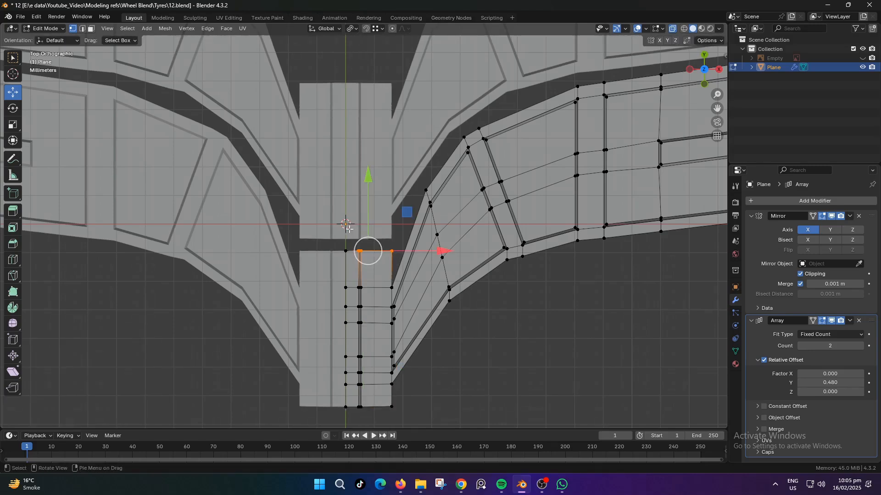
{"action": "key", "text": "g"}
{"action": "key", "text": "y"}
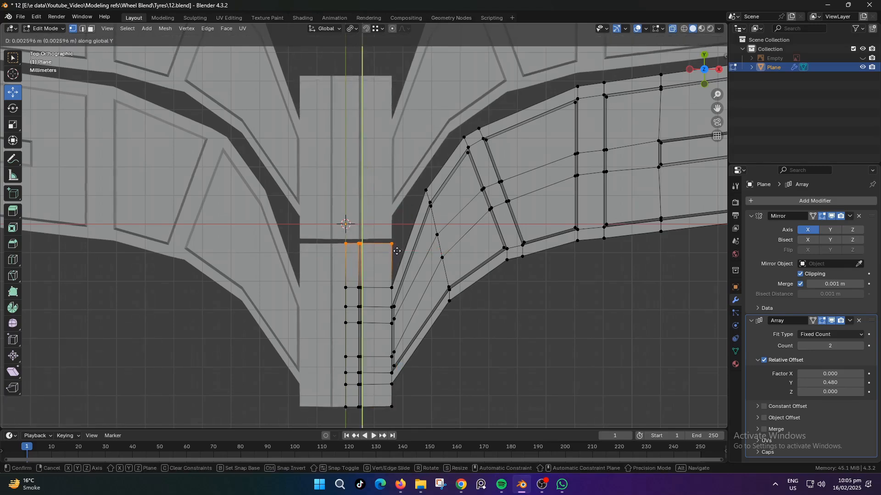
{"action": "left_click", "coordinate": [403, 205]}
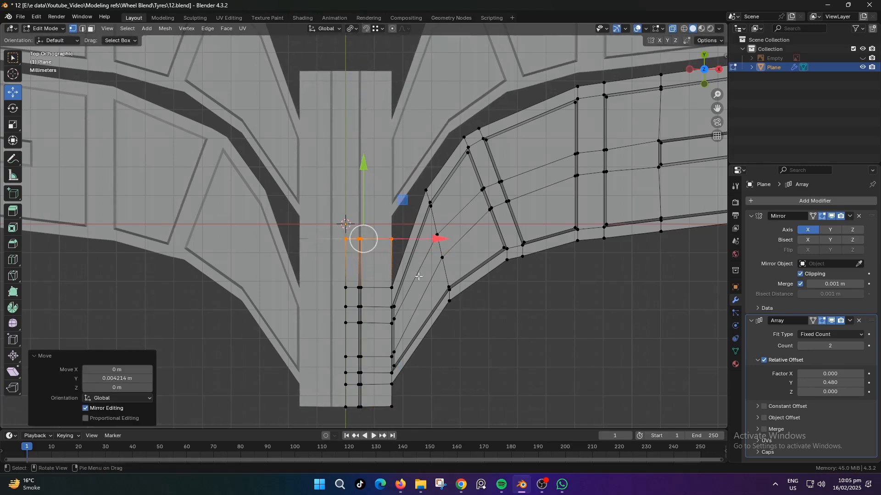
Enable Merge with First and Last Copies on the Array modifier and test the joint by moving the rib's end vertices along Y
{"action": "middle_click_drag", "start_coordinate": [416, 274], "coordinate": [340, 242]}
{"action": "scroll", "coordinate": [340, 242], "scroll_direction": "up", "scroll_amount": 2}
{"action": "key", "text": "alt+z"}
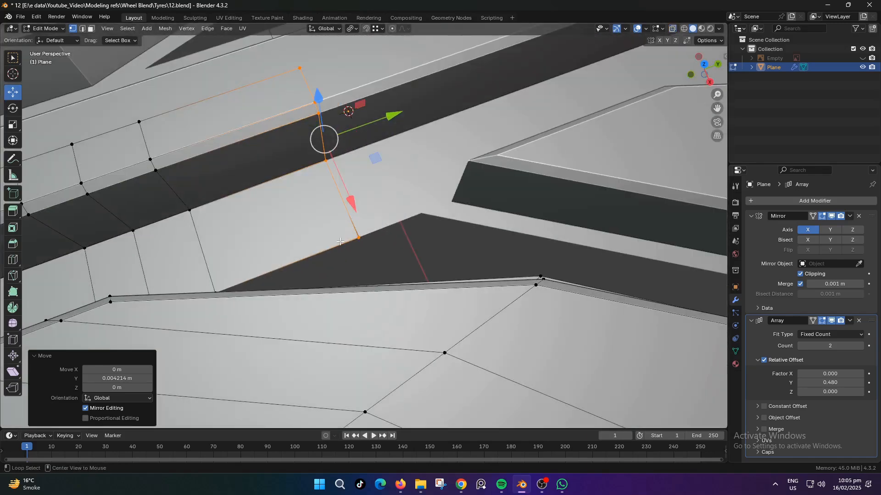
{"action": "left_click", "coordinate": [763, 431]}
{"action": "scroll", "coordinate": [813, 434], "scroll_direction": "down", "scroll_amount": 1}
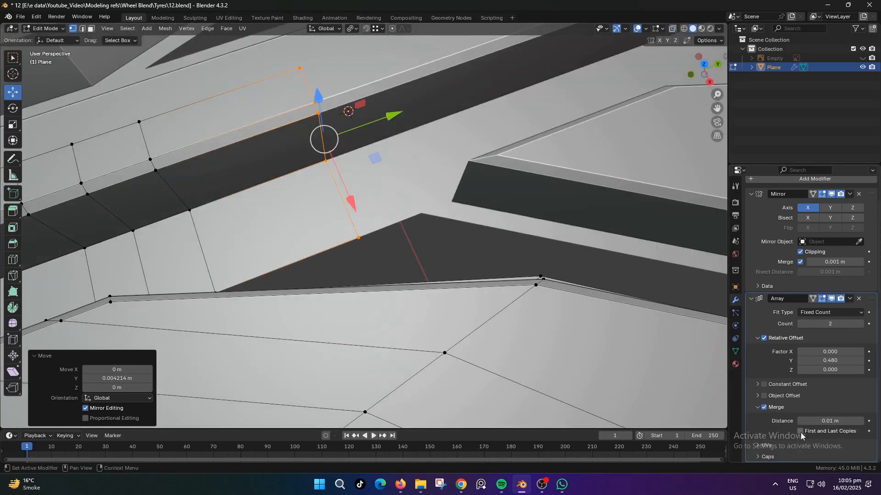
{"action": "scroll", "coordinate": [370, 272], "scroll_direction": "down", "scroll_amount": 5}
{"action": "mouse_move", "coordinate": [387, 178]}
{"action": "left_mouse_down"}
{"action": "mouse_move", "coordinate": [372, 184]}
{"action": "mouse_move", "coordinate": [396, 185]}
{"action": "left_mouse_up"}
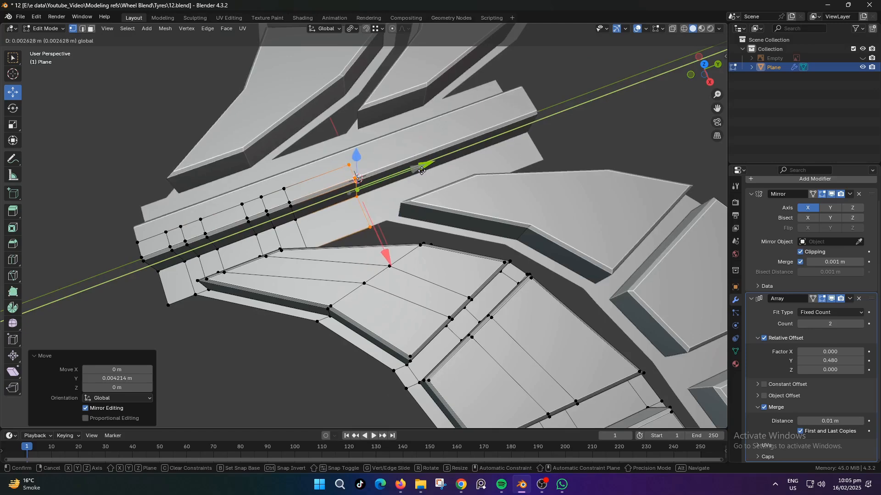
{"action": "right_click", "coordinate": [396, 186]}
Switch to Object Mode and turn on the wireframe overlay for the tread
{"action": "scroll", "coordinate": [396, 188], "scroll_direction": "up", "scroll_amount": 2}
{"action": "scroll", "coordinate": [397, 187], "scroll_direction": "up", "scroll_amount": 2}
{"action": "key", "text": "Tab"}
{"action": "scroll", "coordinate": [393, 195], "scroll_direction": "down", "scroll_amount": 3}
{"action": "key", "text": "q"}
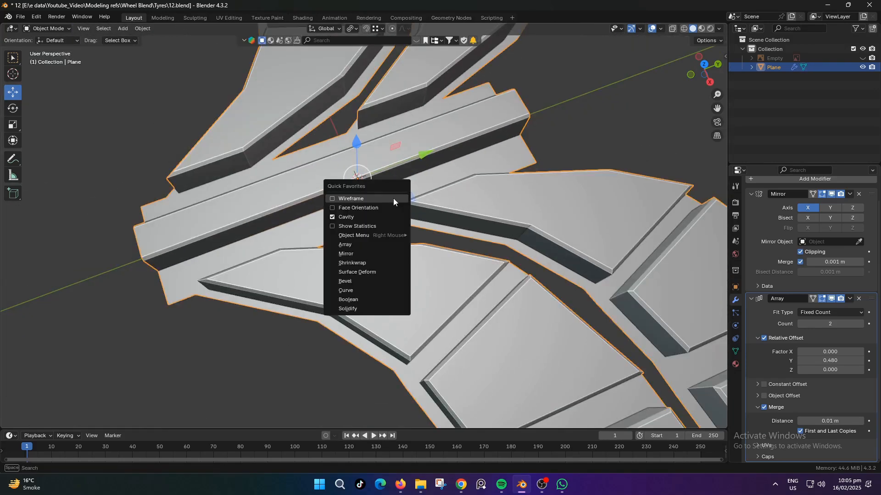
{"action": "left_click", "coordinate": [381, 200]}
{"action": "middle_click_drag", "start_coordinate": [382, 200], "coordinate": [417, 209], "text": "shift"}
{"action": "scroll", "coordinate": [406, 213], "scroll_direction": "up", "scroll_amount": 3}
In Edit Mode, move the outer vertex of the strip beside the centre rib along its edge towards the upper end
{"action": "key", "text": "Tab"}
{"action": "left_click", "coordinate": [406, 230]}
{"action": "scroll", "coordinate": [383, 222], "scroll_direction": "down", "scroll_amount": 5}
{"action": "left_click_drag", "start_coordinate": [445, 203], "coordinate": [432, 209]}
{"action": "key", "text": "2"}
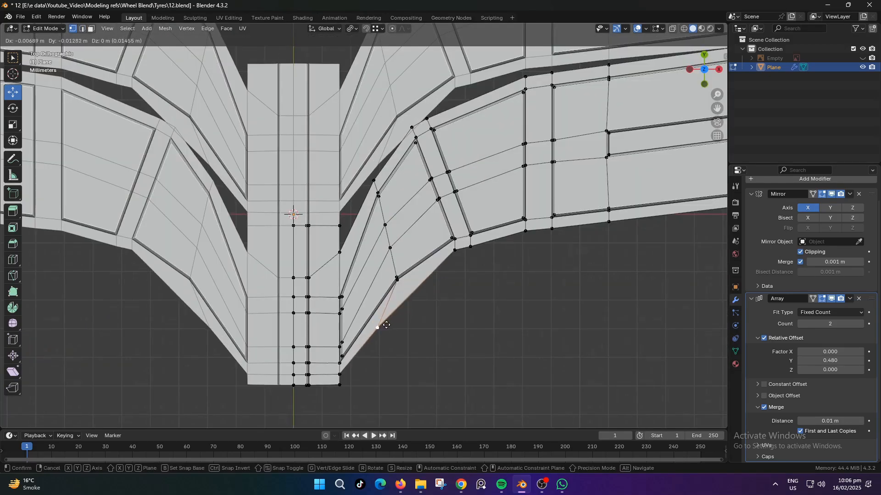
{"action": "left_click_drag", "start_coordinate": [386, 325], "coordinate": [381, 338]}
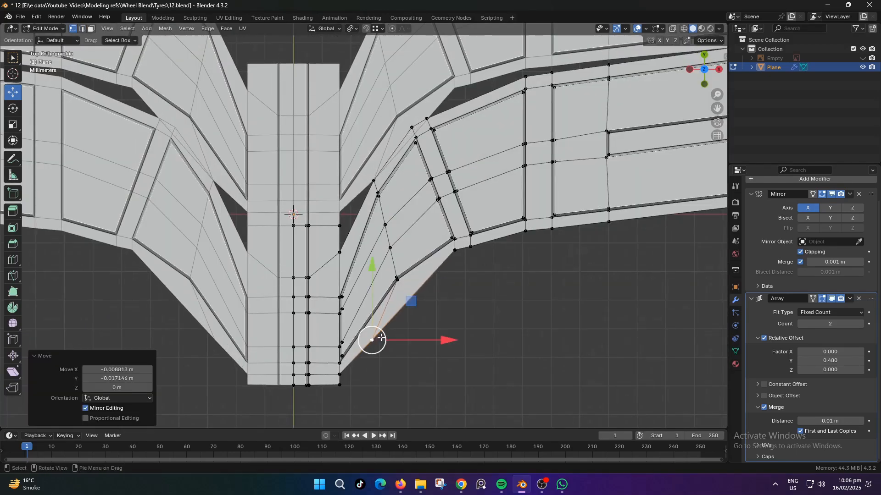
{"action": "key", "text": "ctrl+z"}
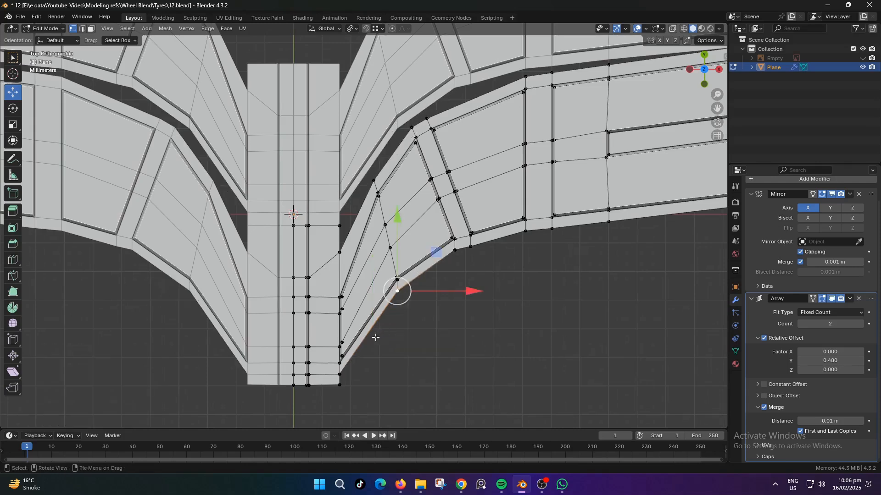
{"action": "key", "text": "ctrl+r"}
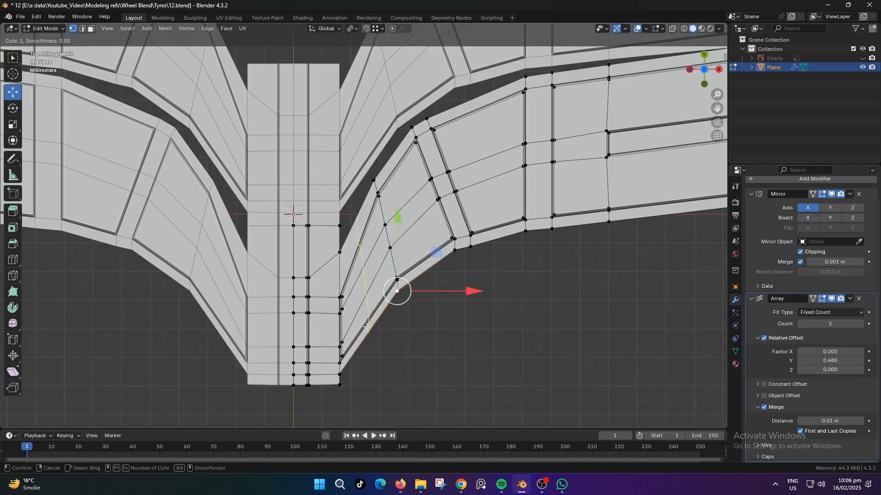
{"action": "left_click", "coordinate": [367, 327]}
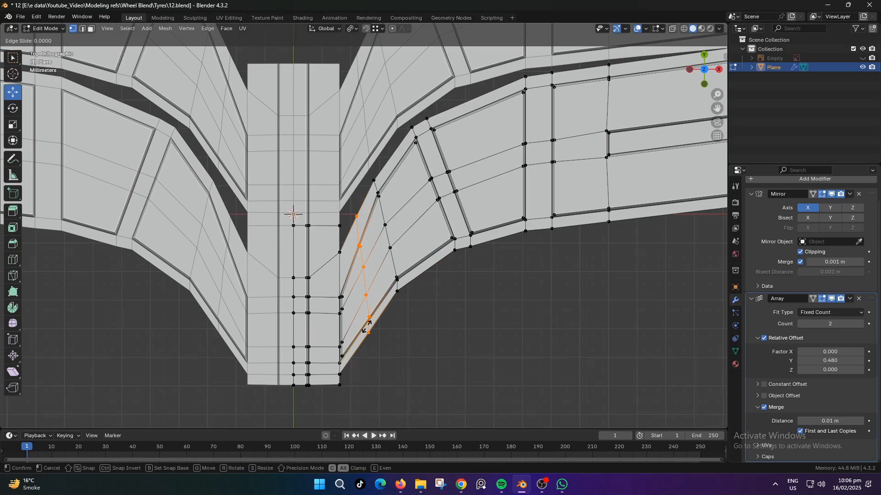
{"action": "right_click", "coordinate": [367, 327]}
{"action": "key", "text": "ctrl+z"}
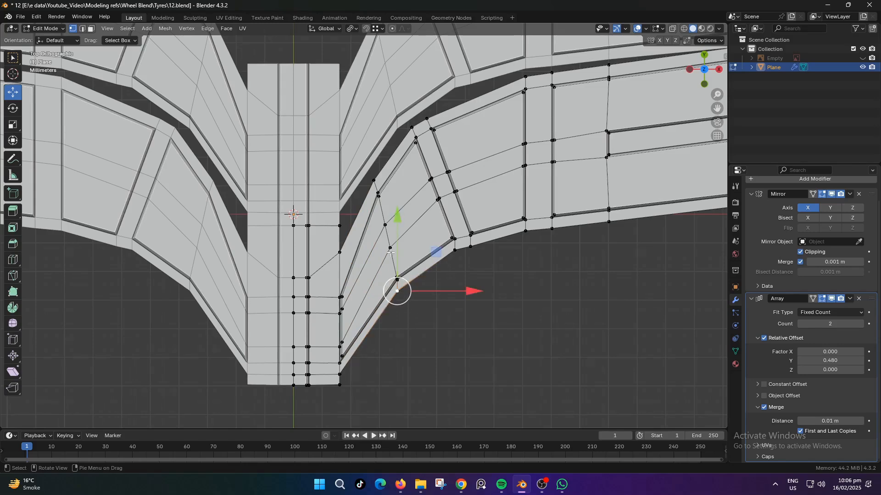
{"action": "left_click_drag", "start_coordinate": [397, 215], "coordinate": [407, 215]}
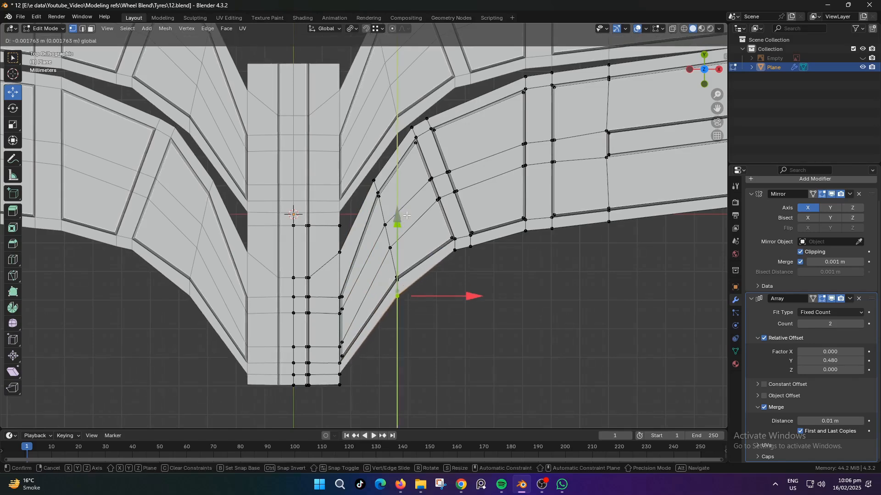
{"action": "right_click", "coordinate": [407, 215]}
Move the two lower outline vertices of the groove between the inner tread blocks -0.004968 m in X and -0.002884 m in Y
{"action": "middle_click_drag", "start_coordinate": [476, 248], "coordinate": [445, 285], "text": "shift"}
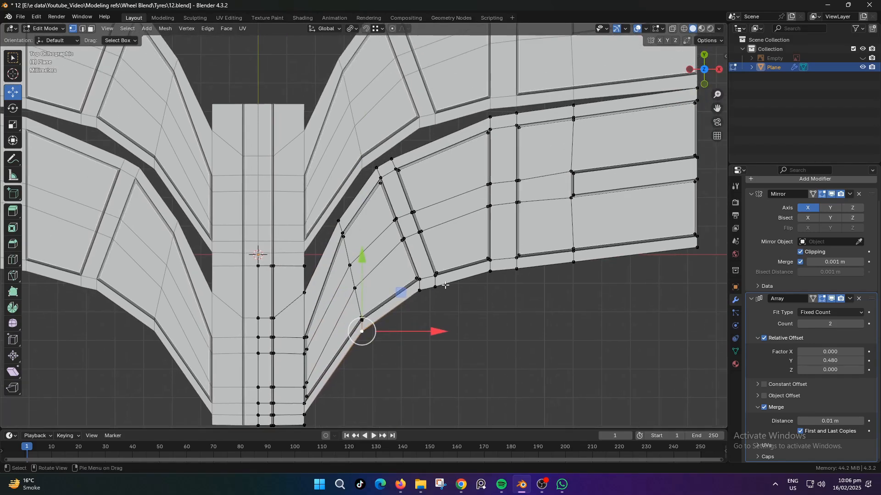
{"action": "left_click", "coordinate": [421, 300]}
{"action": "left_click", "coordinate": [433, 295], "text": "shift"}
{"action": "middle_click_drag", "start_coordinate": [462, 252], "coordinate": [438, 271], "text": "shift"}
{"action": "left_click_drag", "start_coordinate": [446, 308], "coordinate": [391, 319]}
{"action": "right_click", "coordinate": [454, 312]}
{"action": "right_click", "coordinate": [392, 320]}
{"action": "left_click_drag", "start_coordinate": [456, 310], "coordinate": [390, 320]}
{"action": "key", "text": "ctrl+z"}
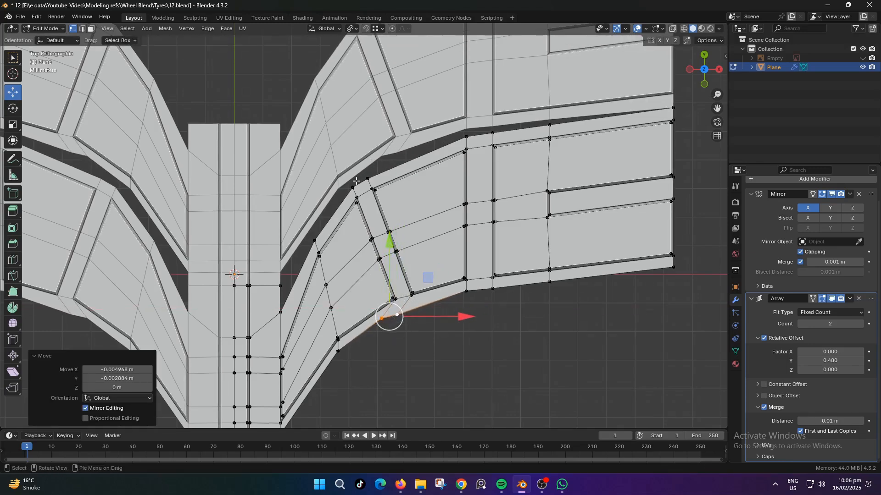
Move the groove's upper outline vertex pair 0.001923 m in X and 0.003365 m in Y, and its lower pair -0.008172 m in X and -0.004487 m in Y
{"action": "left_click", "coordinate": [355, 183]}
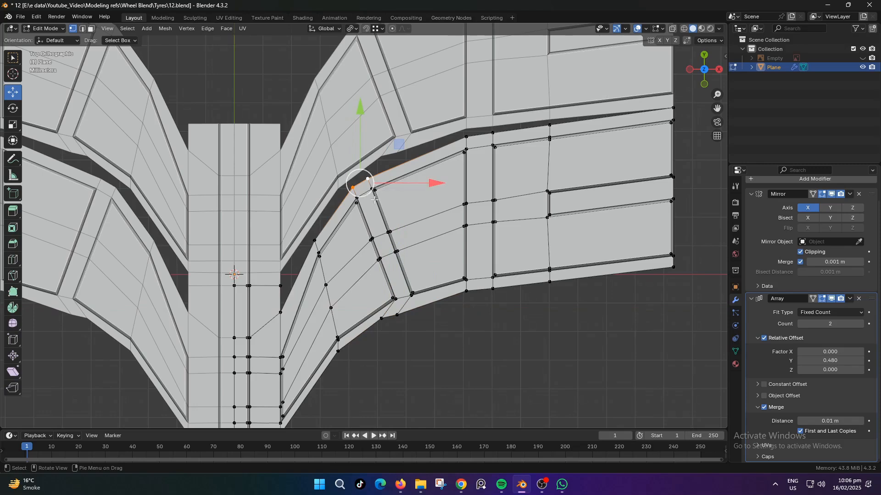
{"action": "mouse_move", "coordinate": [365, 181]}
{"action": "left_mouse_down"}
{"action": "mouse_move", "coordinate": [389, 187]}
{"action": "mouse_move", "coordinate": [378, 192]}
{"action": "left_mouse_up"}
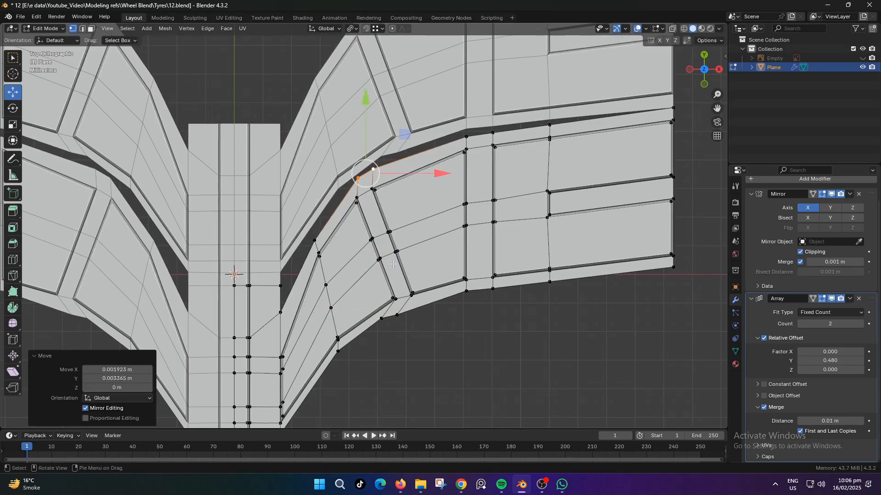
{"action": "left_click", "coordinate": [395, 323]}
{"action": "left_click_drag", "start_coordinate": [394, 323], "coordinate": [376, 337]}
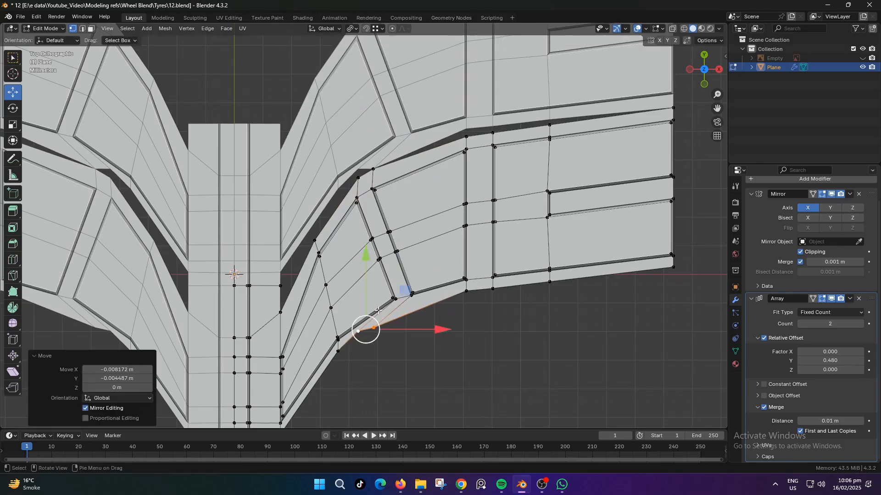
Nudge the groove's inner upper outline vertex -0.000144 m in X and 0.001202 m in Y, and fine-tune the lower outline pair to match
{"action": "left_click", "coordinate": [358, 178]}
{"action": "left_click_drag", "start_coordinate": [359, 177], "coordinate": [355, 146]}
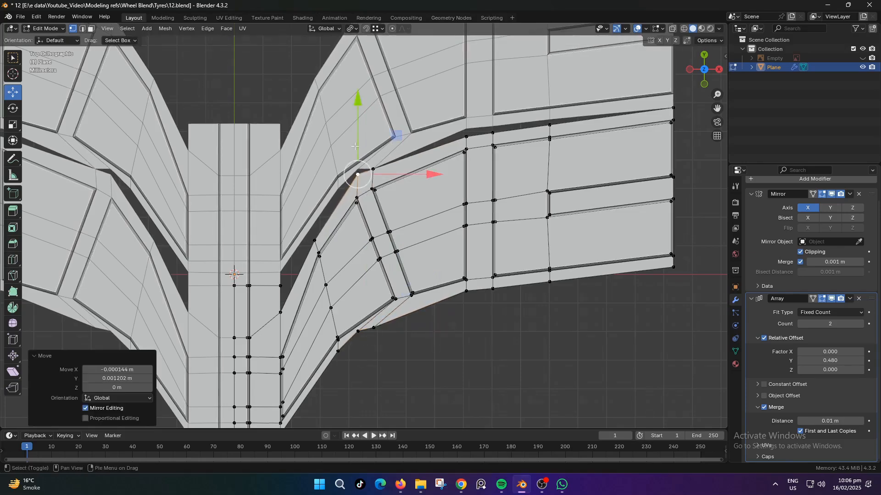
{"action": "left_click", "coordinate": [367, 344]}
{"action": "key", "text": "g"}
{"action": "left_click", "coordinate": [372, 361], "text": "shift"}
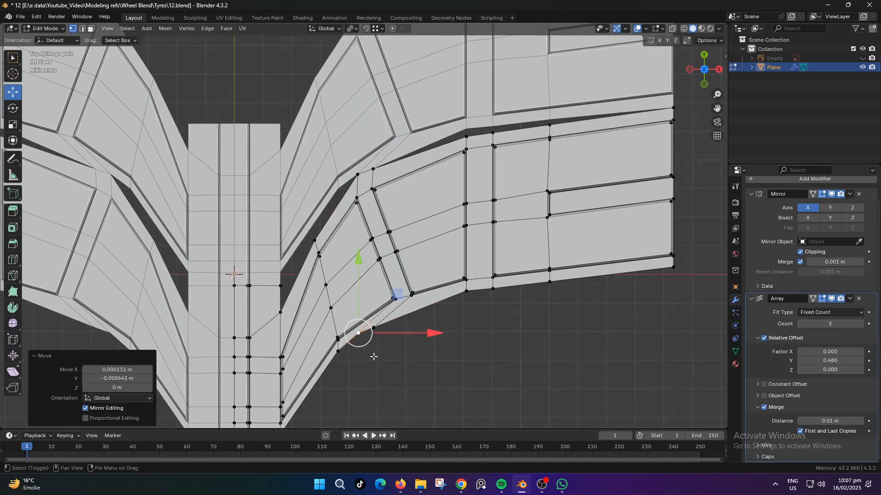
{"action": "left_click", "coordinate": [376, 334], "text": "shift"}
{"action": "left_click_drag", "start_coordinate": [376, 334], "coordinate": [402, 348]}
Move the inner block's upper outline corner outwards to the arrayed copy, and its lower corner -0.004006 m in X and -0.008012 m in Y
{"action": "left_click", "coordinate": [315, 240]}
{"action": "left_click_drag", "start_coordinate": [314, 239], "coordinate": [325, 213]}
{"action": "left_click", "coordinate": [338, 351]}
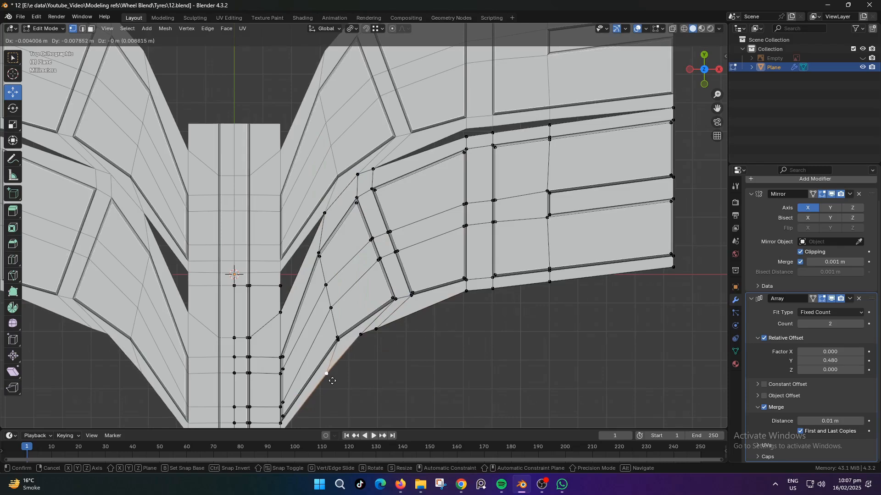
{"action": "left_click_drag", "start_coordinate": [338, 351], "coordinate": [327, 373]}
{"action": "middle_click_drag", "start_coordinate": [345, 392], "coordinate": [367, 322], "text": "shift"}
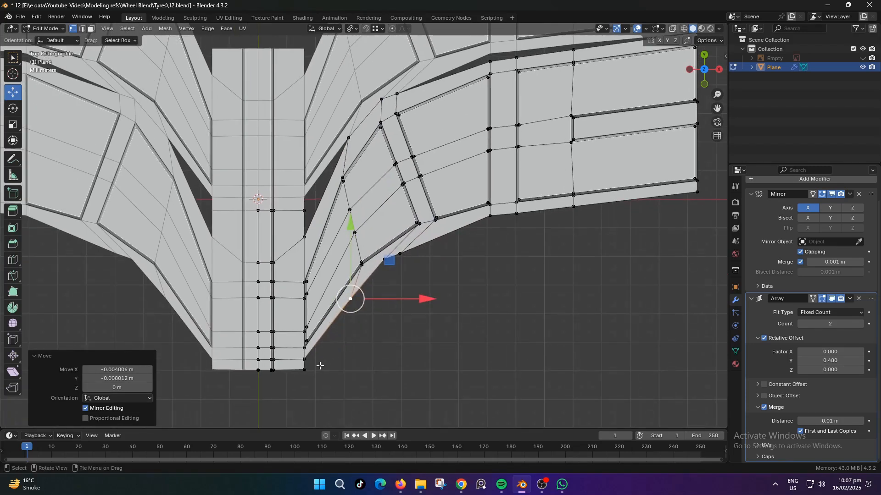
Slide the extra vertex at the inner block's lower outline corner onto the corner vertex with a Vertex Slide factor of 1.000
{"action": "left_click", "coordinate": [307, 358]}
{"action": "key", "text": "g"}
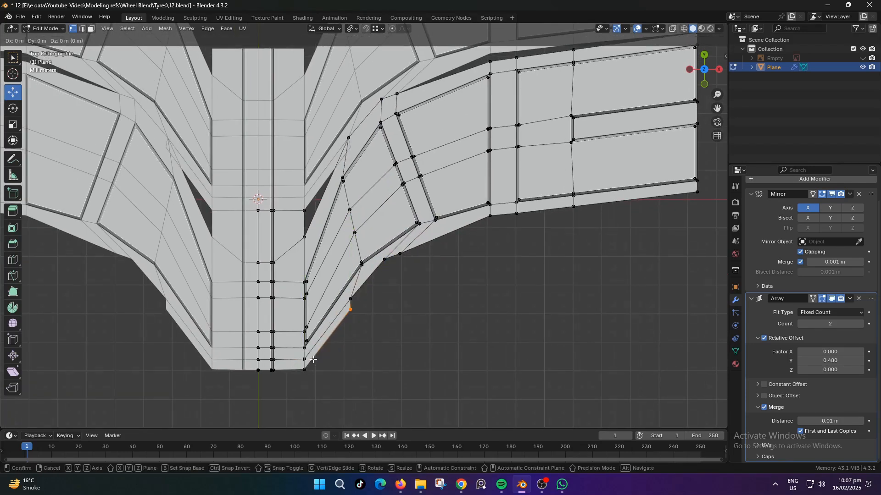
{"action": "right_click", "coordinate": [313, 360]}
{"action": "key", "text": "g"}
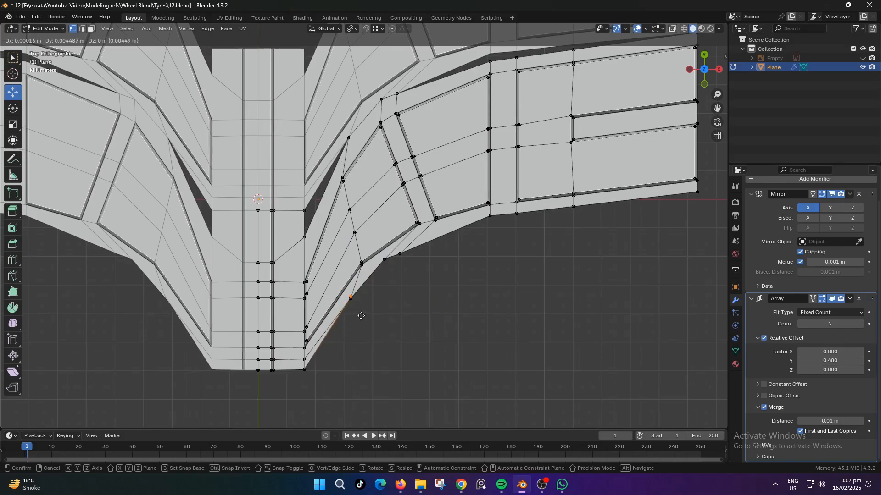
{"action": "right_click", "coordinate": [371, 345]}
{"action": "key", "text": "g"}
{"action": "key", "text": "g"}
{"action": "left_click", "coordinate": [369, 298]}
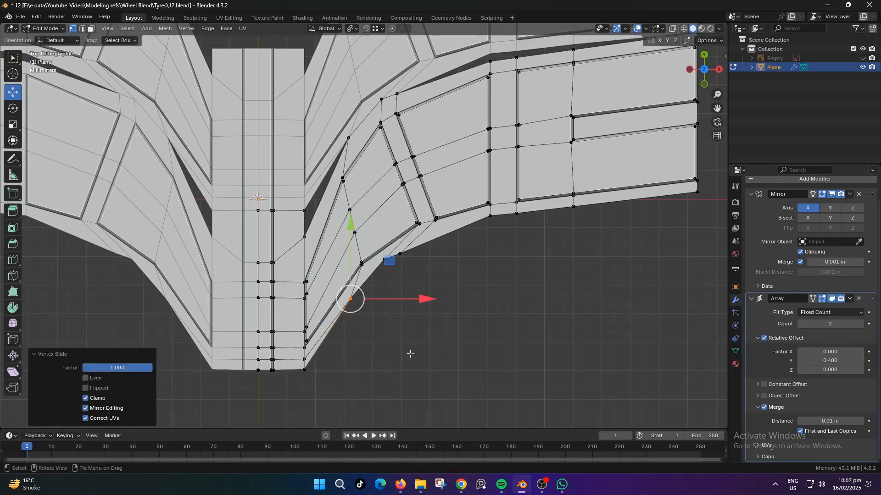
{"action": "middle_click_drag", "start_coordinate": [347, 373], "coordinate": [395, 347]}
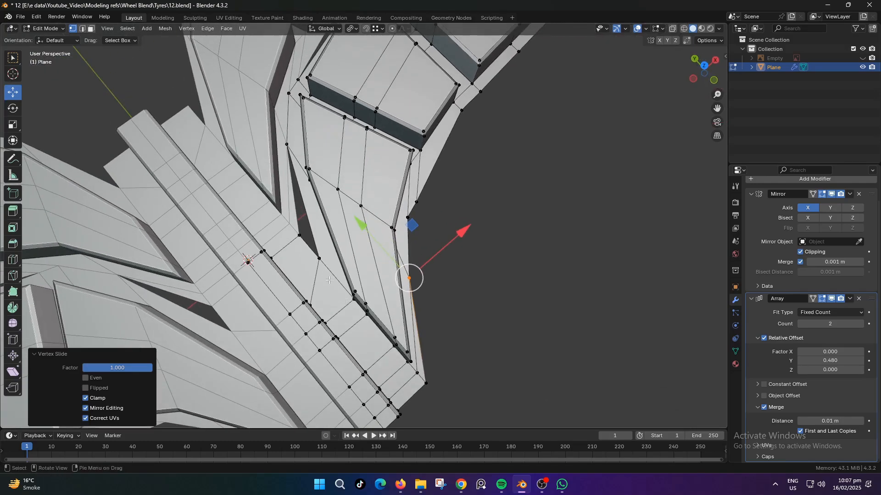
Fill the gap between the centre strip and the inner block, and slide the new face's vertex onto the block's upper outline corner
{"action": "left_click", "coordinate": [320, 260]}
{"action": "key", "text": "f"}
{"action": "right_click", "coordinate": [322, 201]}
{"action": "key", "text": "g"}
{"action": "key", "text": "g"}
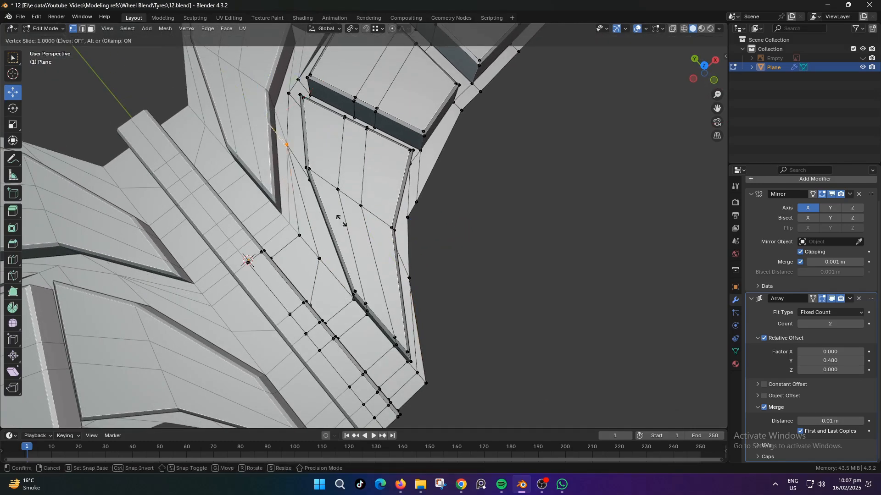
{"action": "left_click", "coordinate": [363, 240]}
Select the whole mesh and merge its overlapping vertices by distance
{"action": "middle_click_drag", "start_coordinate": [461, 309], "coordinate": [416, 316]}
{"action": "left_click", "coordinate": [438, 359]}
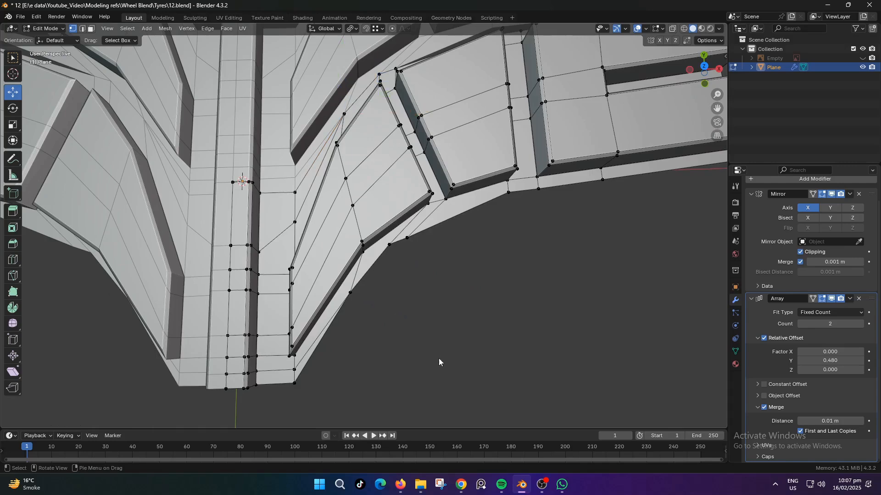
{"action": "key", "text": "a"}
{"action": "key", "text": "m"}
{"action": "left_click", "coordinate": [331, 341]}
{"action": "left_click", "coordinate": [407, 329]}
Select the edge loop crossing the centre rib and strip below the joint and edge-slide it to the upper end with factor 1.000
{"action": "middle_click_drag", "start_coordinate": [348, 291], "coordinate": [397, 287]}
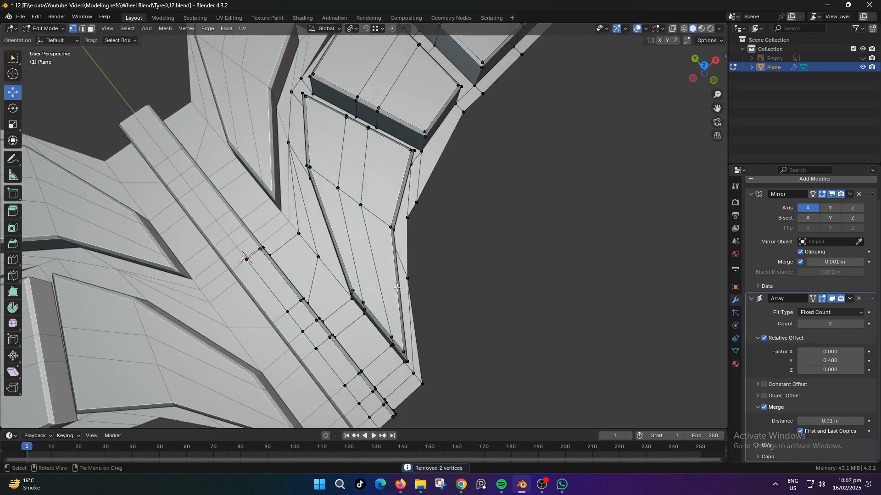
{"action": "middle_click_drag", "start_coordinate": [320, 294], "coordinate": [472, 217]}
{"action": "left_click", "coordinate": [357, 301], "text": "ctrl"}
{"action": "left_click", "coordinate": [432, 332], "text": "alt"}
{"action": "key", "text": "1"}
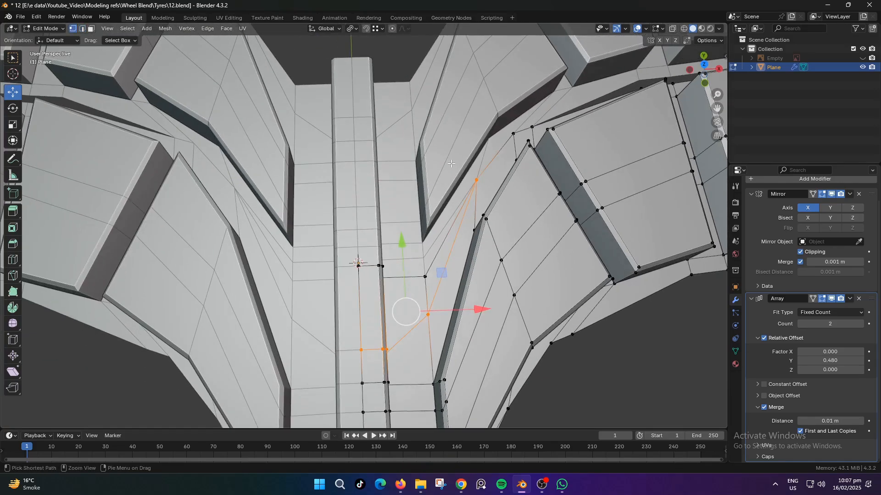
{"action": "key", "text": "g"}
{"action": "key", "text": "g"}
{"action": "left_click", "coordinate": [463, 184]}
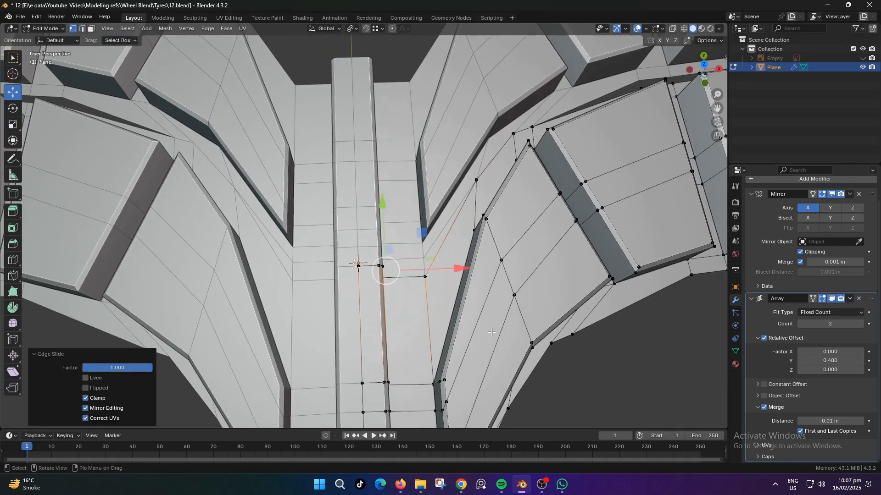
Merge the entire mesh by distance again to weld the slid loop onto the end vertices, and clear the selection
{"action": "key", "text": "a"}
{"action": "left_click", "coordinate": [487, 262]}
{"action": "key", "text": "m"}
{"action": "left_click", "coordinate": [368, 322]}
{"action": "scroll", "coordinate": [486, 314], "scroll_direction": "down", "scroll_amount": 4}
{"action": "left_click", "coordinate": [425, 368]}
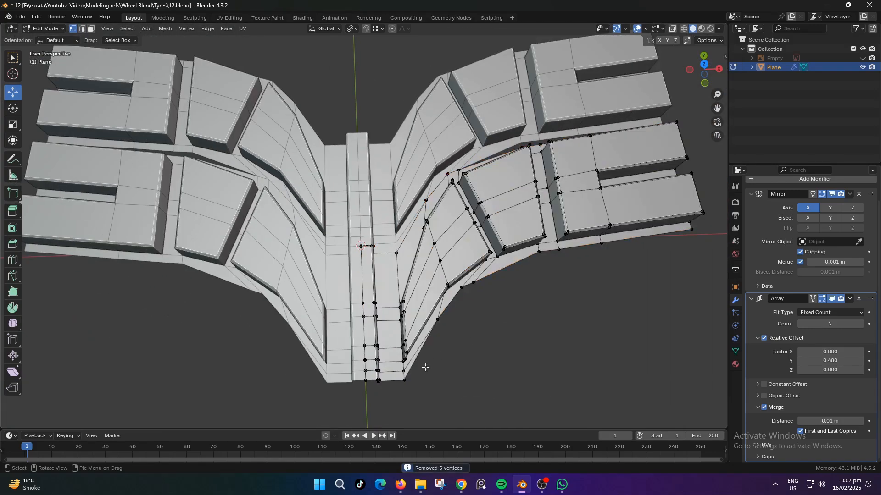
Select the cross loop just above the lower end of the centre rib and strip and edge-slide it onto the end with factor 1.000
{"action": "scroll", "coordinate": [425, 367], "scroll_direction": "up", "scroll_amount": 5}
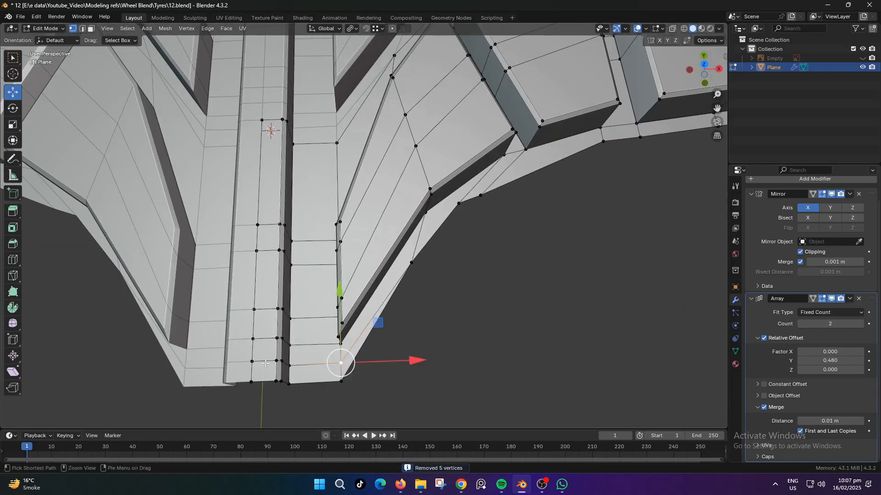
{"action": "left_click", "coordinate": [255, 363], "text": "ctrl"}
{"action": "key", "text": "g"}
{"action": "key", "text": "g"}
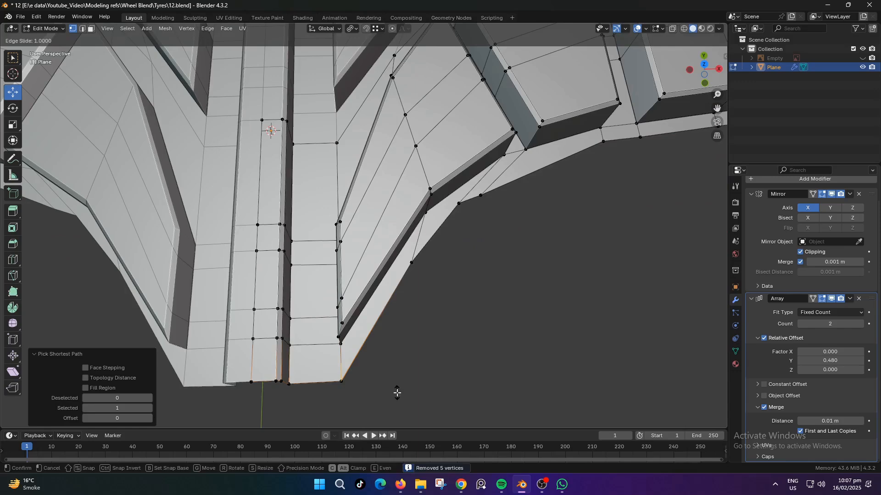
{"action": "left_click", "coordinate": [397, 393]}
Merge the entire mesh by distance to weld the slid loop onto the lower end vertices, and clear the selection
{"action": "key", "text": "a"}
{"action": "left_click", "coordinate": [426, 326]}
{"action": "key", "text": "m"}
{"action": "key", "text": "b"}
{"action": "scroll", "coordinate": [399, 344], "scroll_direction": "down", "scroll_amount": 4}
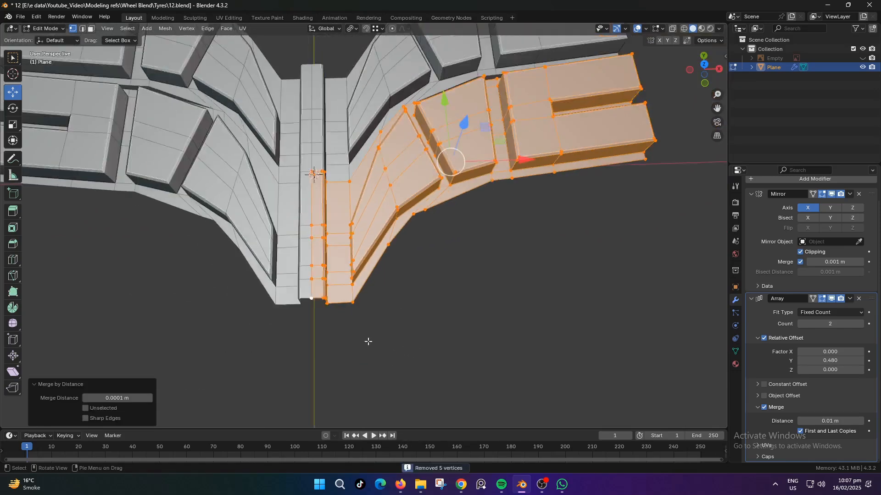
{"action": "middle_click_drag", "start_coordinate": [367, 340], "coordinate": [364, 362]}
{"action": "left_click", "coordinate": [421, 271]}
In top view, move the two lower outline vertices at the groove between the middle and outer blocks about 0.0018 m down along Y
{"action": "middle_click_drag", "start_coordinate": [421, 271], "coordinate": [417, 294], "text": "shift"}
{"action": "key", "text": "KP_7"}
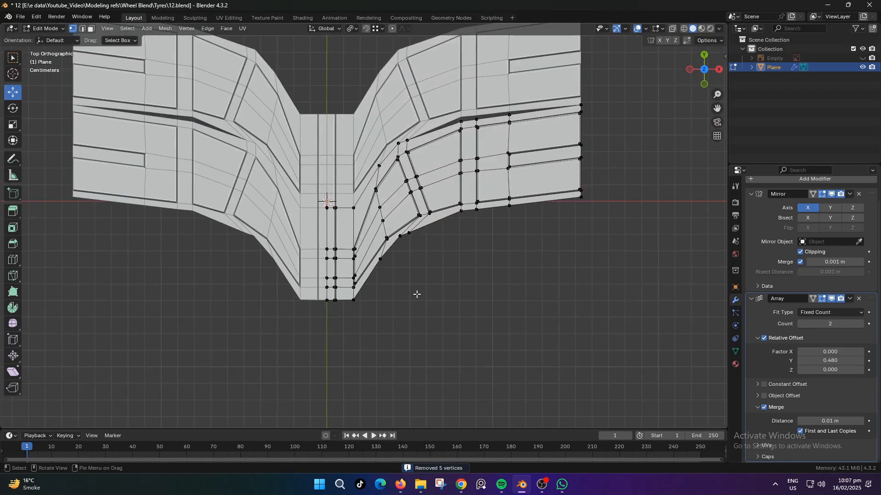
{"action": "middle_click_drag", "start_coordinate": [386, 259], "coordinate": [333, 304], "text": "shift"}
{"action": "scroll", "coordinate": [339, 303], "scroll_direction": "up", "scroll_amount": 3}
{"action": "middle_click_drag", "start_coordinate": [453, 289], "coordinate": [389, 327], "text": "shift"}
{"action": "left_click", "coordinate": [388, 317]}
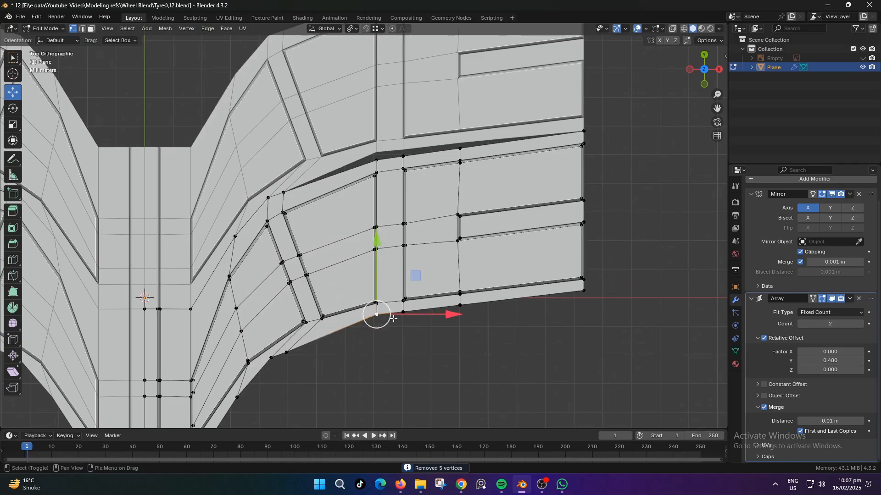
{"action": "key", "text": "g"}
{"action": "key", "text": "y"}
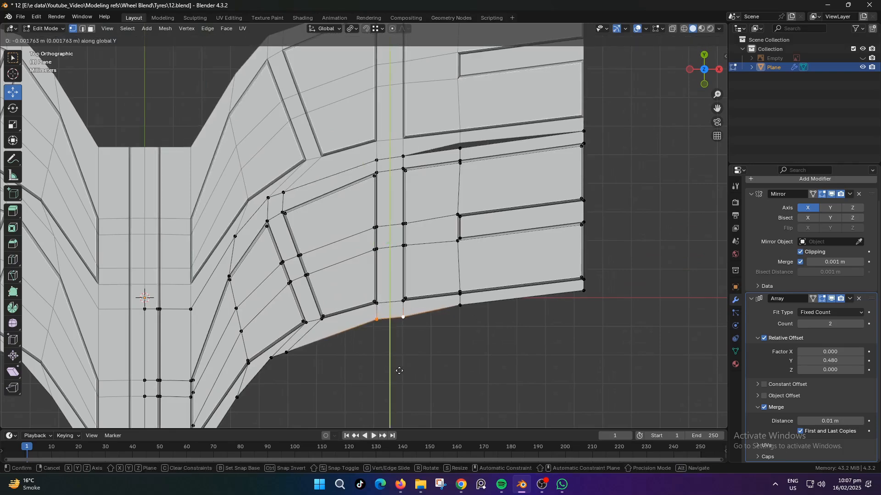
{"action": "left_click", "coordinate": [400, 363]}
Move the outline vertex below the outer block's slot end -0.00117 m along Y and lower the outer corner vertex to close the seam
{"action": "left_click", "coordinate": [460, 305]}
{"action": "key", "text": "g"}
{"action": "key", "text": "y"}
{"action": "left_click", "coordinate": [461, 337]}
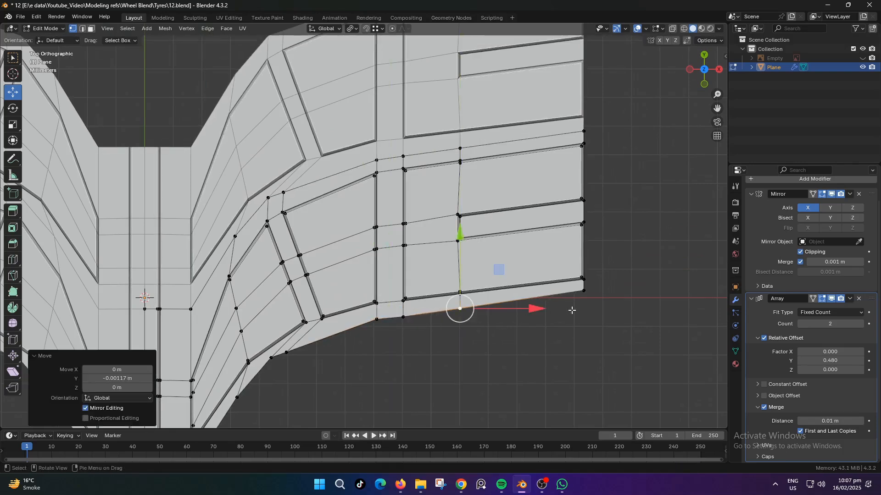
{"action": "left_click", "coordinate": [584, 295]}
{"action": "key", "text": "g"}
{"action": "key", "text": "y"}
{"action": "left_click", "coordinate": [579, 322]}
{"action": "scroll", "coordinate": [550, 317], "scroll_direction": "down", "scroll_amount": 5}
{"action": "key", "text": "Tab"}
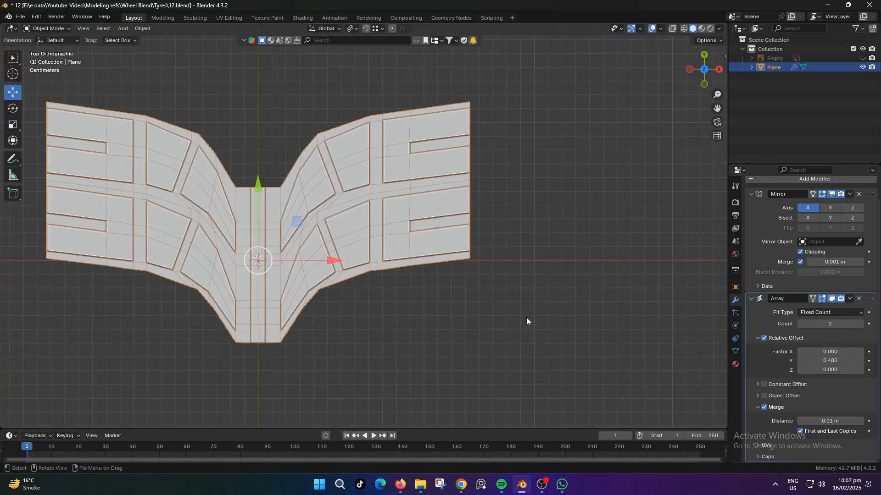
{"action": "key", "text": "Tab"}
Select the upper and lower outline vertex pairs at the groove between the inner and middle blocks and move them 0.005384 m along X
{"action": "scroll", "coordinate": [344, 350], "scroll_direction": "up", "scroll_amount": 5}
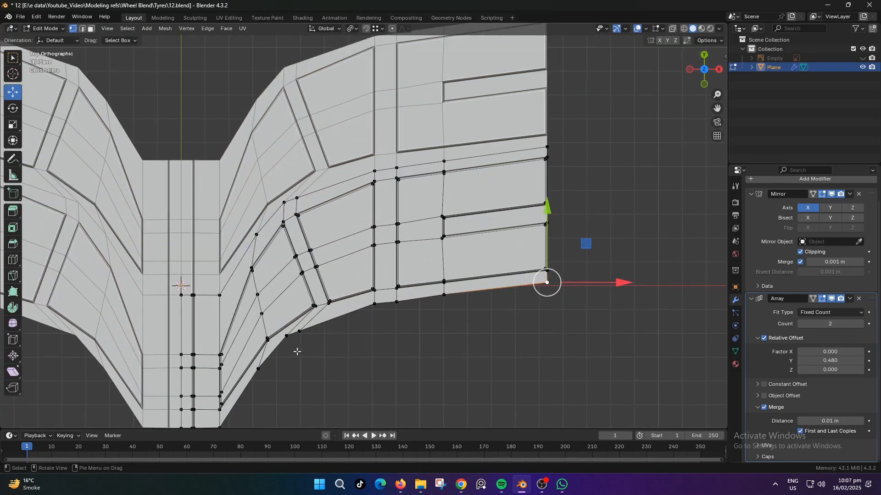
{"action": "left_click", "coordinate": [299, 337]}
{"action": "left_click", "coordinate": [290, 338], "text": "shift"}
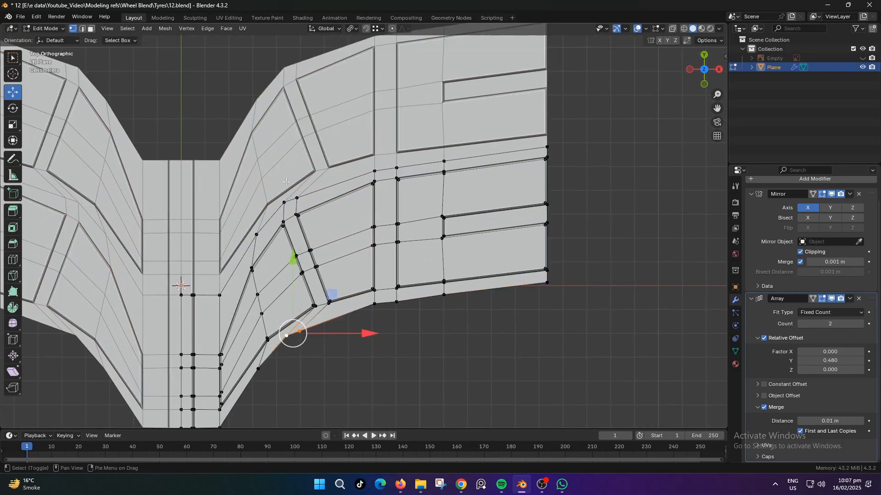
{"action": "left_click", "coordinate": [284, 202], "text": "shift"}
{"action": "left_click_drag", "start_coordinate": [359, 269], "coordinate": [371, 272]}
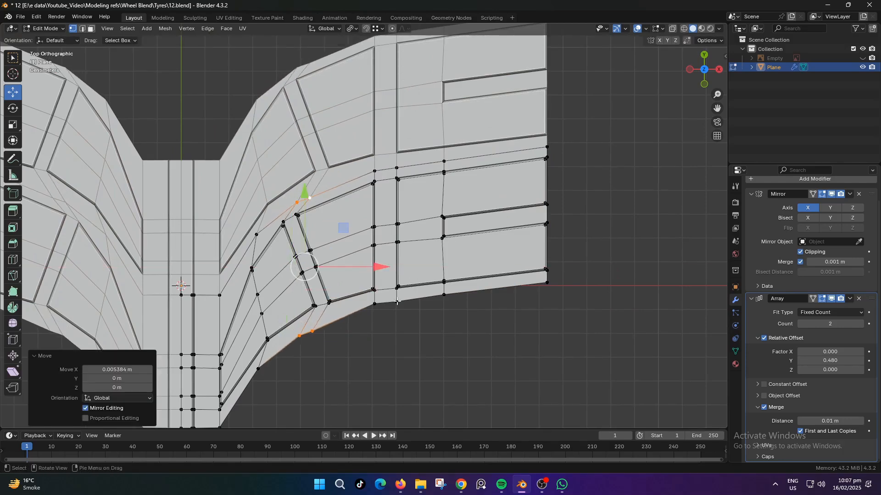
Shift the four selected outline vertices 0.002981 m along Y, 0.007499 m along X and 0.002769 m along Y, then slightly back along X
{"action": "key", "text": "g"}
{"action": "key", "text": "y"}
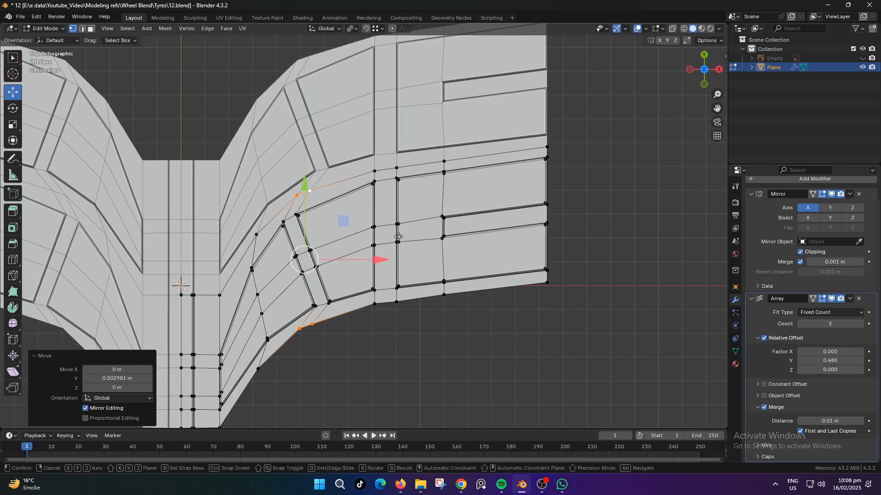
{"action": "key", "text": "x"}
{"action": "left_click", "coordinate": [432, 239]}
{"action": "key", "text": "g"}
{"action": "key", "text": "y"}
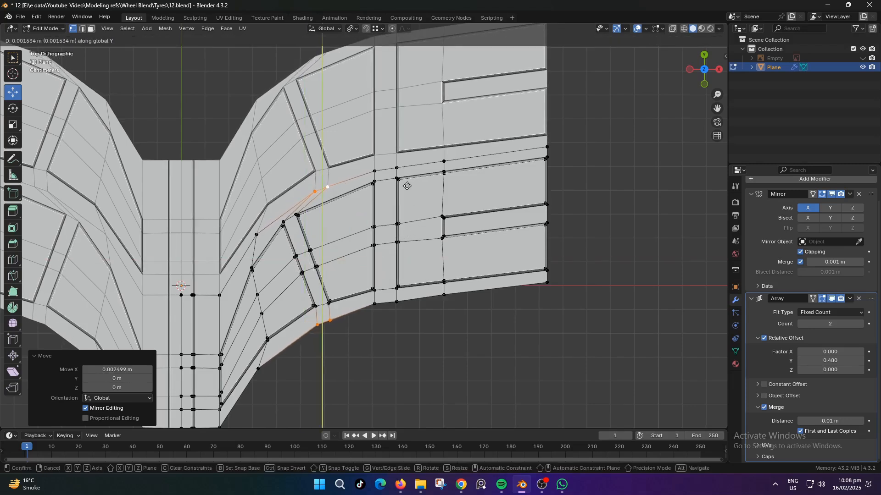
{"action": "key", "text": "x"}
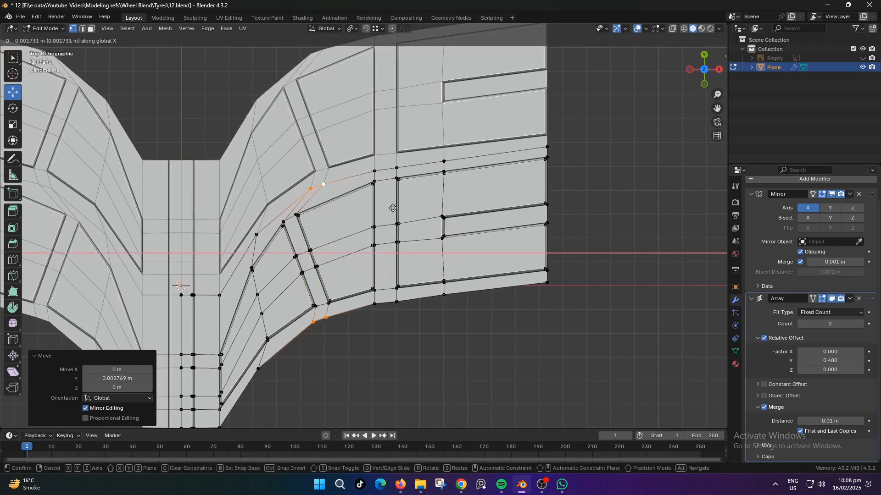
{"action": "left_click", "coordinate": [384, 227]}
Fine-tune the four outline vertices by moving them -0.003365 m along Y, -0.0025 m along X and about -0.0012 m along Y
{"action": "key", "text": "g"}
{"action": "key", "text": "y"}
{"action": "left_click", "coordinate": [366, 304]}
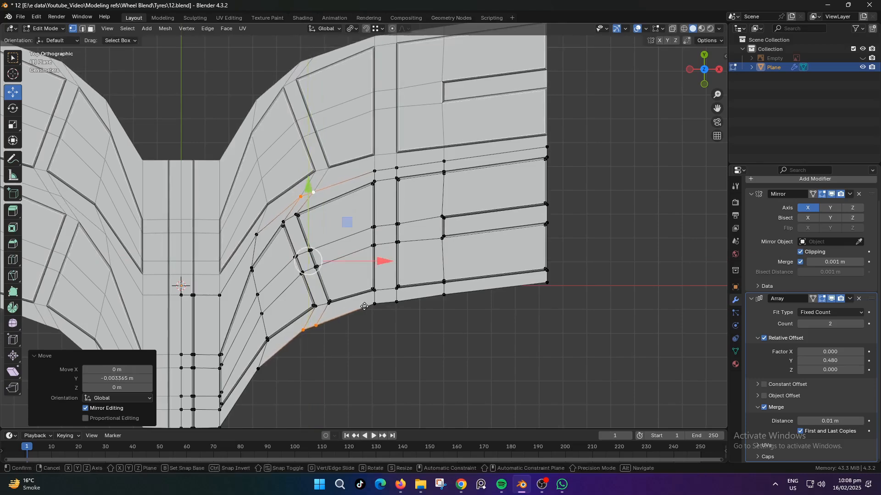
{"action": "key", "text": "g"}
{"action": "key", "text": "x"}
{"action": "left_click", "coordinate": [359, 309]}
{"action": "key", "text": "g"}
{"action": "key", "text": "y"}
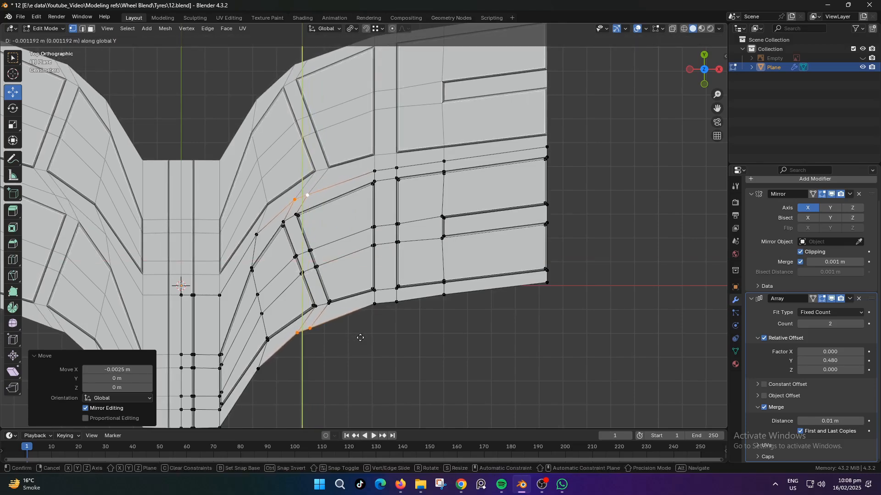
{"action": "left_click", "coordinate": [360, 338]}
{"action": "left_click", "coordinate": [278, 375]}
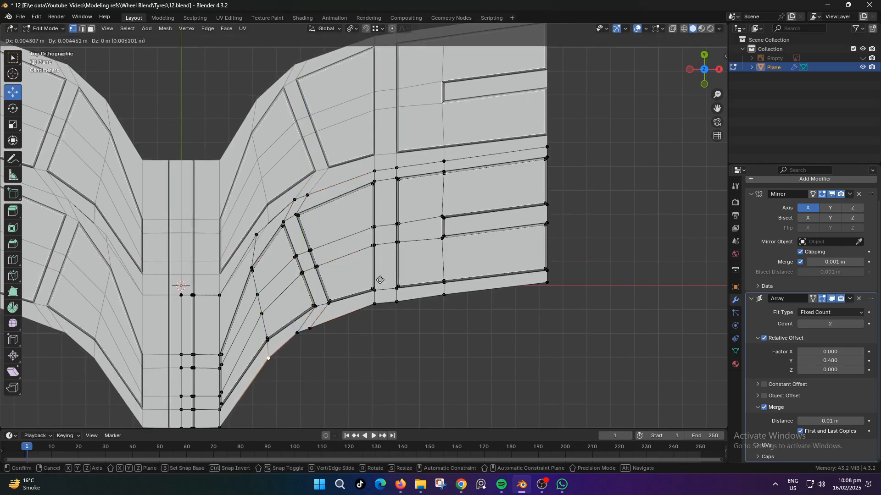
{"action": "scroll", "coordinate": [313, 324], "scroll_direction": "down", "scroll_amount": 1}
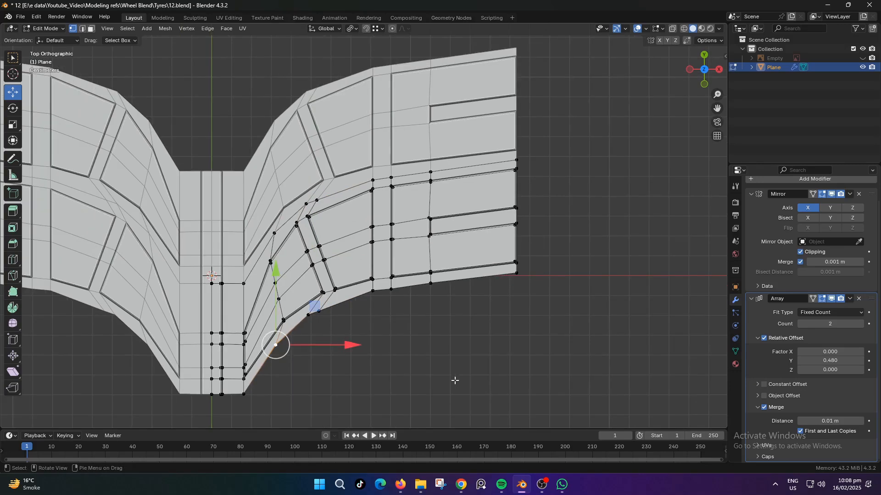
{"action": "middle_click_drag", "start_coordinate": [359, 388], "coordinate": [407, 324], "text": "shift"}
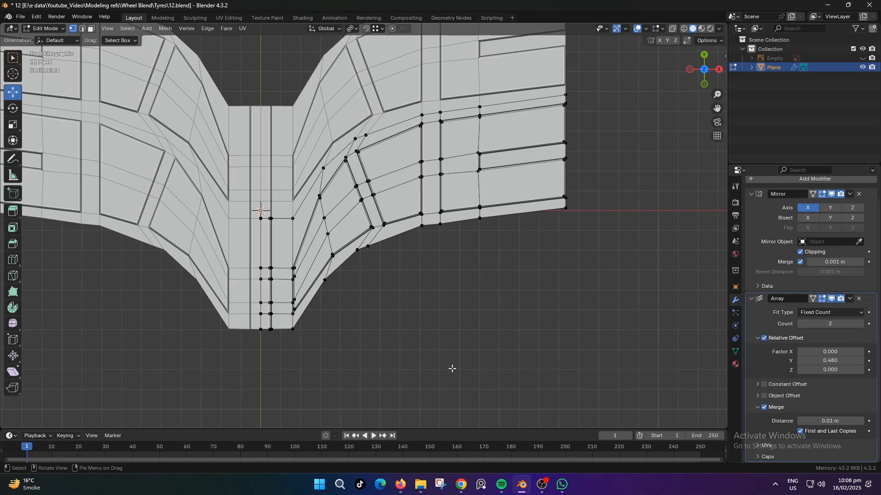
Merge the whole mesh by distance, clear the selection and check the joined tread in Object Mode
{"action": "key", "text": "a"}
{"action": "key", "text": "m"}
{"action": "left_click", "coordinate": [398, 355]}
{"action": "left_click", "coordinate": [439, 335]}
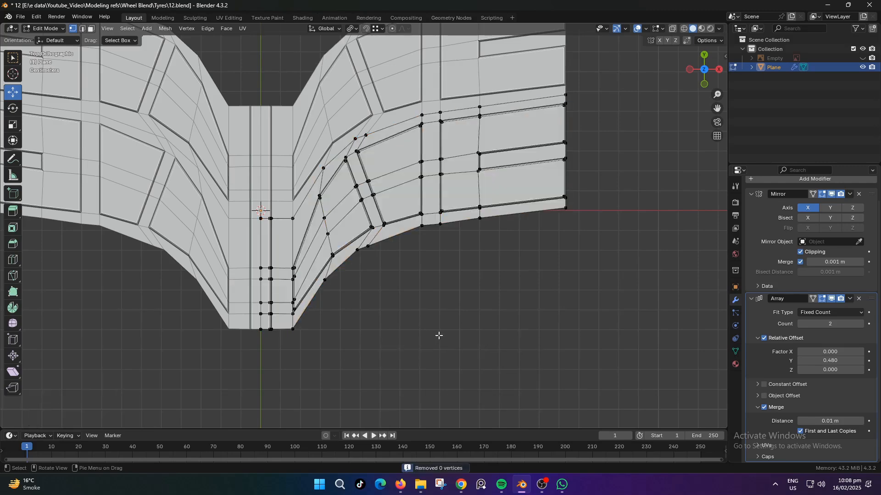
{"action": "scroll", "coordinate": [441, 324], "scroll_direction": "down", "scroll_amount": 3}
{"action": "key", "text": "Tab"}
{"action": "middle_click_drag", "start_coordinate": [440, 324], "coordinate": [478, 312]}
{"action": "key", "text": "Tab"}
Select the bevel faces at the outer ends of the outer block's two prongs, lower them along Z and pull them inward along X
{"action": "scroll", "coordinate": [422, 293], "scroll_direction": "up", "scroll_amount": 2}
{"action": "key", "text": "3"}
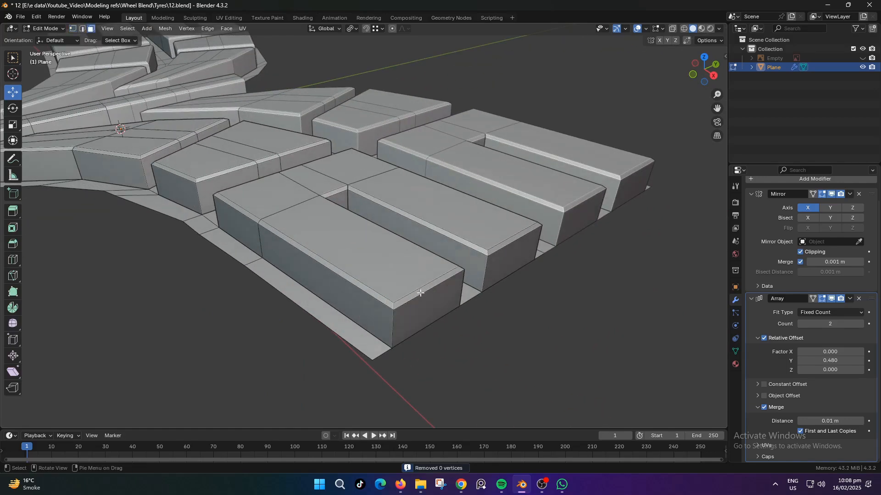
{"action": "left_click", "coordinate": [513, 241], "text": "shift"}
{"action": "key", "text": "g"}
{"action": "key", "text": "z"}
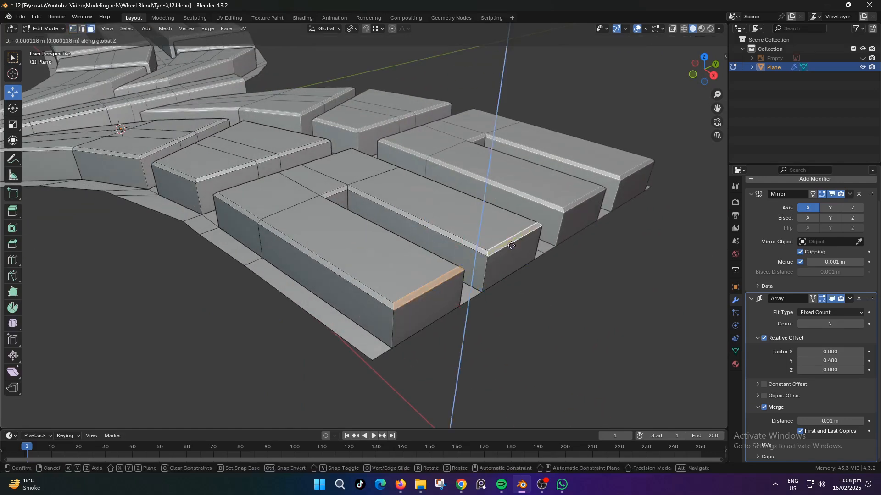
{"action": "left_click", "coordinate": [504, 265]}
{"action": "left_click_drag", "start_coordinate": [524, 320], "coordinate": [482, 304]}
{"action": "left_click", "coordinate": [509, 325]}
Extrude the tread's outer border edges outward along X and lower them along Z
{"action": "key", "text": "2"}
{"action": "middle_click_drag", "start_coordinate": [430, 326], "coordinate": [502, 310]}
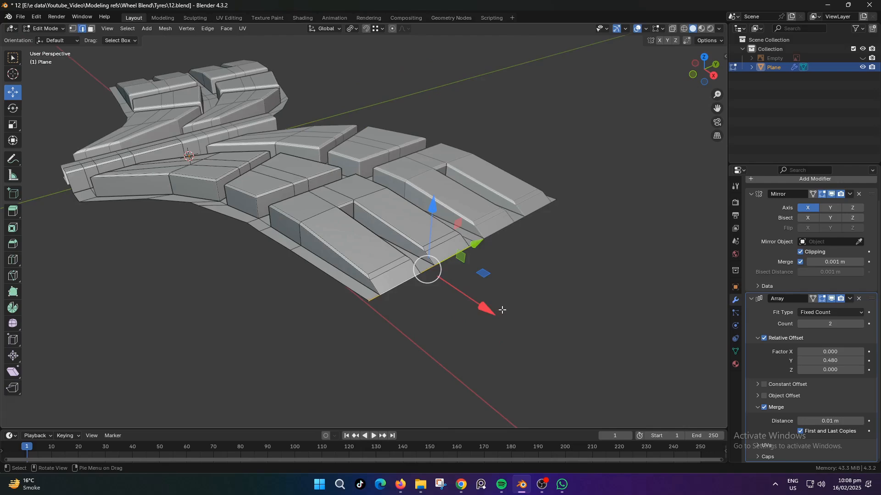
{"action": "left_click_drag", "start_coordinate": [484, 309], "coordinate": [498, 315]}
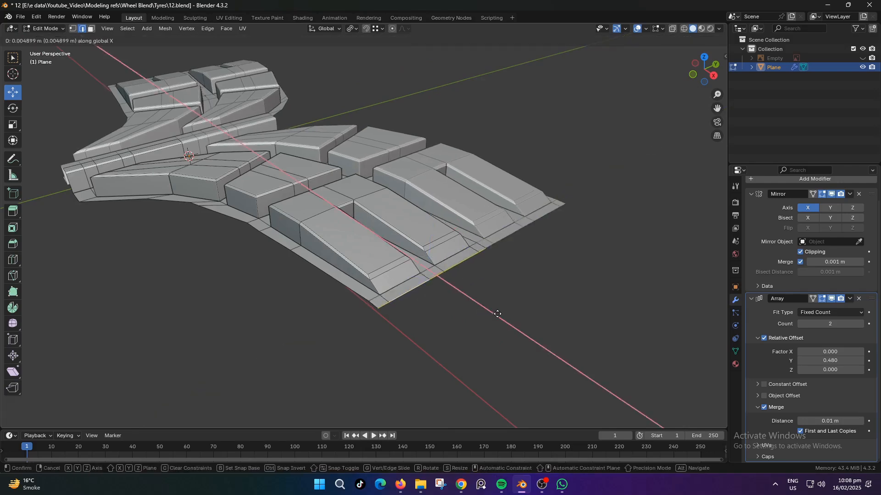
{"action": "left_click", "coordinate": [499, 324]}
{"action": "key", "text": "g"}
{"action": "key", "text": "z"}
{"action": "middle_click_drag", "start_coordinate": [480, 330], "coordinate": [488, 309]}
{"action": "left_click", "coordinate": [525, 314]}
Check the sloped shoulder in Object Mode and raise the selected border edges 0.002734 m along Z
{"action": "key", "text": "Tab"}
{"action": "scroll", "coordinate": [489, 309], "scroll_direction": "up", "scroll_amount": 4}
{"action": "scroll", "coordinate": [488, 309], "scroll_direction": "down", "scroll_amount": 4}
{"action": "key", "text": "Tab"}
{"action": "key", "text": "g"}
{"action": "key", "text": "z"}
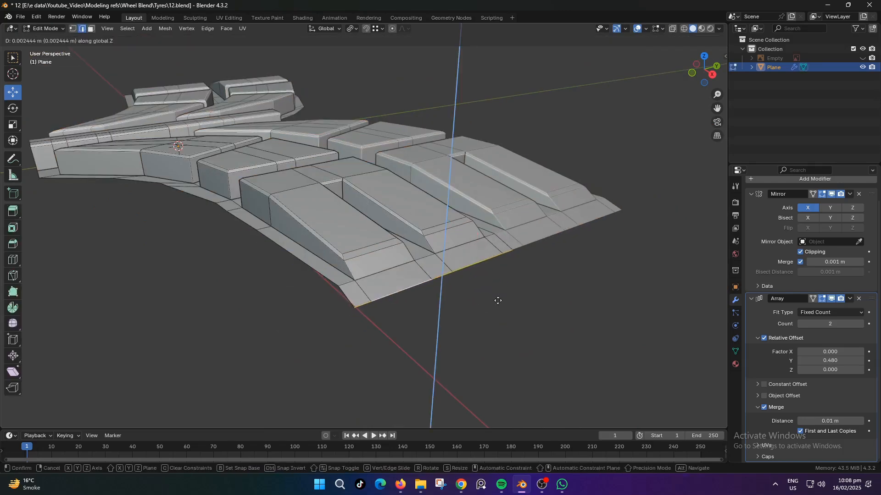
{"action": "left_click", "coordinate": [499, 301]}
Extrude the border edges about 0.0115 m down along Z and move them outward along X to continue the slope
{"action": "key", "text": "e"}
{"action": "key", "text": "z"}
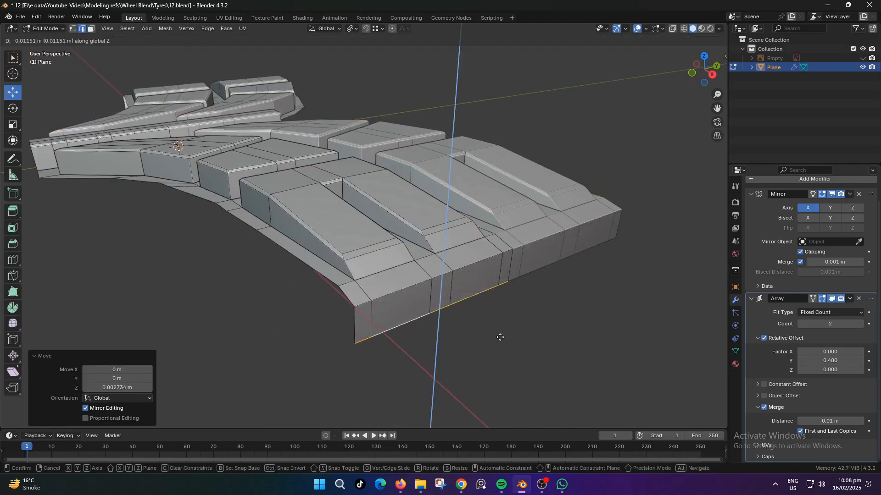
{"action": "left_click", "coordinate": [500, 337]}
{"action": "key", "text": "g"}
{"action": "key", "text": "x"}
{"action": "left_click", "coordinate": [522, 331]}
Refine the new shoulder strip by raising its outer edge 0.005205 m, moving it 0.0053 m along X and adjusting its Z height
{"action": "key", "text": "g"}
{"action": "key", "text": "z"}
{"action": "left_click", "coordinate": [529, 320]}
{"action": "key", "text": "g"}
{"action": "key", "text": "x"}
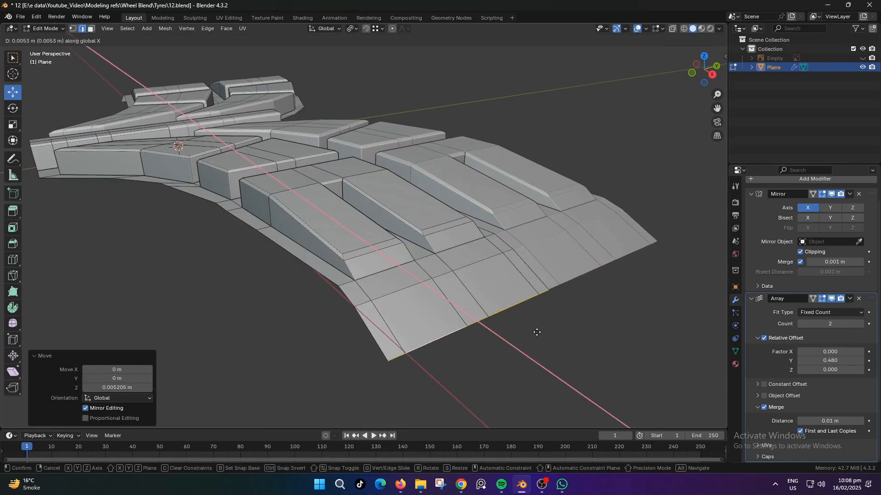
{"action": "left_click", "coordinate": [536, 332]}
{"action": "middle_click_drag", "start_coordinate": [535, 329], "coordinate": [514, 308]}
{"action": "key", "text": "g"}
{"action": "key", "text": "z"}
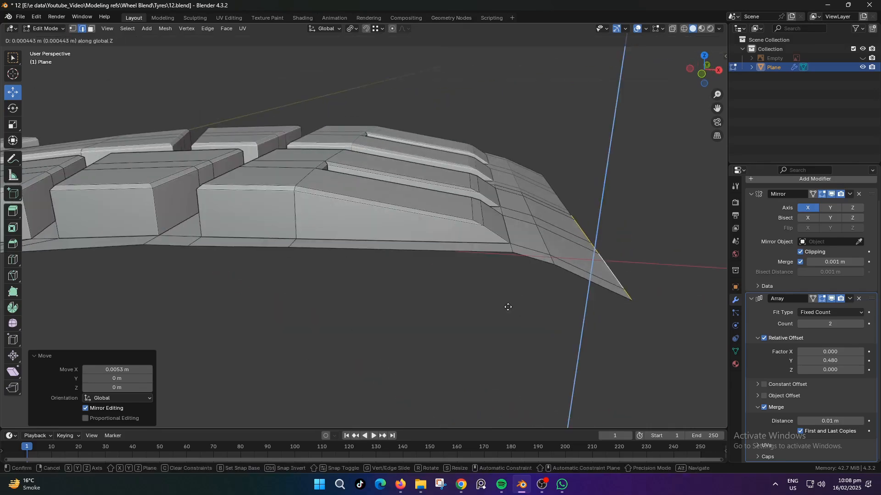
{"action": "left_click", "coordinate": [511, 308]}
Shade the tread auto smooth with a 30° angle and hide the wireframe overlay
{"action": "key", "text": "Tab"}
{"action": "scroll", "coordinate": [499, 248], "scroll_direction": "up", "scroll_amount": 2}
{"action": "right_click_drag", "start_coordinate": [440, 241], "coordinate": [448, 276]}
{"action": "left_click", "coordinate": [504, 108]}
{"action": "scroll", "coordinate": [481, 274], "scroll_direction": "down", "scroll_amount": 2}
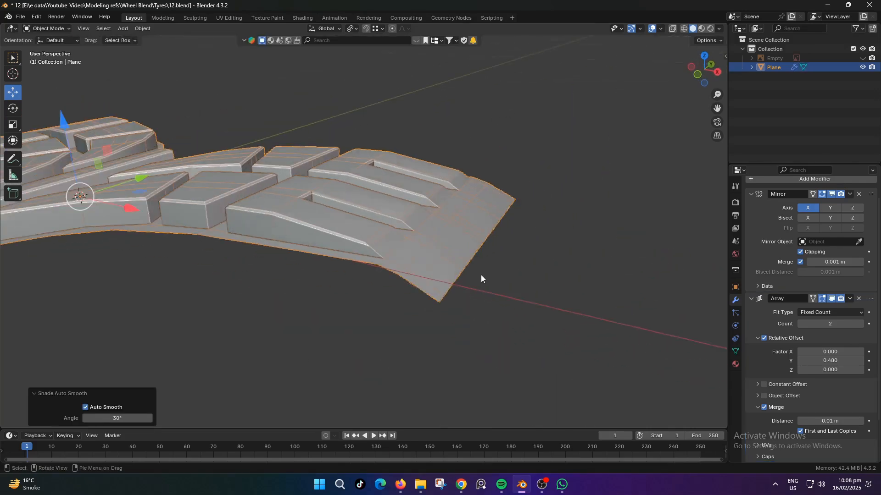
{"action": "key", "text": "q"}
{"action": "left_click", "coordinate": [477, 278]}
{"action": "middle_click_drag", "start_coordinate": [476, 278], "coordinate": [465, 317]}
In front view, shift the outer edge -0.004211 m along X and 0.001019 m along Z, and extrude it about 0.0104 m downward
{"action": "key", "text": "Tab"}
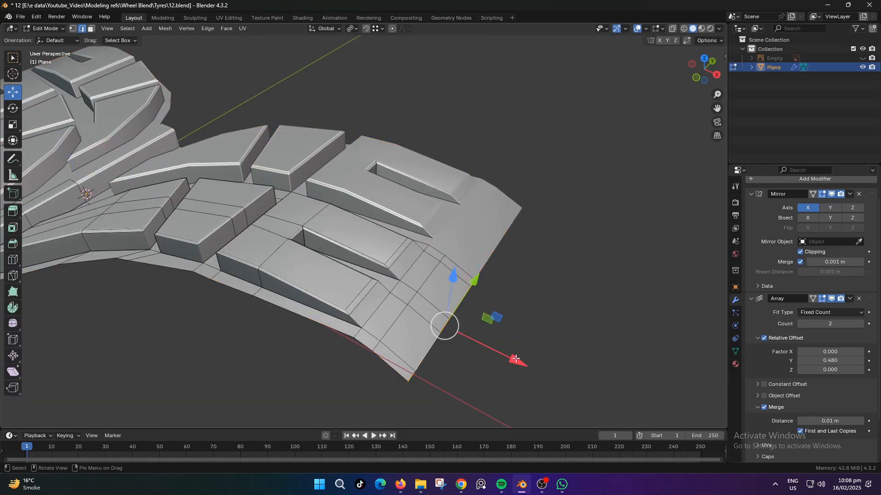
{"action": "left_click_drag", "start_coordinate": [516, 359], "coordinate": [507, 355]}
{"action": "key", "text": "KP_1"}
{"action": "key", "text": "1"}
{"action": "scroll", "coordinate": [531, 249], "scroll_direction": "up", "scroll_amount": 1}
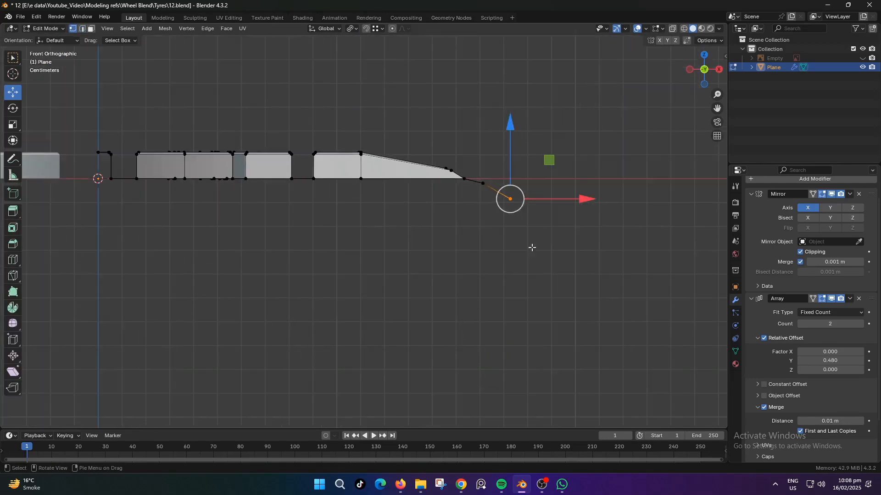
{"action": "left_click", "coordinate": [440, 210]}
{"action": "key", "text": "e"}
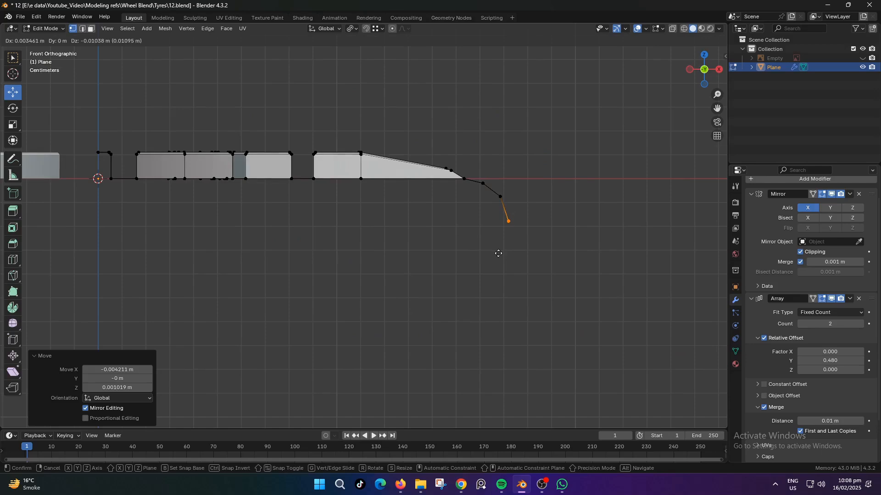
{"action": "left_click", "coordinate": [498, 253]}
Select the three outermost profile points and move them 0.005384 m along X and about 0.003 m down along Z
{"action": "left_click_drag", "start_coordinate": [477, 173], "coordinate": [564, 203]}
{"action": "key", "text": "alt+z"}
{"action": "key", "text": "g"}
{"action": "key", "text": "z"}
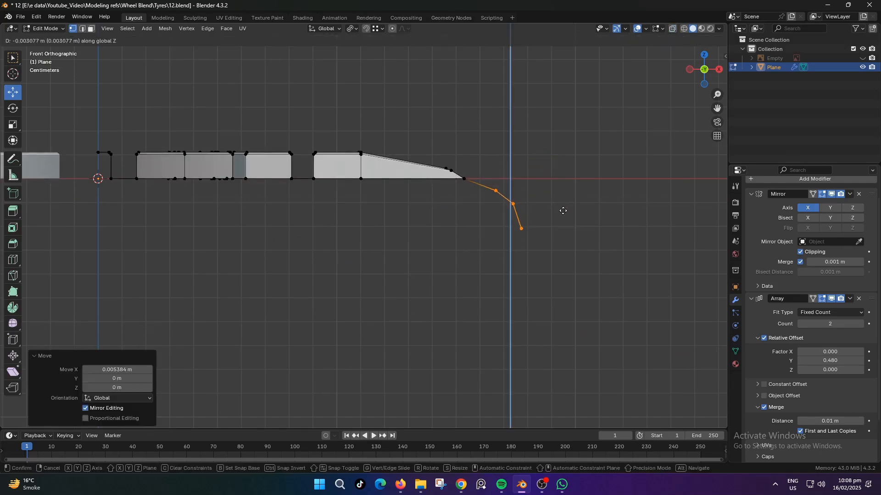
{"action": "left_click", "coordinate": [563, 210]}
Round the shoulder profile by moving its two lowest points outward and down, and shift the lowest point 0.0025 m along X
{"action": "left_click_drag", "start_coordinate": [502, 199], "coordinate": [503, 201], "text": "ctrl"}
{"action": "left_click_drag", "start_coordinate": [565, 211], "coordinate": [568, 235]}
{"action": "right_click", "coordinate": [574, 211]}
{"action": "key", "text": "g"}
{"action": "key", "text": "z"}
{"action": "left_click", "coordinate": [573, 225]}
Extrude the lowest profile point straight down along Z by 0.019229 m to start the sidewall
{"action": "key", "text": "g"}
{"action": "key", "text": "z"}
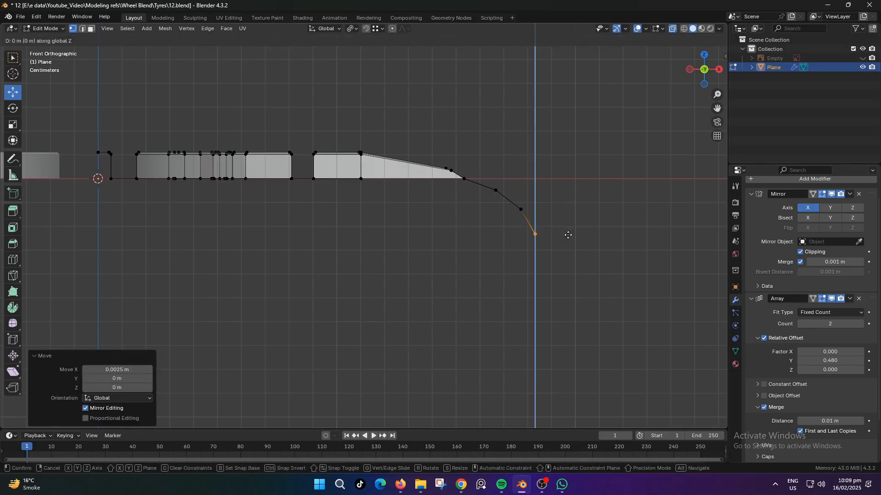
{"action": "right_click", "coordinate": [565, 255]}
{"action": "key", "text": "e"}
{"action": "left_click", "coordinate": [573, 280]}
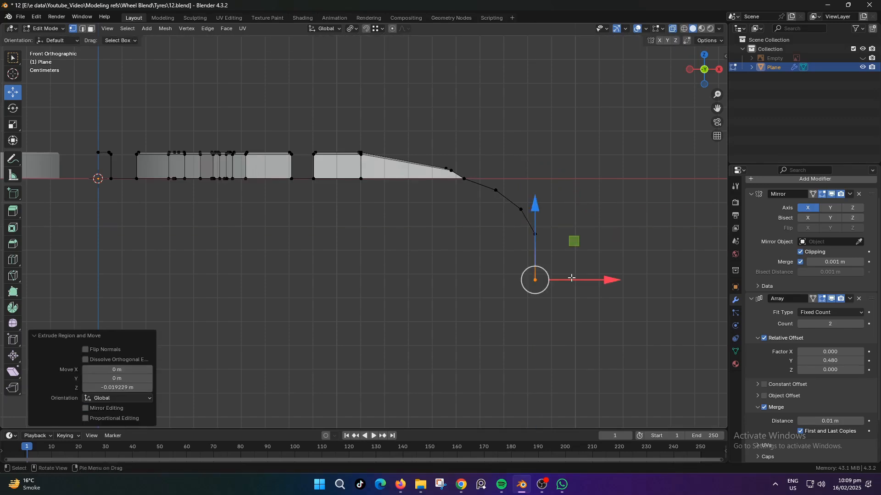
Move the lowest profile point slightly outward along X and 0.004807 m up along Z, and extrude it 0.01846 m straight down
{"action": "left_click_drag", "start_coordinate": [573, 280], "coordinate": [579, 280]}
{"action": "key", "text": "g"}
{"action": "key", "text": "z"}
{"action": "left_click", "coordinate": [577, 266]}
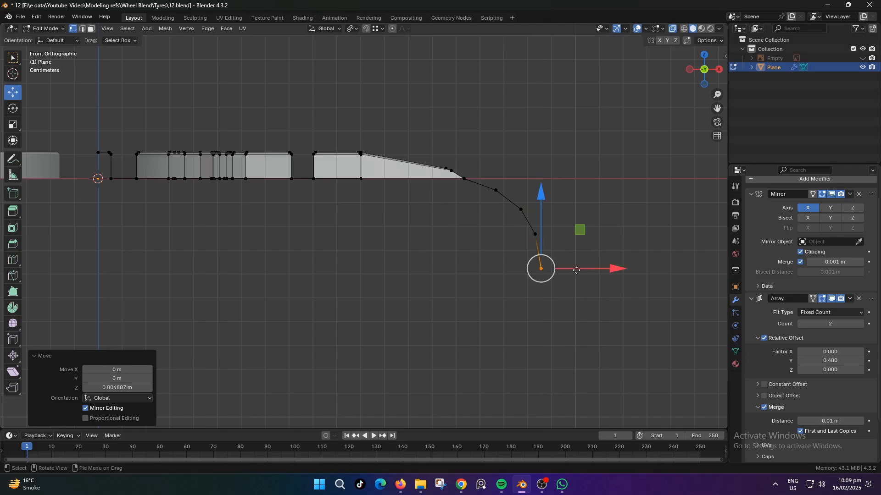
{"action": "key", "text": "e"}
{"action": "key", "text": "z"}
{"action": "left_click", "coordinate": [555, 279]}
Extend the sidewall down and inward with four extrusions, the second by -0.008639 m X and -0.017943 m Z, the third by -0.001661 m X and -0.038212 m Z
{"action": "scroll", "coordinate": [554, 279], "scroll_direction": "down", "scroll_amount": 3}
{"action": "key", "text": "e"}
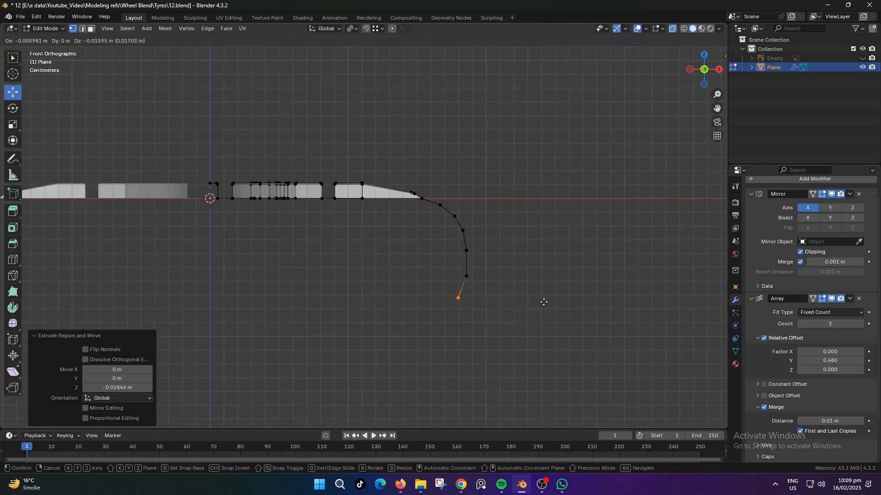
{"action": "left_click", "coordinate": [541, 298]}
{"action": "key", "text": "e"}
{"action": "left_click", "coordinate": [529, 326]}
{"action": "key", "text": "e"}
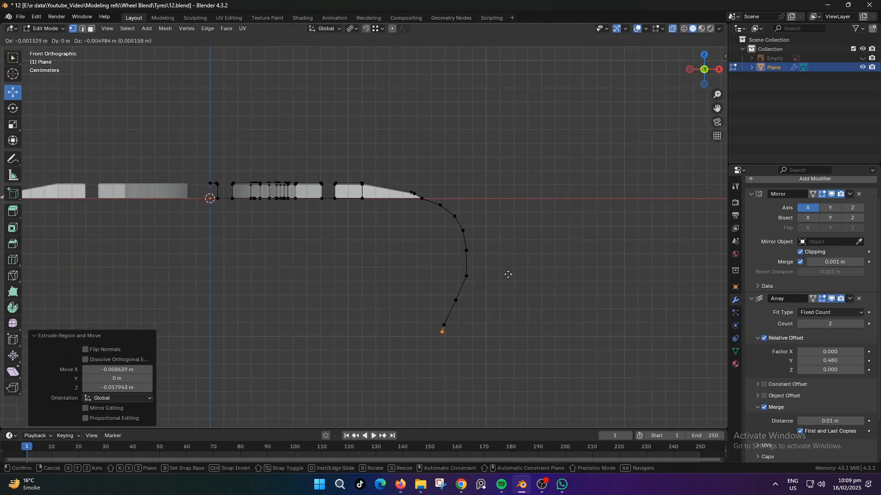
{"action": "left_click", "coordinate": [507, 316]}
{"action": "scroll", "coordinate": [500, 303], "scroll_direction": "down", "scroll_amount": 2}
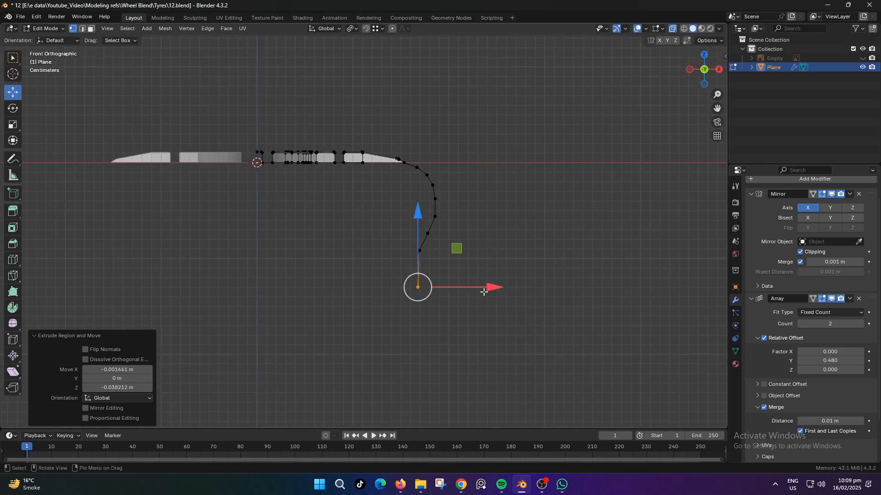
{"action": "key", "text": "e"}
{"action": "left_click", "coordinate": [480, 324]}
Move the two lowest sidewall points inward along X, and shift the lowest one a further -0.006699 m along X
{"action": "left_click_drag", "start_coordinate": [469, 360], "coordinate": [429, 295]}
{"action": "key", "text": "g"}
{"action": "key", "text": "x"}
{"action": "left_click", "coordinate": [408, 278]}
{"action": "key", "text": "g"}
{"action": "key", "text": "x"}
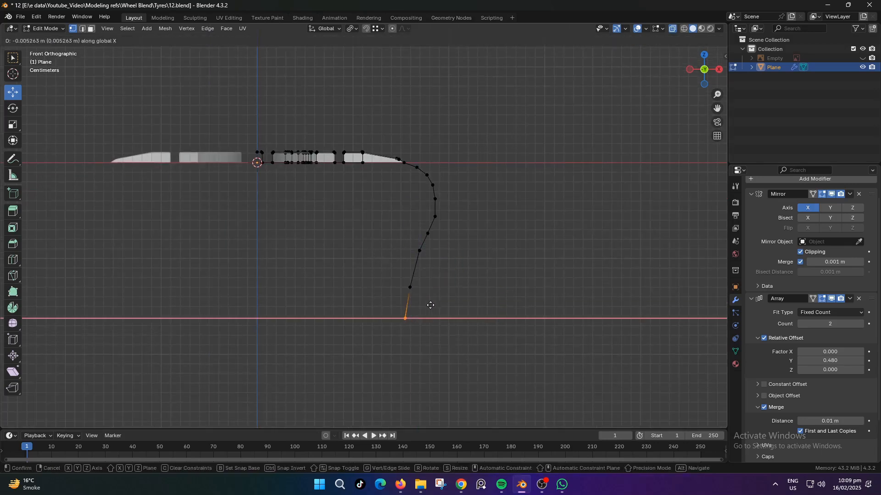
{"action": "left_click", "coordinate": [429, 308]}
Extrude the lowest point -0.005742 m along X, and start the inner wall by extruding 0.018661 m X, 0.071773 m Z, and up to the bulge
{"action": "key", "text": "g"}
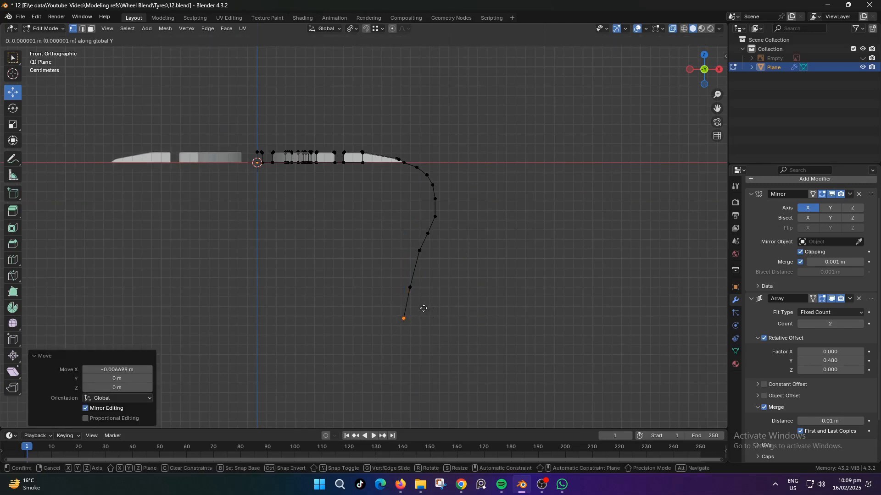
{"action": "left_click", "coordinate": [423, 309]}
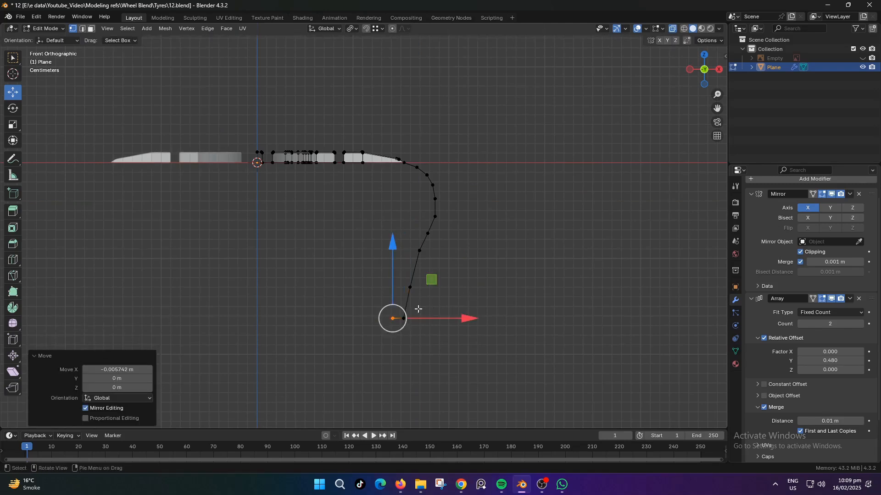
{"action": "key", "text": "g"}
{"action": "left_click", "coordinate": [435, 239]}
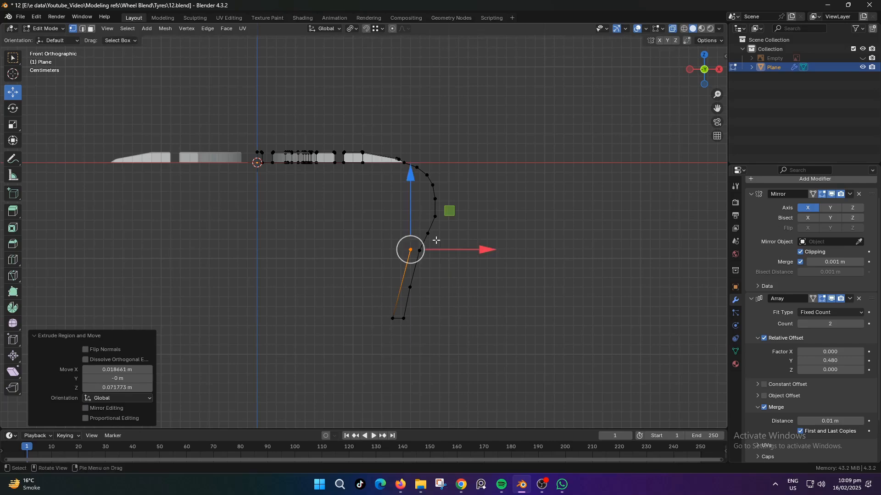
{"action": "key", "text": "e"}
{"action": "left_click", "coordinate": [457, 186]}
Continue the inner wall by extruding -0.011962 m X and 0.031102 m Z, up under the shoulder, and straight along X to the mirror centre line
{"action": "key", "text": "e"}
{"action": "left_click", "coordinate": [444, 155]}
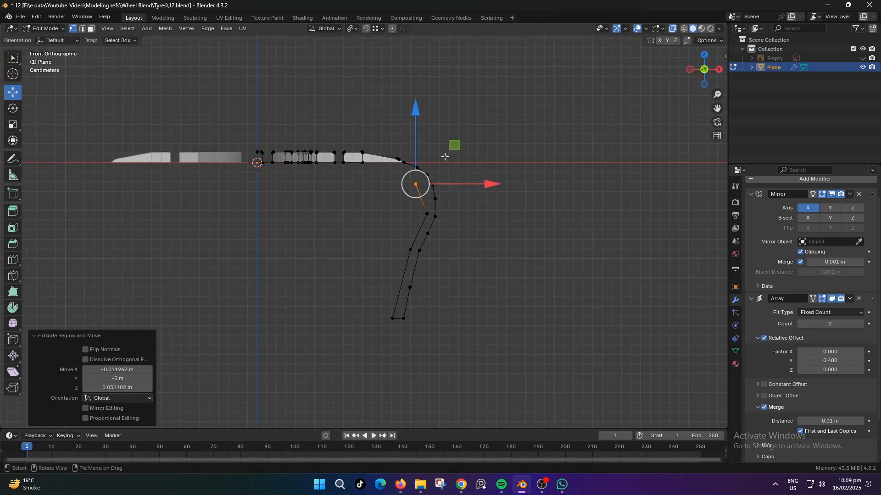
{"action": "key", "text": "e"}
{"action": "left_click", "coordinate": [273, 156]}
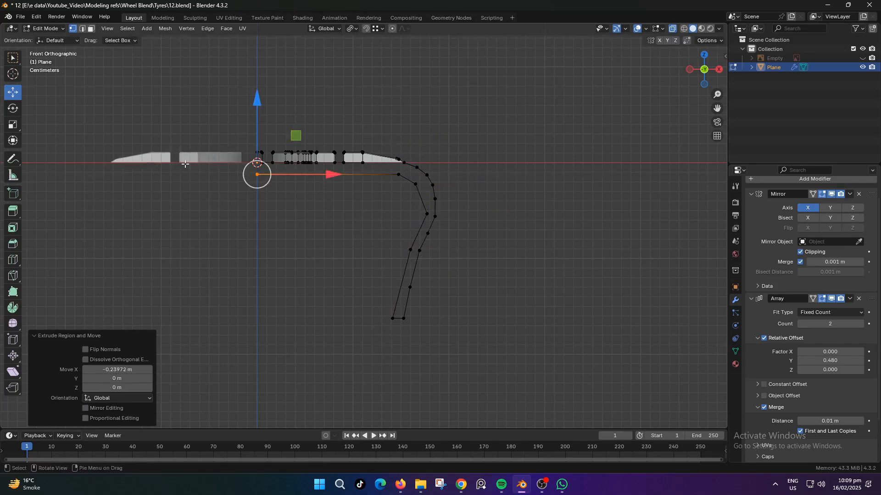
Move the inner bulge point about 0.0036 m inward along X and the inner shoulder point above it about 0.0036 m down
{"action": "scroll", "coordinate": [458, 220], "scroll_direction": "up", "scroll_amount": 3}
{"action": "left_click", "coordinate": [469, 204]}
{"action": "key", "text": "g"}
{"action": "key", "text": "x"}
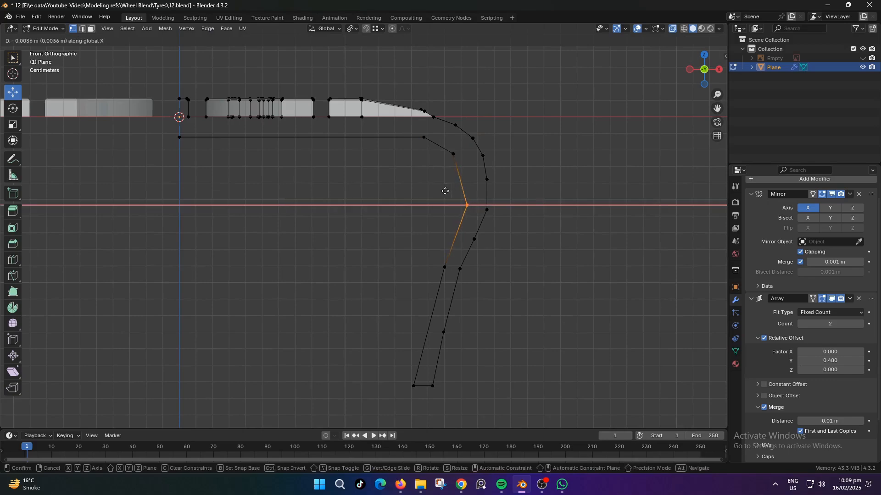
{"action": "left_click", "coordinate": [445, 191]}
{"action": "left_click", "coordinate": [453, 153]}
{"action": "key", "text": "g"}
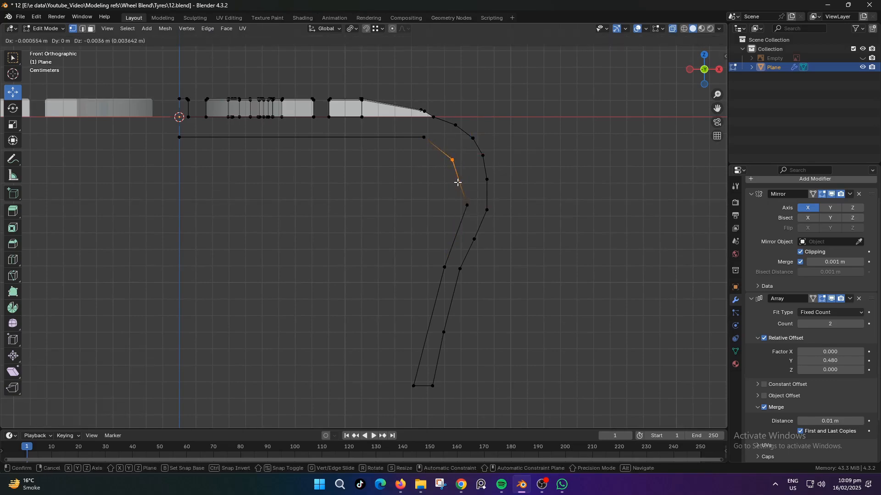
{"action": "left_click", "coordinate": [458, 182]}
Leave Edit Mode and display the mirrored tyre segment in Solid shading
{"action": "key", "text": "Tab"}
{"action": "scroll", "coordinate": [439, 200], "scroll_direction": "down", "scroll_amount": 4}
{"action": "mouse_move", "coordinate": [434, 246]}
{"action": "middle_mouse_down"}
{"action": "mouse_move", "coordinate": [365, 261]}
{"action": "mouse_move", "coordinate": [359, 284]}
{"action": "middle_mouse_up"}
{"action": "key", "text": "z"}
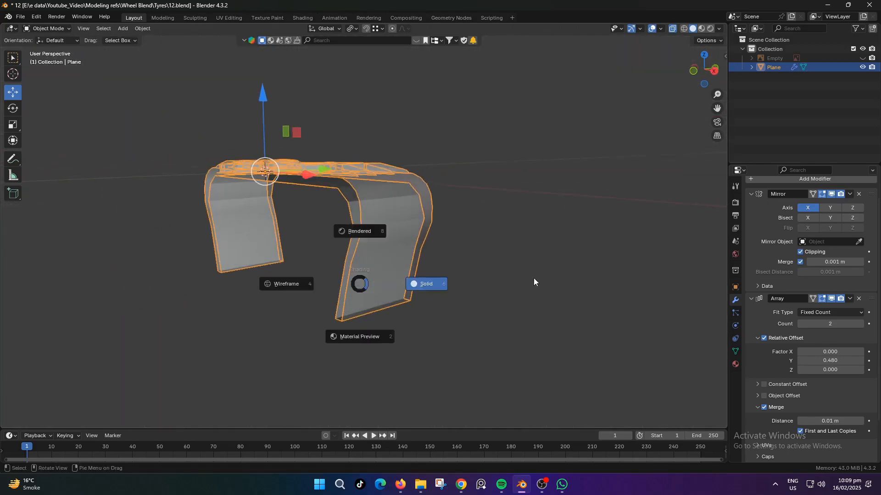
{"action": "left_click", "coordinate": [534, 282]}
{"action": "mouse_move", "coordinate": [415, 241]}
{"action": "middle_mouse_down"}
{"action": "mouse_move", "coordinate": [432, 274]}
{"action": "mouse_move", "coordinate": [403, 281]}
{"action": "mouse_move", "coordinate": [402, 262]}
{"action": "mouse_move", "coordinate": [463, 247]}
{"action": "mouse_move", "coordinate": [415, 271]}
{"action": "middle_mouse_up"}
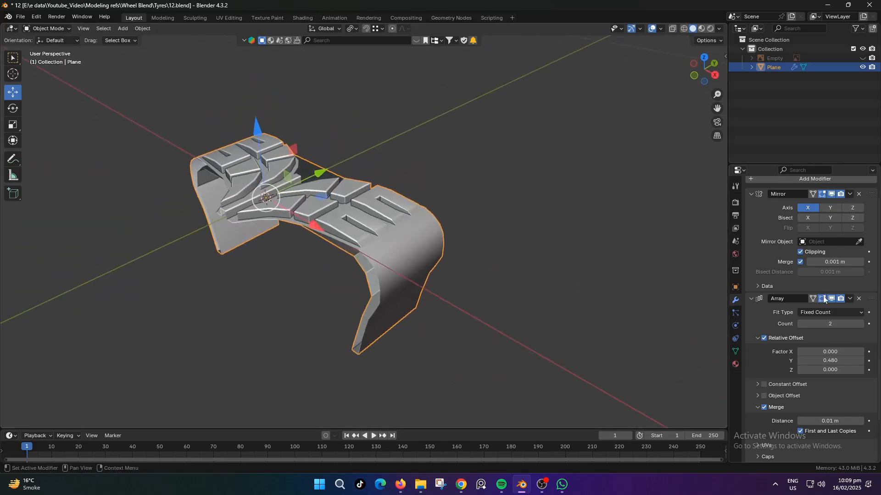
Set the Array modifier's count to 30
{"action": "mouse_move", "coordinate": [830, 323]}
{"action": "left_mouse_down"}
{"action": "mouse_move", "coordinate": [866, 324]}
{"action": "mouse_move", "coordinate": [830, 323]}
{"action": "left_mouse_up"}
{"action": "scroll", "coordinate": [465, 329], "scroll_direction": "down", "scroll_amount": 3}
{"action": "middle_click_drag", "start_coordinate": [465, 328], "coordinate": [461, 307]}
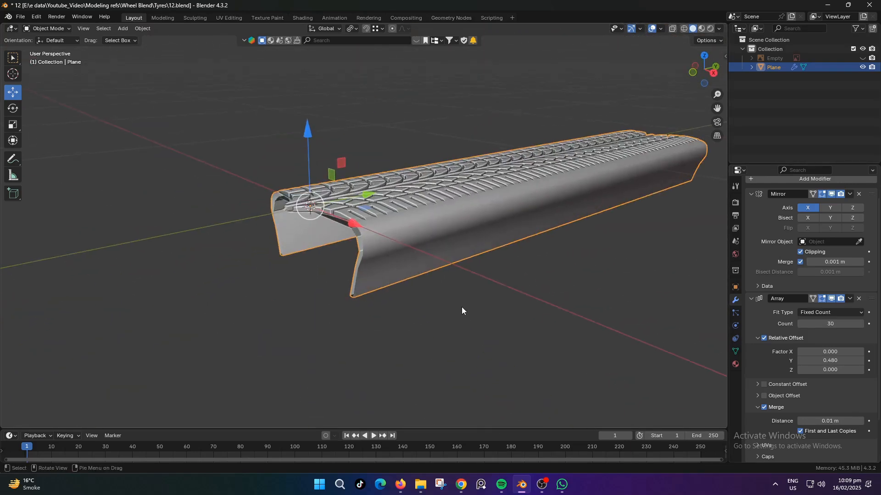
In right orthographic view, add a Bézier circle curve, rotate it to face this view, and scale it to 0.528
{"action": "key", "text": "KP_5"}
{"action": "key", "text": "KP_3"}
{"action": "key", "text": "alt+a"}
{"action": "key", "text": "shift+a"}
{"action": "mouse_move", "coordinate": [213, 194]}
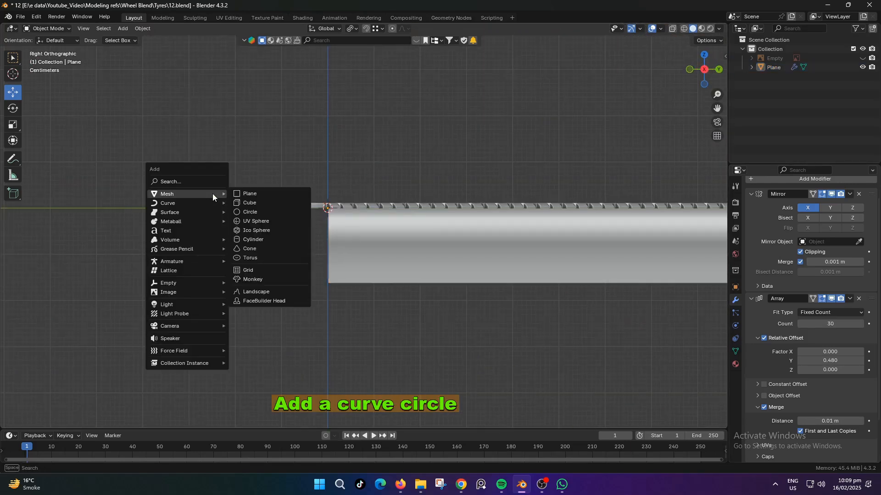
{"action": "mouse_move", "coordinate": [187, 205]}
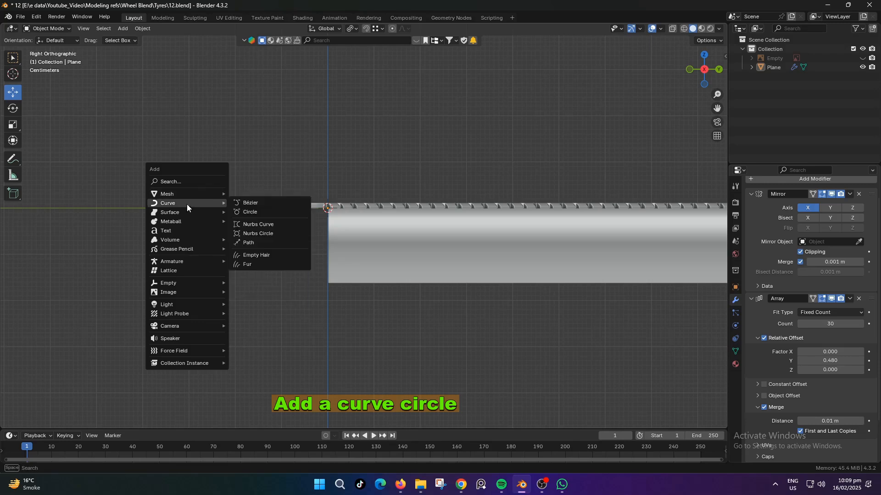
{"action": "left_click", "coordinate": [251, 212]}
{"action": "scroll", "coordinate": [269, 240], "scroll_direction": "down", "scroll_amount": 5}
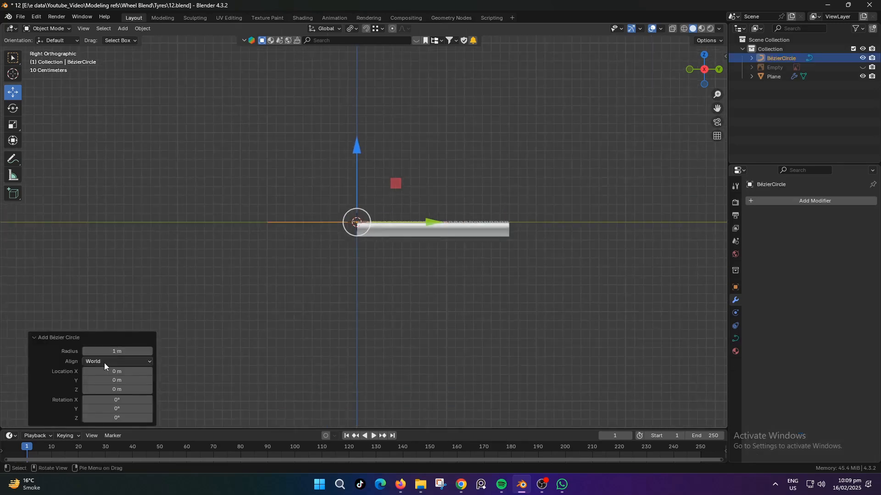
{"action": "left_click", "coordinate": [102, 384]}
{"action": "key", "text": "s"}
{"action": "left_click", "coordinate": [412, 261]}
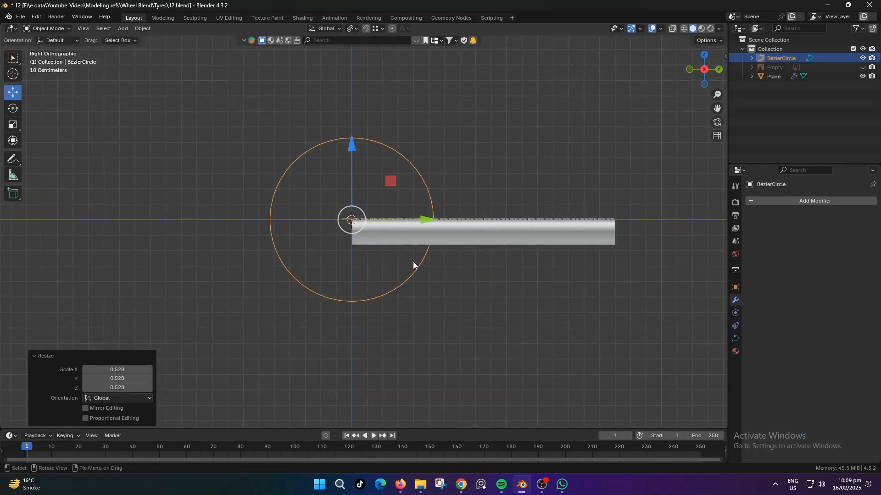
Select the arrayed tread strip, scale it down to 0.289, and scale it by 1.069 so its length matches the circle's radius
{"action": "scroll", "coordinate": [415, 239], "scroll_direction": "up", "scroll_amount": 3}
{"action": "left_click", "coordinate": [415, 239]}
{"action": "key", "text": "s"}
{"action": "left_click", "coordinate": [414, 249]}
{"action": "scroll", "coordinate": [414, 249], "scroll_direction": "up", "scroll_amount": 2}
{"action": "key", "text": "s"}
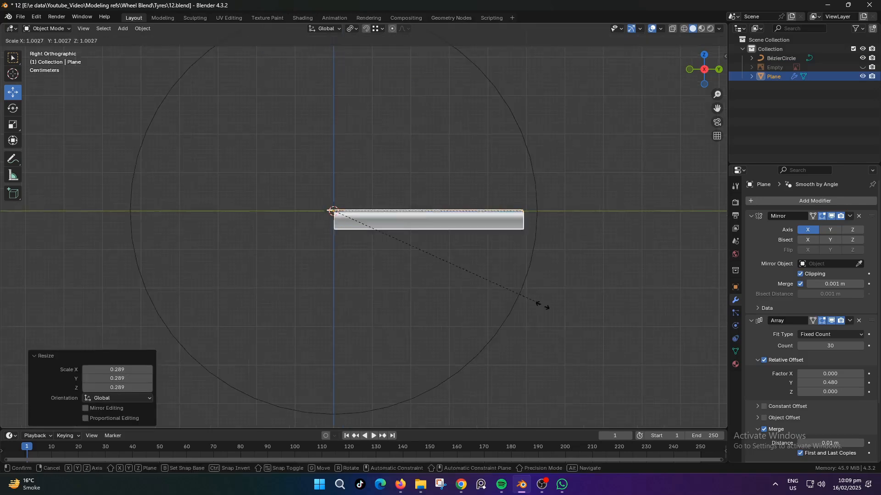
{"action": "left_click", "coordinate": [515, 305]}
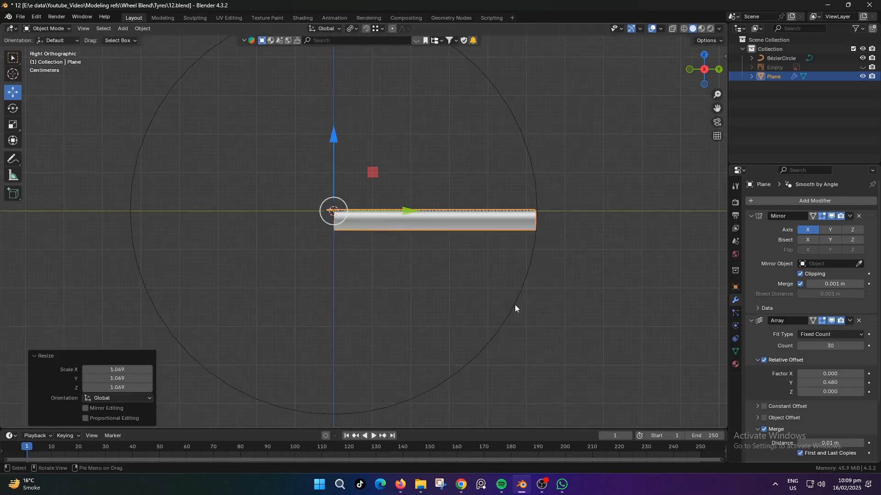
Add a Curve modifier to the tread after the Array and set its curve object to BézierCircle
{"action": "left_click", "coordinate": [752, 216]}
{"action": "left_click", "coordinate": [750, 228]}
{"action": "left_click", "coordinate": [761, 203]}
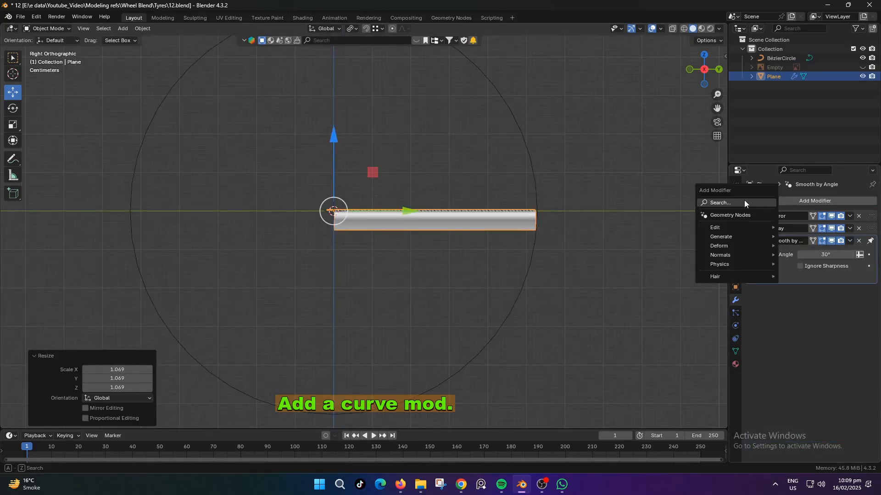
{"action": "left_click", "coordinate": [744, 203]}
{"action": "left_click", "coordinate": [709, 234]}
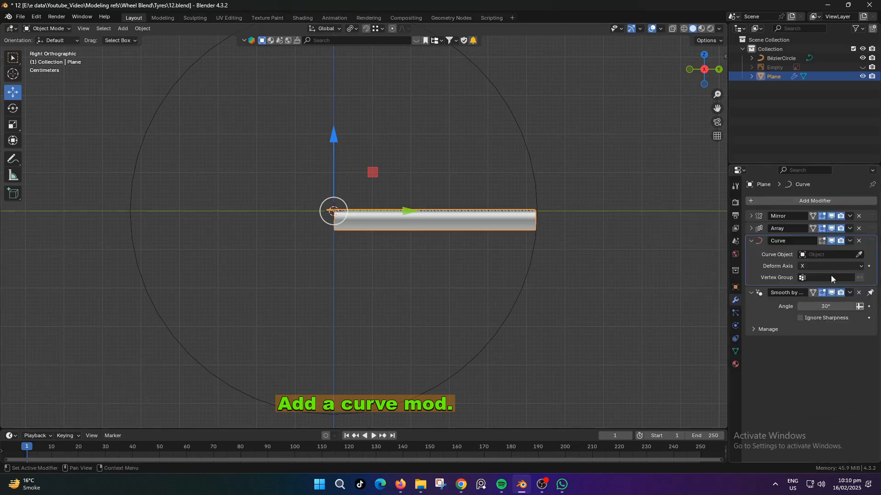
{"action": "left_click", "coordinate": [854, 255]}
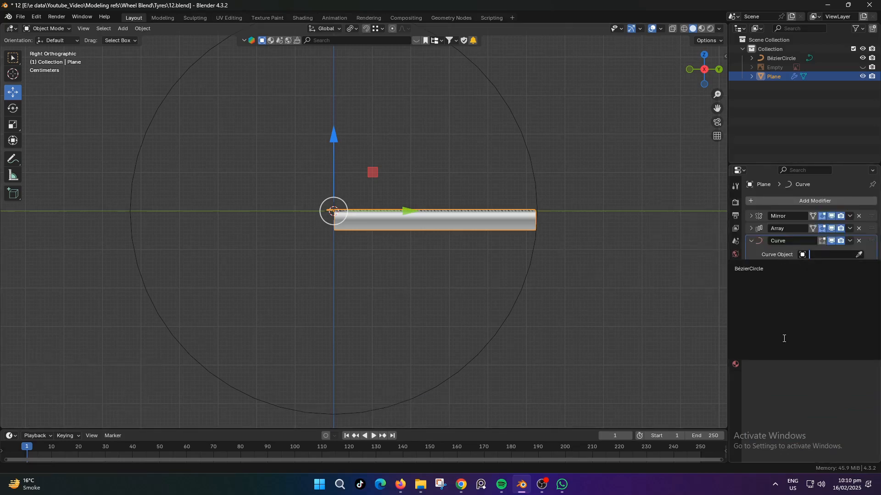
{"action": "left_click", "coordinate": [849, 251]}
{"action": "left_click", "coordinate": [767, 269]}
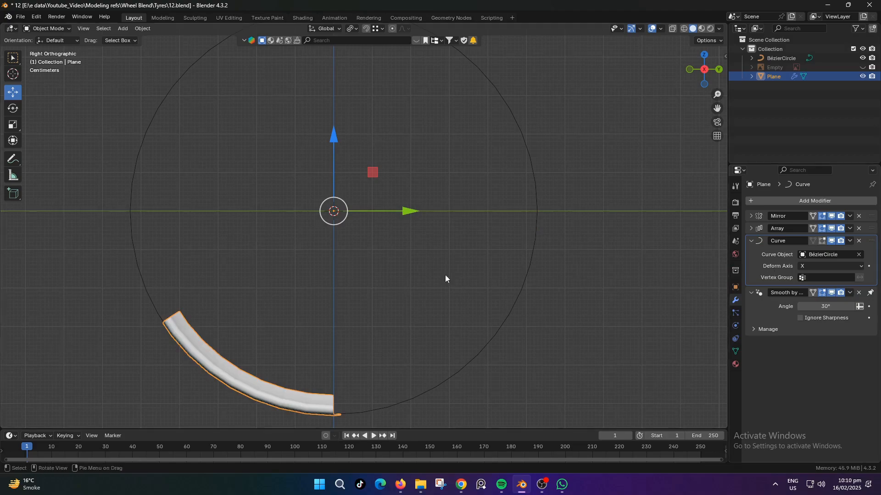
Scale the curved tread up around the circle by 2.216 and about 1.37, and fine-tune its size with scales of 0.971 and 1.052
{"action": "middle_click_drag", "start_coordinate": [403, 310], "coordinate": [358, 287]}
{"action": "key", "text": "s"}
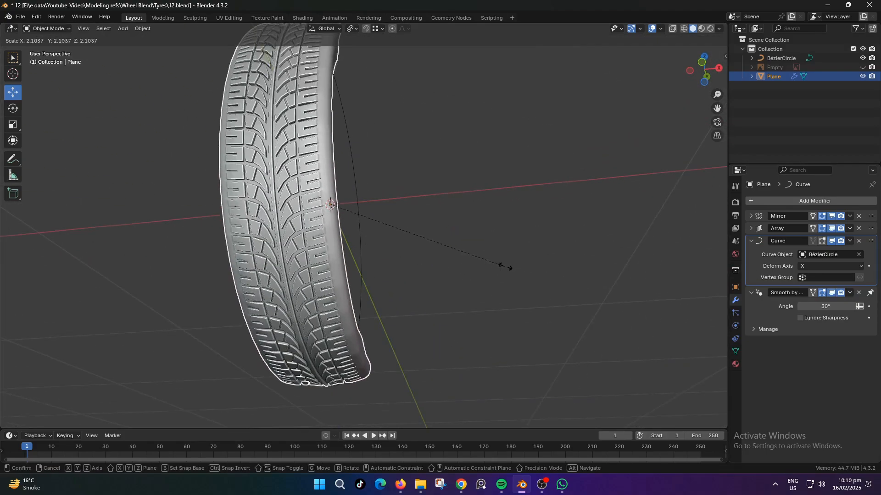
{"action": "left_click", "coordinate": [516, 260]}
{"action": "middle_click_drag", "start_coordinate": [377, 230], "coordinate": [384, 281]}
{"action": "key", "text": "s"}
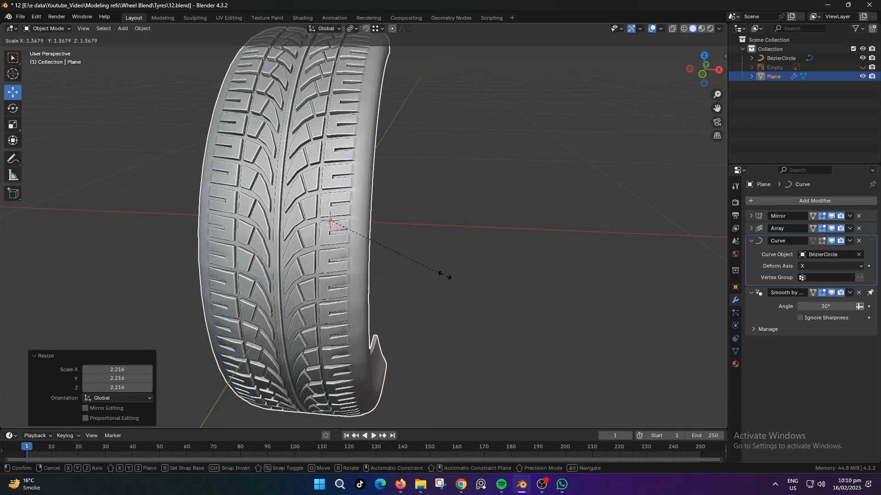
{"action": "left_click", "coordinate": [452, 278]}
{"action": "scroll", "coordinate": [446, 278], "scroll_direction": "down", "scroll_amount": 2}
{"action": "middle_click_drag", "start_coordinate": [446, 279], "coordinate": [461, 290]}
{"action": "key", "text": "s"}
{"action": "left_click", "coordinate": [418, 294]}
{"action": "key", "text": "s"}
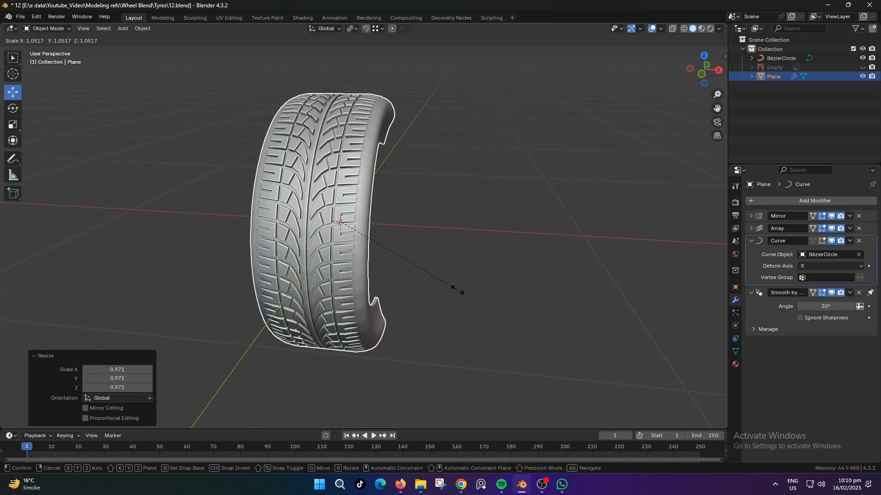
{"action": "left_click", "coordinate": [455, 289]}
Raise the Array modifier's count to 40 and on to 49 to extend the tyre around the circle
{"action": "left_click", "coordinate": [752, 228]}
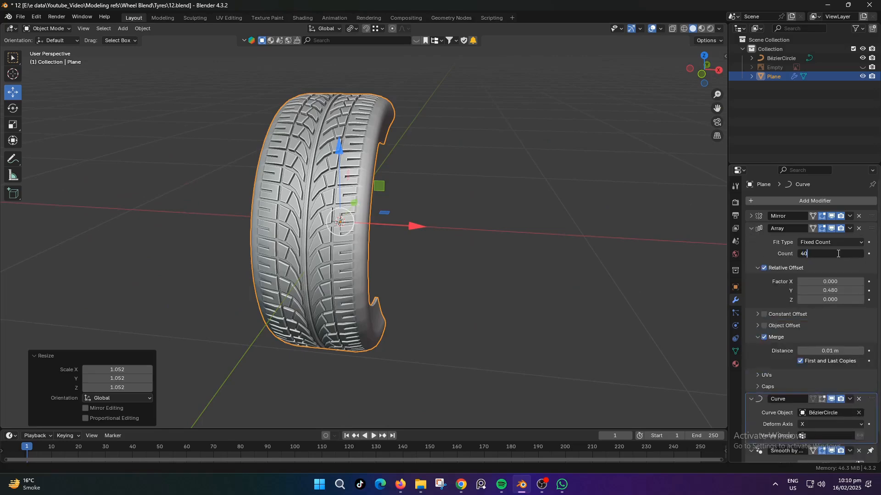
{"action": "middle_click_drag", "start_coordinate": [642, 283], "coordinate": [541, 286]}
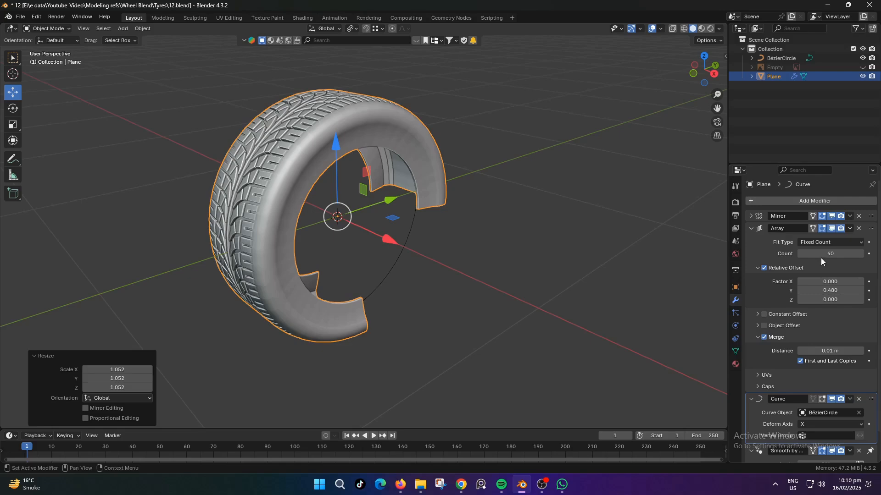
{"action": "left_click_drag", "start_coordinate": [821, 259], "coordinate": [844, 259]}
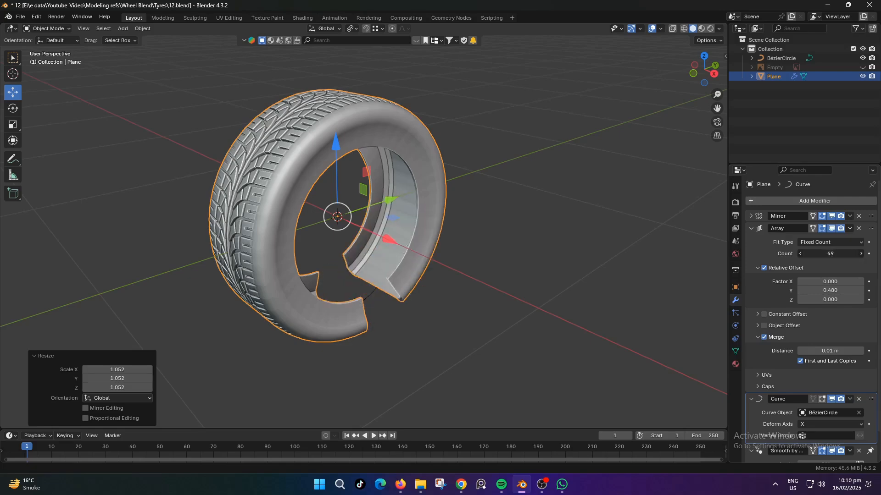
Select the Bézier circle and scale it by 0.868 and about 0.997 to bring the tyre's open ends together
{"action": "left_click", "coordinate": [397, 288]}
{"action": "key", "text": "s"}
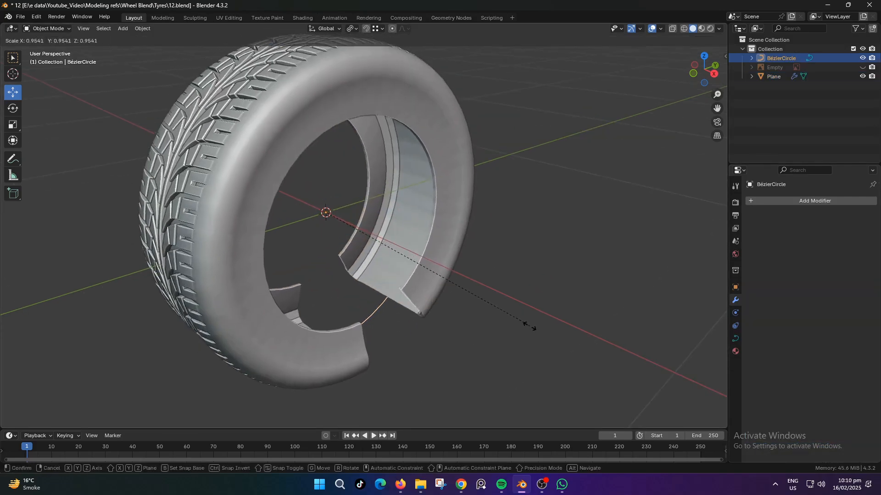
{"action": "left_click", "coordinate": [499, 334]}
{"action": "middle_click_drag", "start_coordinate": [499, 335], "coordinate": [416, 319]}
{"action": "scroll", "coordinate": [415, 318], "scroll_direction": "up", "scroll_amount": 5}
{"action": "key", "text": "s"}
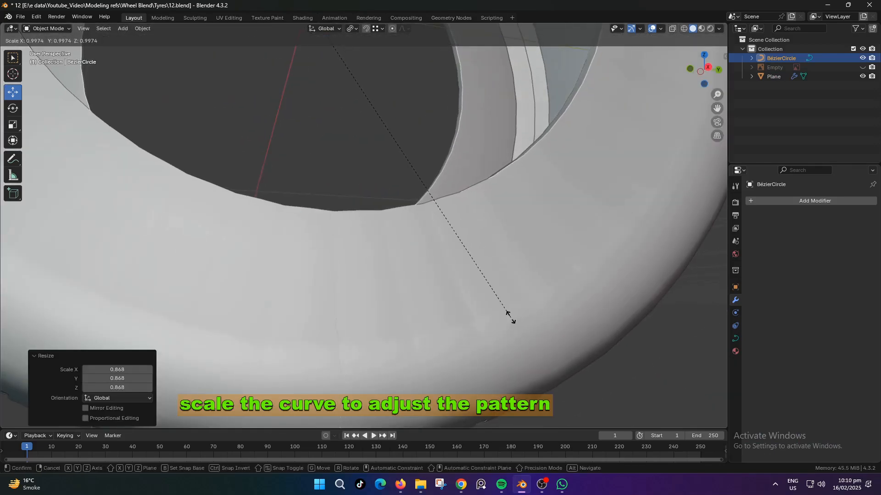
{"action": "left_click", "coordinate": [510, 318]}
Scale the Bézier circle very slightly to align the tread pattern at the seam, and deselect it
{"action": "scroll", "coordinate": [497, 316], "scroll_direction": "down", "scroll_amount": 4}
{"action": "middle_click_drag", "start_coordinate": [497, 315], "coordinate": [481, 265]}
{"action": "scroll", "coordinate": [478, 255], "scroll_direction": "up", "scroll_amount": 2}
{"action": "key", "text": "s"}
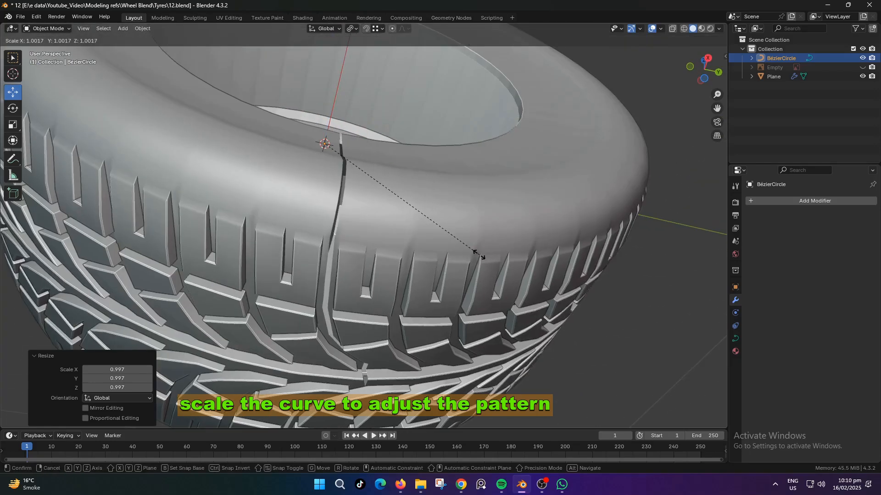
{"action": "left_click", "coordinate": [474, 253]}
{"action": "scroll", "coordinate": [525, 291], "scroll_direction": "down", "scroll_amount": 3}
{"action": "left_click", "coordinate": [525, 291]}
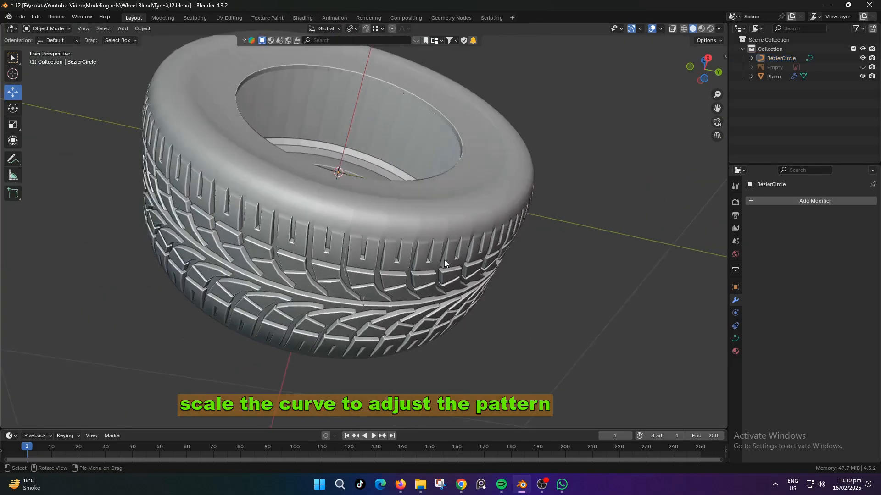
Select the lower end vertices of the tyre segment's sidewall profile in front view and move them outward about 0.0058 m in X
{"action": "middle_click_drag", "start_coordinate": [445, 263], "coordinate": [411, 290]}
{"action": "scroll", "coordinate": [365, 252], "scroll_direction": "down", "scroll_amount": 3}
{"action": "scroll", "coordinate": [394, 255], "scroll_direction": "up", "scroll_amount": 4}
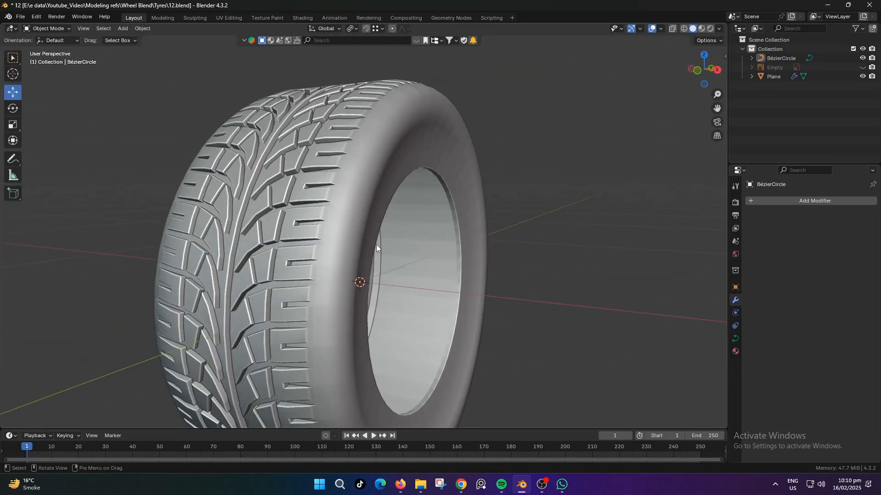
{"action": "left_click", "coordinate": [340, 243]}
{"action": "middle_click_drag", "start_coordinate": [339, 243], "coordinate": [413, 192]}
{"action": "key", "text": "Tab"}
{"action": "scroll", "coordinate": [418, 205], "scroll_direction": "up", "scroll_amount": 3}
{"action": "key", "text": "KP_1"}
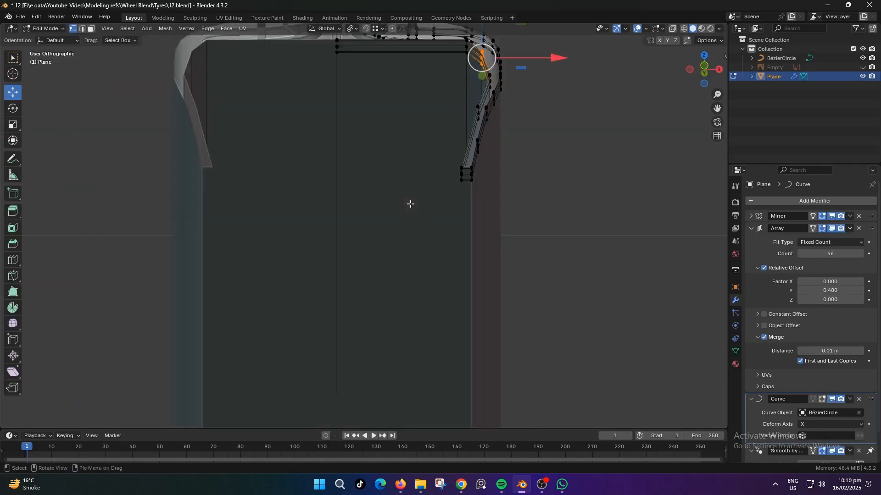
{"action": "key", "text": "KP_1"}
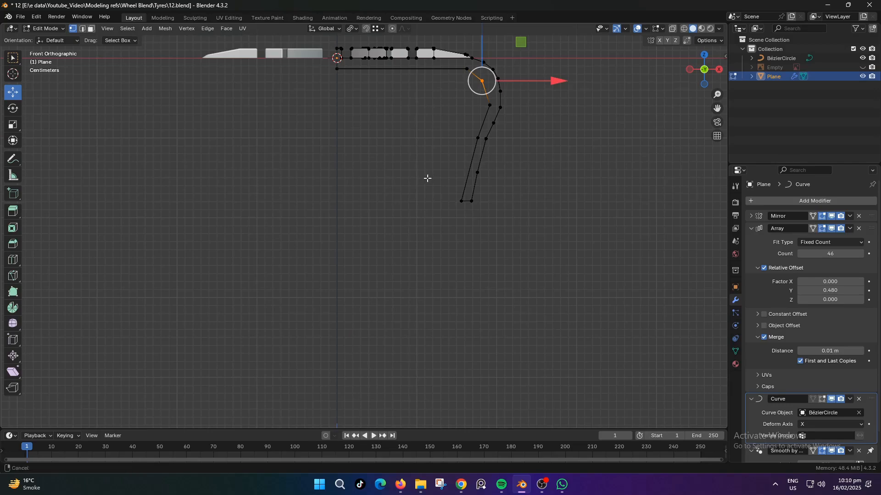
{"action": "middle_click_drag", "start_coordinate": [428, 178], "coordinate": [433, 262], "text": "shift"}
{"action": "scroll", "coordinate": [433, 261], "scroll_direction": "up", "scroll_amount": 4}
{"action": "left_click_drag", "start_coordinate": [462, 300], "coordinate": [462, 300]}
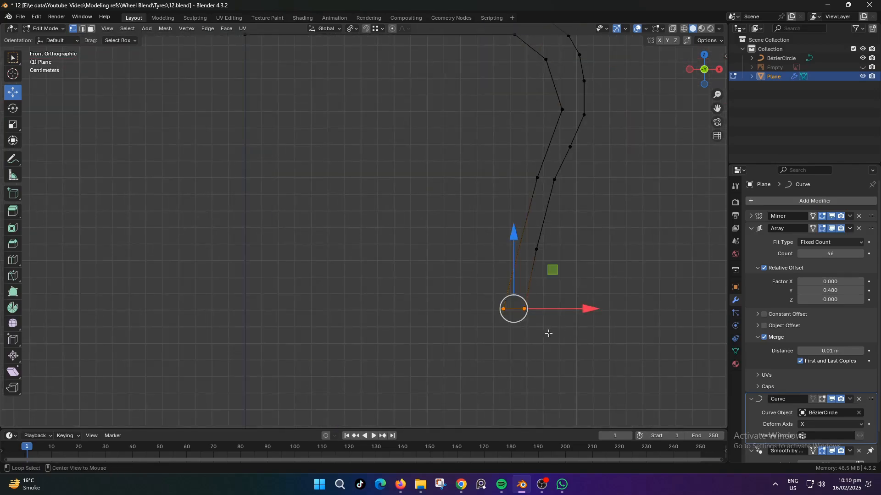
{"action": "left_click_drag", "start_coordinate": [562, 338], "coordinate": [459, 293]}
{"action": "left_click_drag", "start_coordinate": [599, 317], "coordinate": [597, 316]}
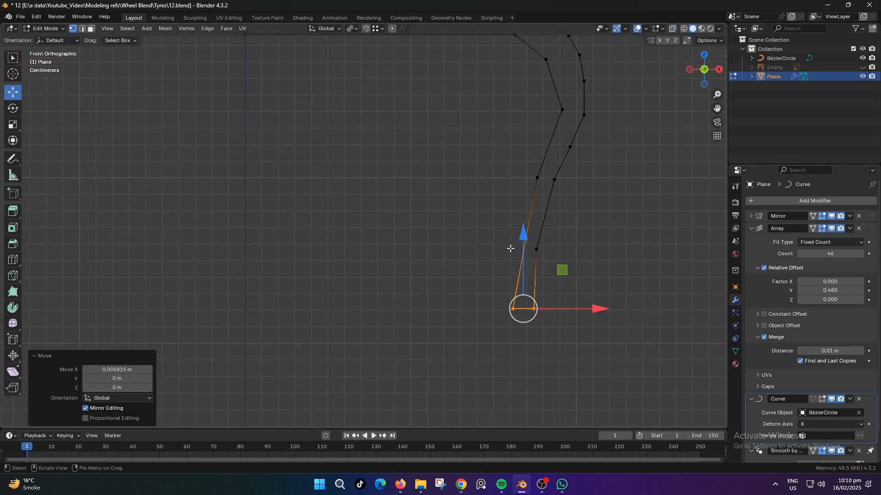
Shift the sidewall's lower end further outward in X and reposition the outer vertex row above it, ending with a -0.002769 m adjustment
{"action": "left_click_drag", "start_coordinate": [479, 231], "coordinate": [571, 339]}
{"action": "left_click_drag", "start_coordinate": [590, 294], "coordinate": [600, 285]}
{"action": "left_click_drag", "start_coordinate": [456, 214], "coordinate": [588, 252]}
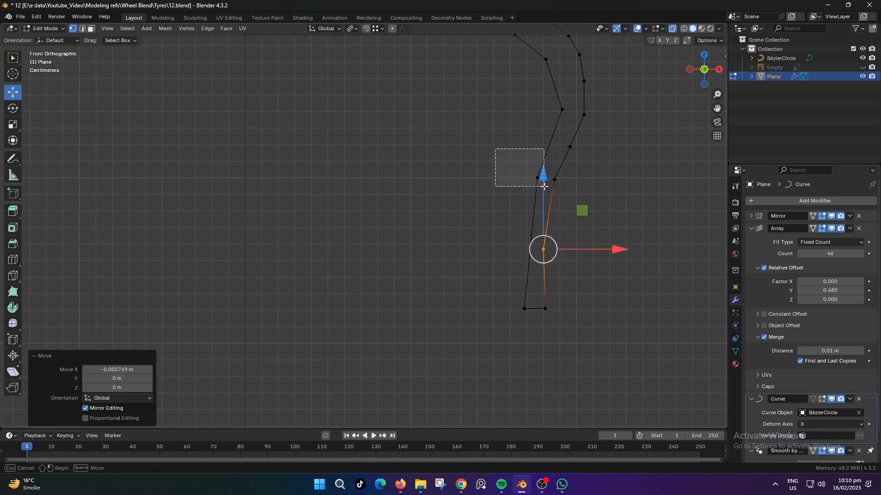
Add one loop cut on the inner side of the lower sidewall, adjust its X position and lower it about 0.0025 m in Z
{"action": "left_click_drag", "start_coordinate": [545, 186], "coordinate": [544, 186]}
{"action": "left_click", "coordinate": [534, 243]}
{"action": "right_click", "coordinate": [535, 243]}
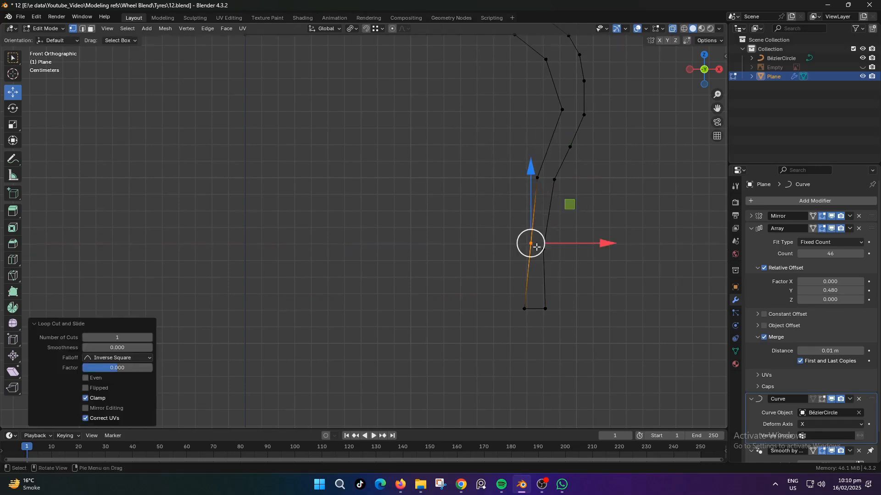
{"action": "key", "text": "g"}
{"action": "key", "text": "g"}
{"action": "left_click", "coordinate": [553, 302]}
{"action": "left_click_drag", "start_coordinate": [584, 248], "coordinate": [581, 248]}
{"action": "key", "text": "g"}
{"action": "key", "text": "z"}
{"action": "left_click", "coordinate": [580, 252]}
Select the lowest section of the sidewall through the mesh and raise it about 0.028 m in Z
{"action": "scroll", "coordinate": [519, 266], "scroll_direction": "down", "scroll_amount": 5}
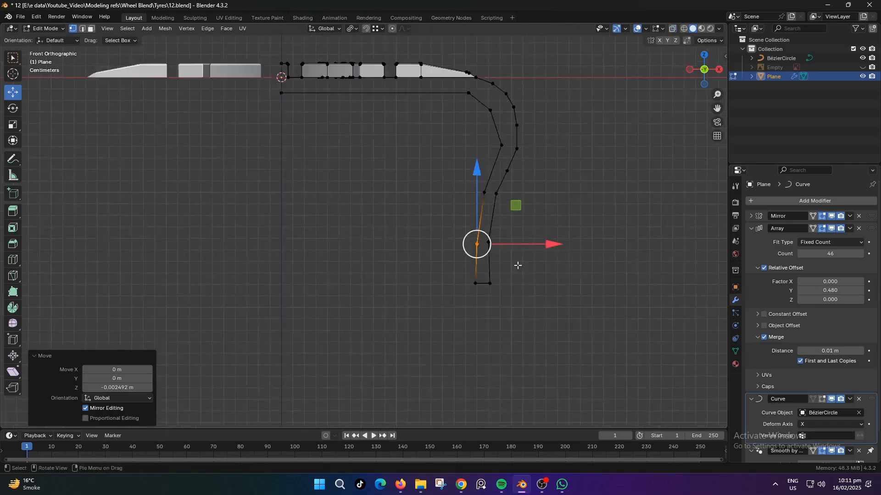
{"action": "middle_click_drag", "start_coordinate": [493, 274], "coordinate": [431, 293]}
{"action": "key", "text": "alt+z"}
{"action": "key", "text": "Tab"}
{"action": "scroll", "coordinate": [488, 284], "scroll_direction": "down", "scroll_amount": 5}
{"action": "key", "text": "Tab"}
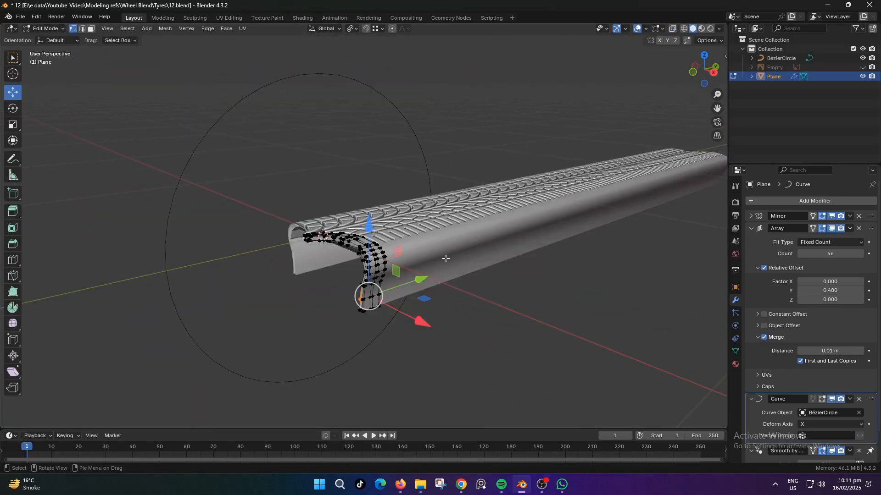
{"action": "middle_click_drag", "start_coordinate": [414, 329], "coordinate": [489, 250], "text": "shift"}
{"action": "scroll", "coordinate": [488, 250], "scroll_direction": "up", "scroll_amount": 3}
{"action": "key", "text": "alt+z"}
{"action": "left_click_drag", "start_coordinate": [446, 164], "coordinate": [431, 140]}
{"action": "key", "text": "alt+z"}
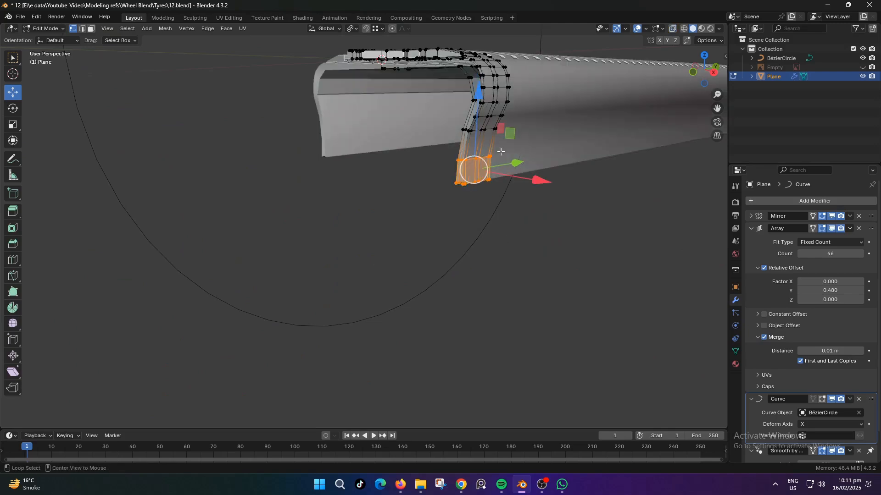
{"action": "middle_click_drag", "start_coordinate": [500, 151], "coordinate": [465, 212], "text": "shift"}
{"action": "scroll", "coordinate": [467, 213], "scroll_direction": "up", "scroll_amount": 2}
{"action": "key", "text": "g"}
{"action": "key", "text": "z"}
{"action": "left_click", "coordinate": [490, 190]}
Extend the selection to the next sidewall row, raise it about 0.0077 m in Z and shift it along X
{"action": "key", "text": "alt+z"}
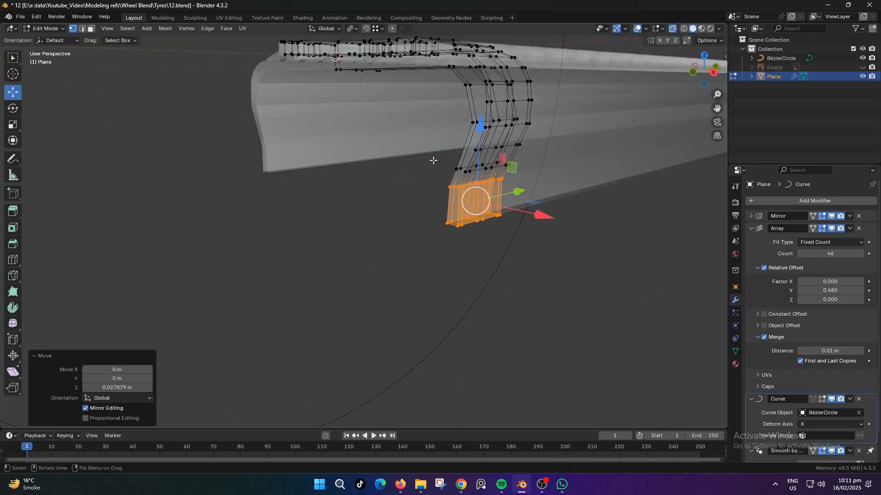
{"action": "left_click_drag", "start_coordinate": [534, 224], "coordinate": [538, 230]}
{"action": "key", "text": "alt+z"}
{"action": "key", "text": "g"}
{"action": "key", "text": "z"}
{"action": "left_click", "coordinate": [548, 221]}
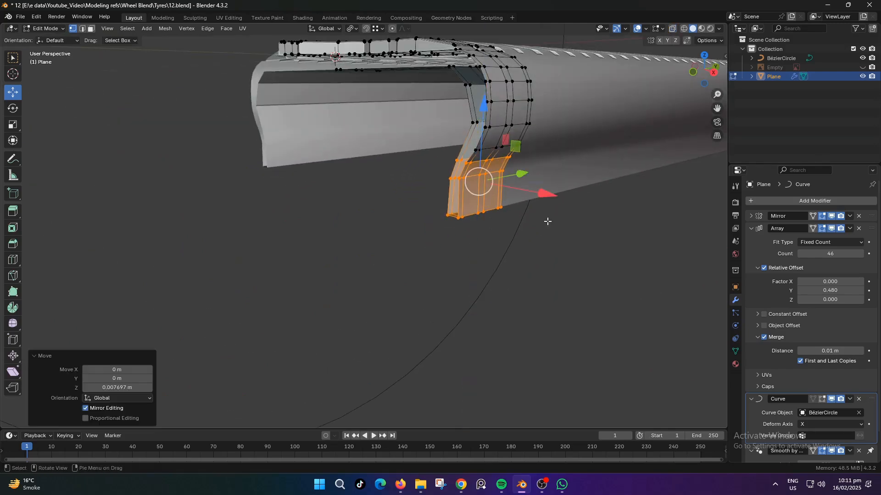
{"action": "key", "text": "g"}
{"action": "key", "text": "x"}
{"action": "left_click", "coordinate": [571, 235]}
{"action": "key", "text": "Tab"}
{"action": "scroll", "coordinate": [527, 227], "scroll_direction": "down", "scroll_amount": 5}
{"action": "middle_click_drag", "start_coordinate": [432, 148], "coordinate": [463, 264], "text": "shift"}
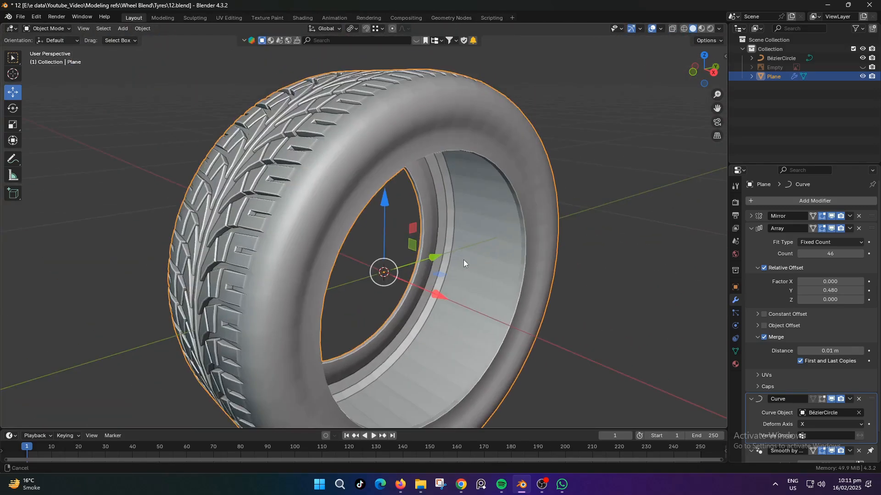
Select only the vertices along the sidewall's bottom edge and raise them about 0.012 m in Z
{"action": "key", "text": "Tab"}
{"action": "middle_click_drag", "start_coordinate": [491, 309], "coordinate": [483, 215], "text": "shift"}
{"action": "scroll", "coordinate": [486, 275], "scroll_direction": "up", "scroll_amount": 3}
{"action": "key", "text": "alt+z"}
{"action": "left_click_drag", "start_coordinate": [533, 308], "coordinate": [416, 251]}
{"action": "key", "text": "alt+z"}
{"action": "middle_click_drag", "start_coordinate": [499, 311], "coordinate": [404, 235], "text": "shift"}
{"action": "scroll", "coordinate": [409, 238], "scroll_direction": "up", "scroll_amount": 2}
{"action": "key", "text": "alt+z"}
{"action": "left_click_drag", "start_coordinate": [452, 235], "coordinate": [338, 176]}
{"action": "key", "text": "alt+z"}
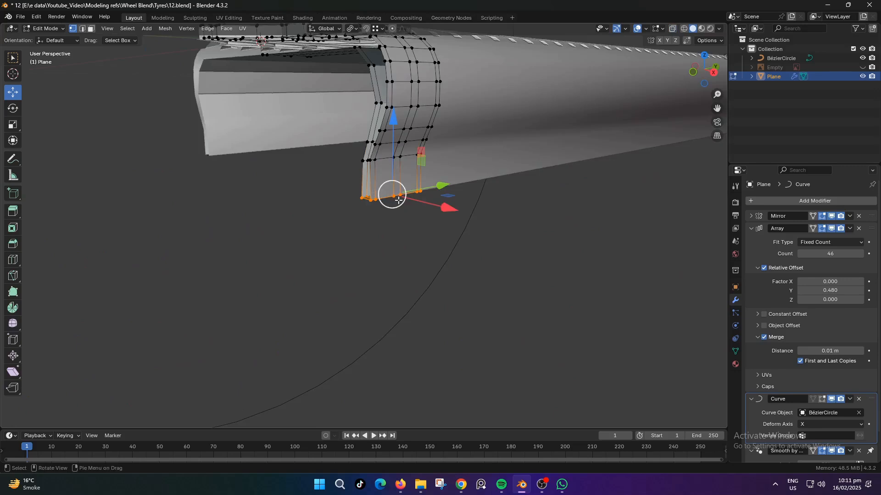
{"action": "scroll", "coordinate": [426, 195], "scroll_direction": "up", "scroll_amount": 6}
{"action": "key", "text": "g"}
{"action": "key", "text": "z"}
{"action": "left_click", "coordinate": [420, 174]}
Switch to face selection, nudge the sidewall's bottom rim faces and return to Object Mode
{"action": "middle_click_drag", "start_coordinate": [419, 173], "coordinate": [428, 362], "text": "shift"}
{"action": "scroll", "coordinate": [482, 317], "scroll_direction": "up", "scroll_amount": 3}
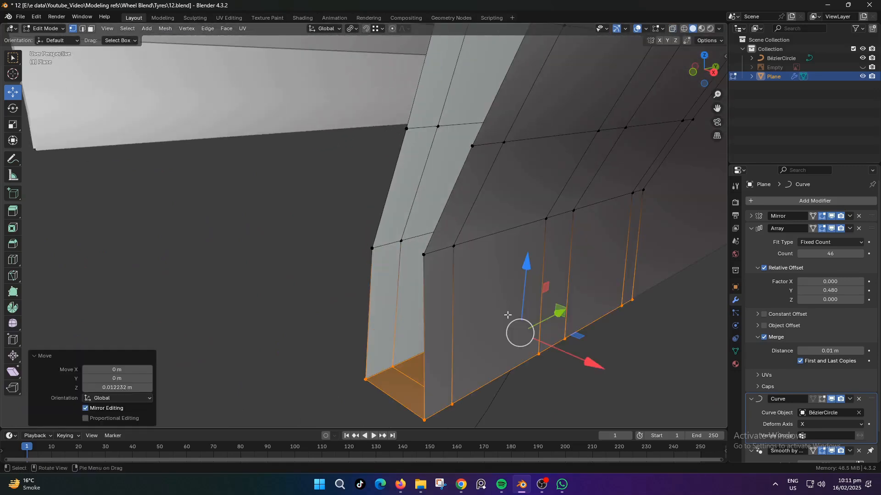
{"action": "key", "text": "2"}
{"action": "left_click_drag", "start_coordinate": [625, 381], "coordinate": [606, 373]}
{"action": "key", "text": "3"}
{"action": "scroll", "coordinate": [525, 358], "scroll_direction": "down", "scroll_amount": 8}
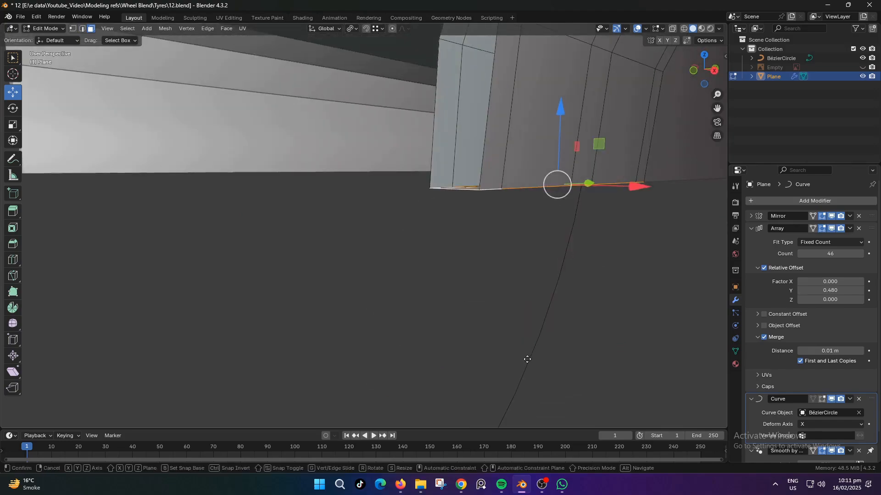
{"action": "key", "text": "Tab"}
Inspect the tyre's tread and sidewall, deselect the tyre and turn on the wireframe overlay to show its topology
{"action": "middle_click_drag", "start_coordinate": [462, 299], "coordinate": [419, 255]}
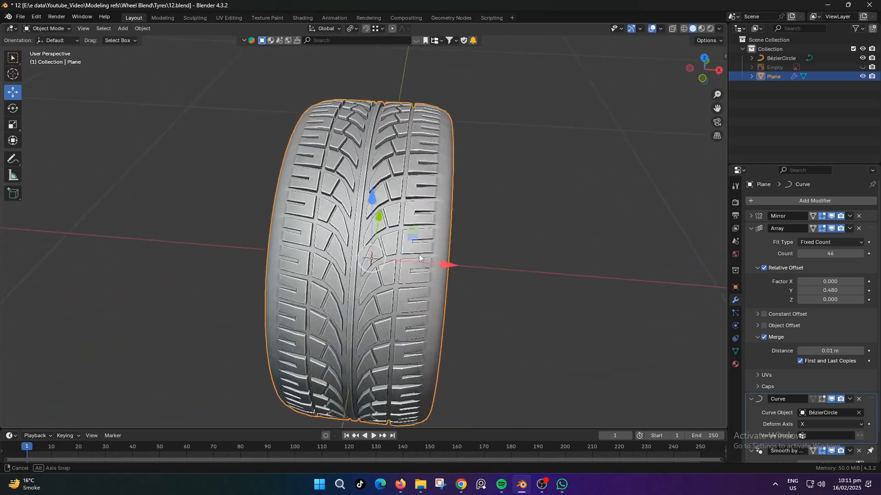
{"action": "scroll", "coordinate": [408, 220], "scroll_direction": "up", "scroll_amount": 8}
{"action": "scroll", "coordinate": [428, 219], "scroll_direction": "down", "scroll_amount": 6}
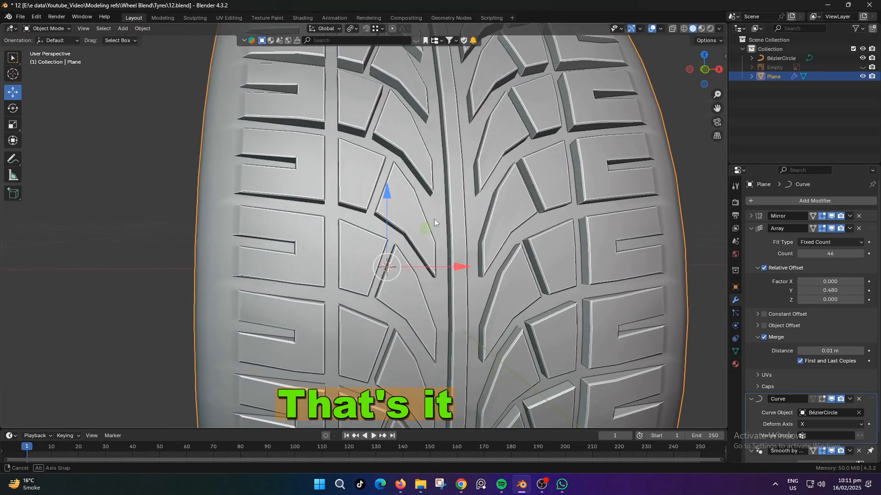
{"action": "middle_click_drag", "start_coordinate": [434, 219], "coordinate": [474, 285]}
{"action": "left_click", "coordinate": [590, 264]}
{"action": "key", "text": "q"}
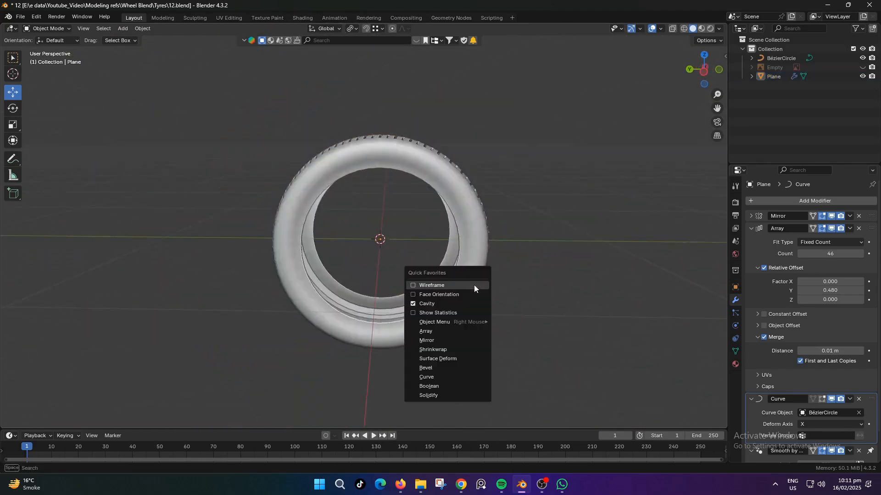
{"action": "left_click", "coordinate": [474, 285]}
{"action": "scroll", "coordinate": [434, 244], "scroll_direction": "up", "scroll_amount": 3}
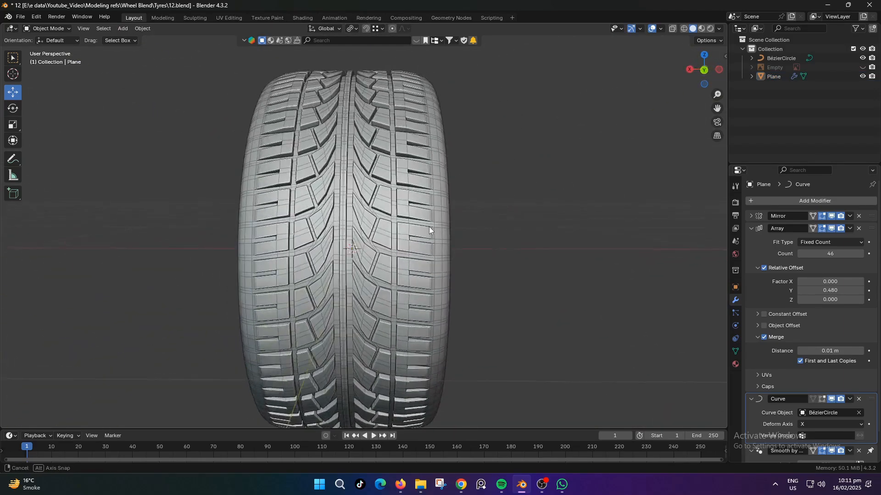